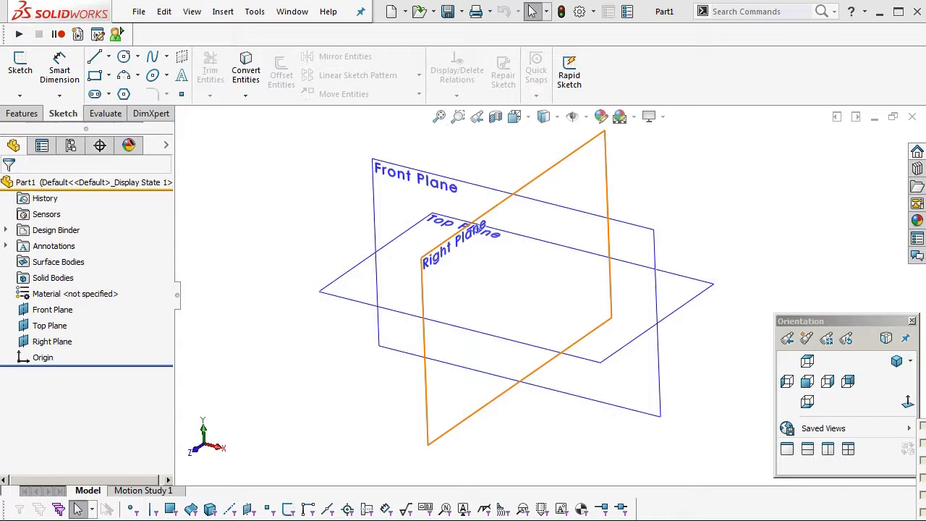
Step: On the Top Plane, sketch a horizontal line about 61 mm long and a vertical line about 48 mm long up to the Front Plane
mouse_move(499, 291)
middle_mouse_down()
mouse_move(496, 277)
mouse_move(489, 299)
middle_mouse_up()
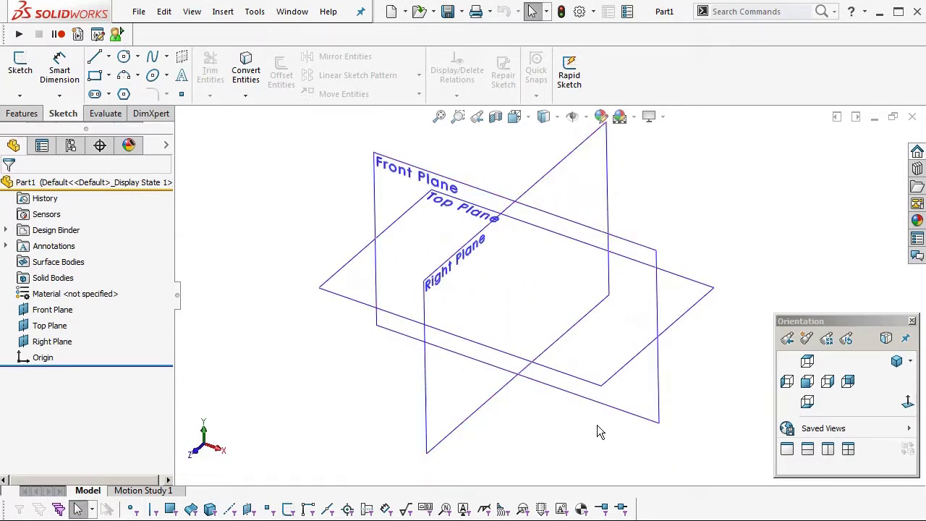
left_click(593, 386)
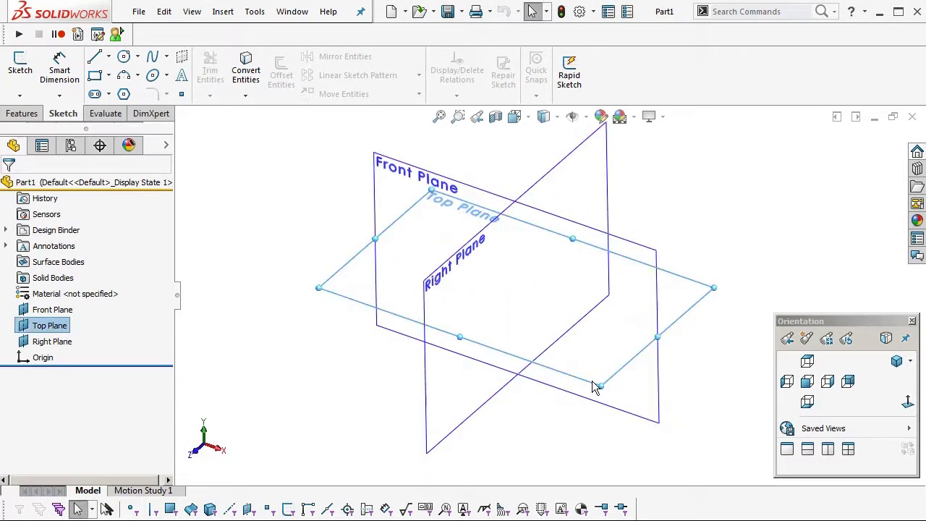
left_click(659, 348)
left_click(796, 211)
scroll(731, 337, "down", 1)
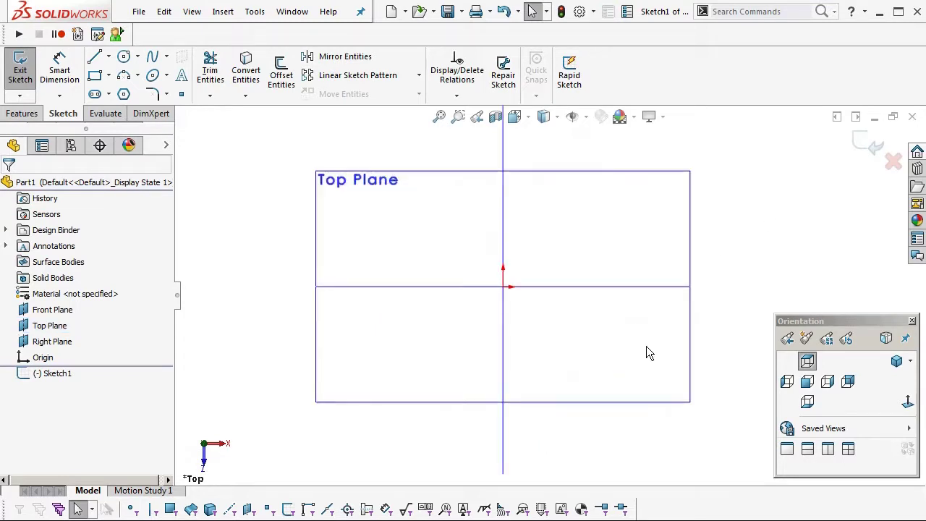
middle_click_drag(618, 365, 566, 344, "ctrl")
left_click(94, 56)
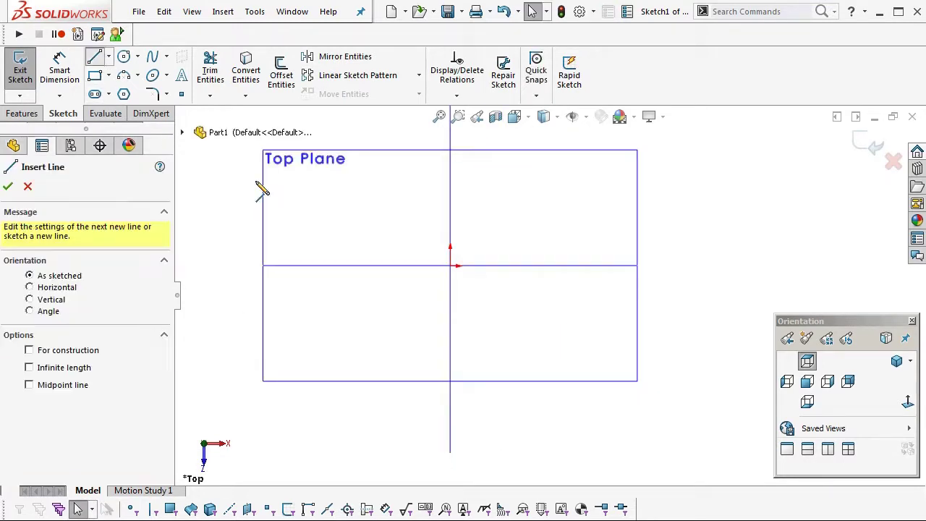
left_click(450, 367)
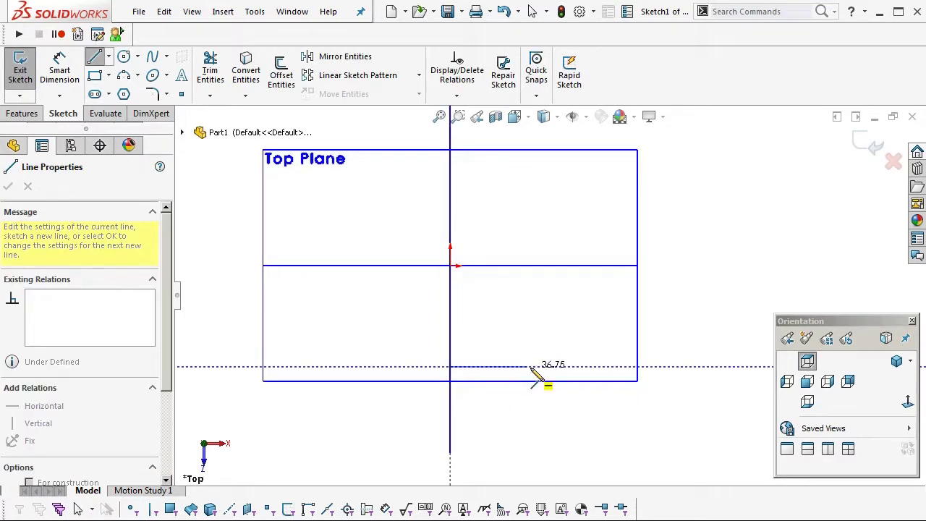
left_click(579, 366)
left_click(579, 266)
right_click(589, 288)
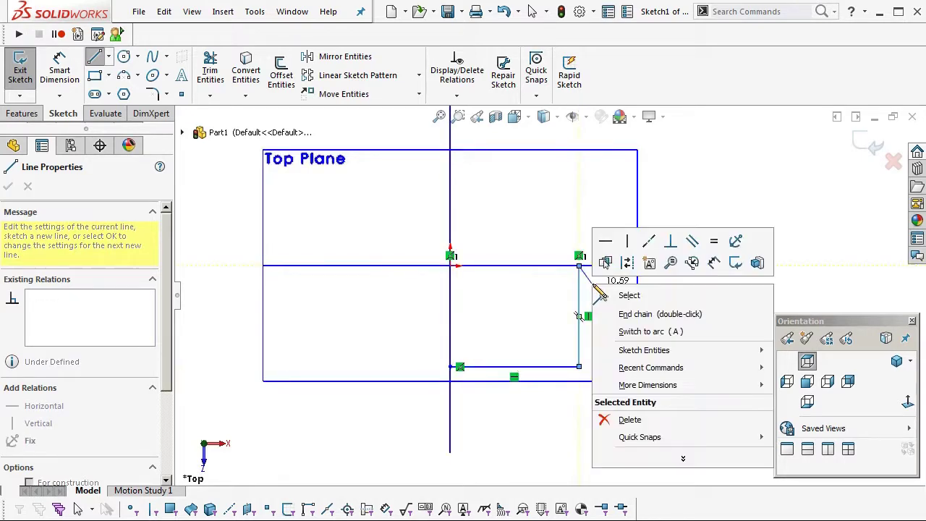
left_click(627, 292)
Step: Dimension the vertical line's length as 50 mm
scroll(608, 333, "down", 2)
middle_click_drag(611, 340, 628, 354, "ctrl")
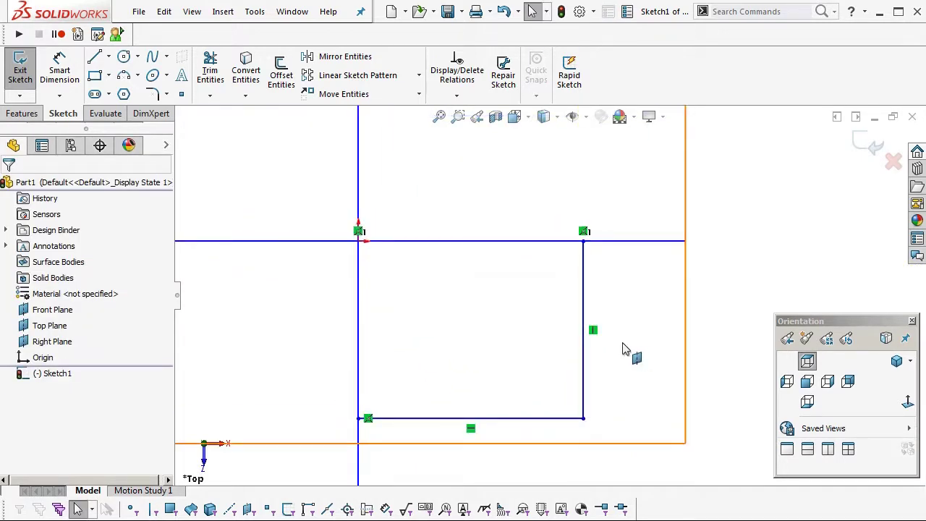
left_click(59, 70)
left_click(587, 284)
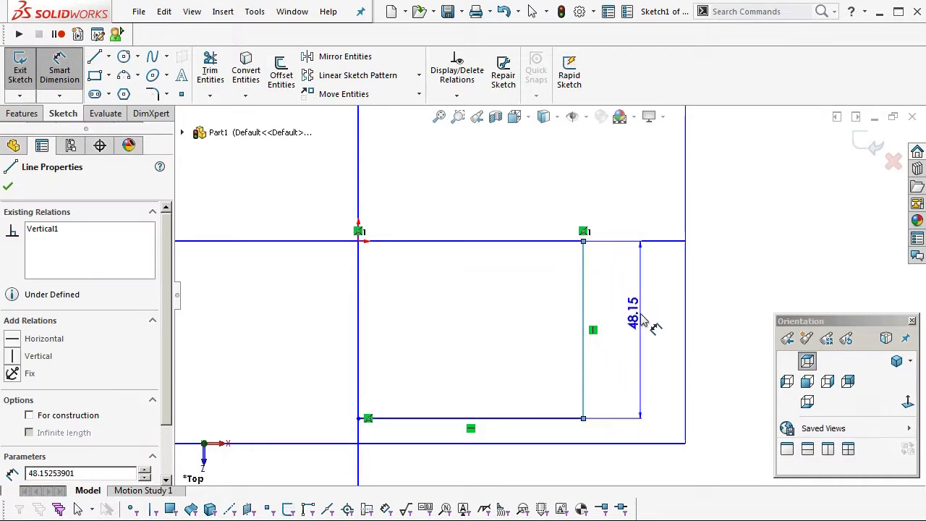
left_click(642, 322)
type("50")
key("Return")
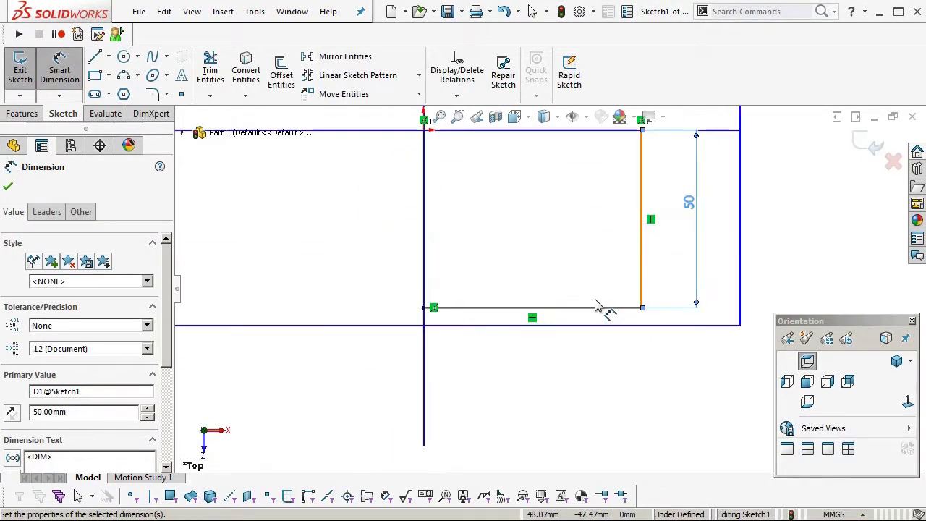
Step: Dimension the horizontal line's length as 30 mm
left_click(603, 308)
left_click(570, 391)
type("30")
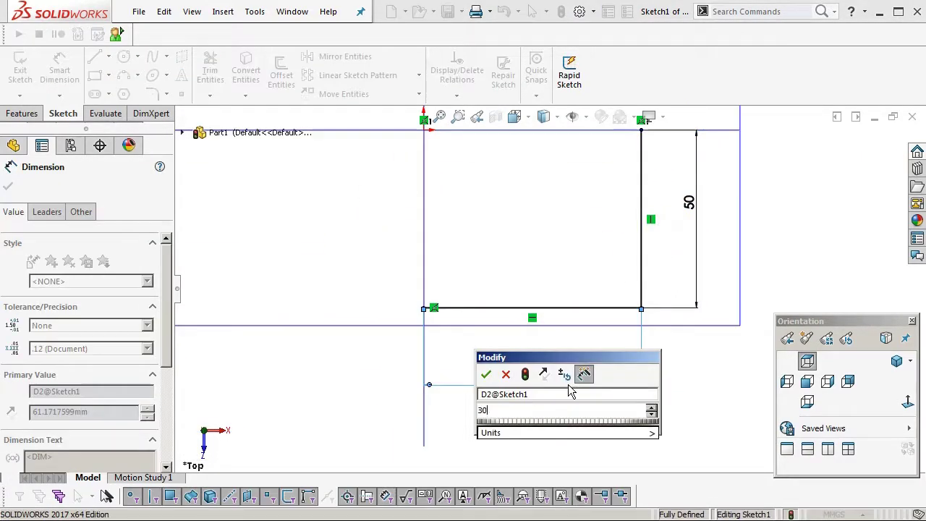
key("Return")
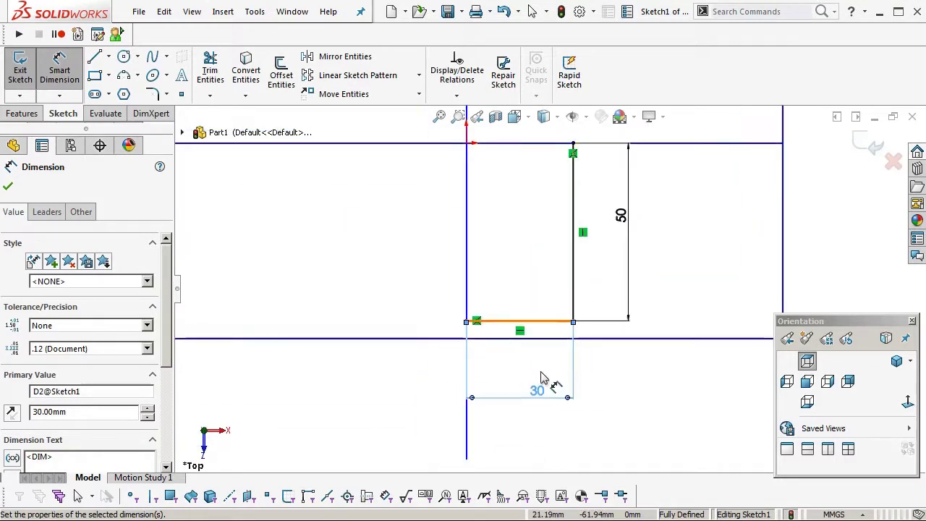
Step: Change the horizontal line's dimension to 40 mm and exit the sketch
double_click(539, 393)
type("40")
key("Return")
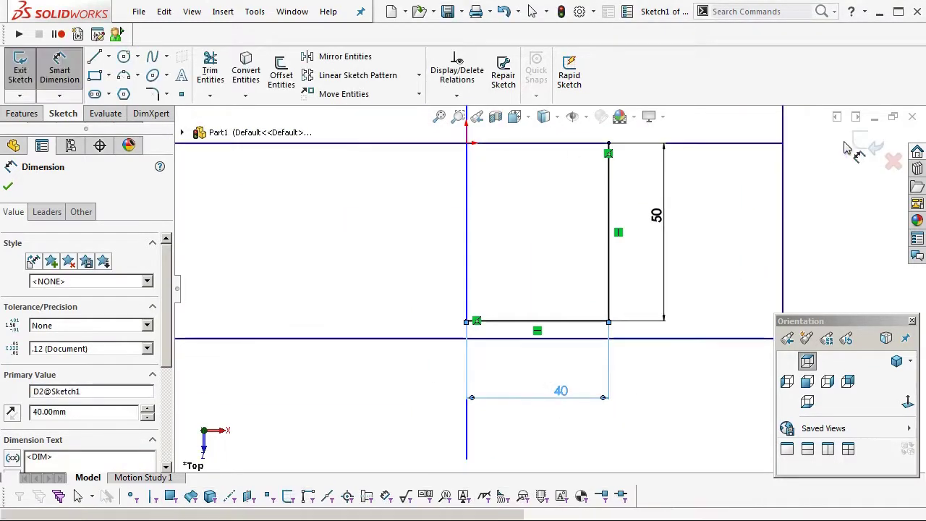
left_click(872, 147)
middle_click_drag(576, 321, 593, 348)
left_click(33, 376)
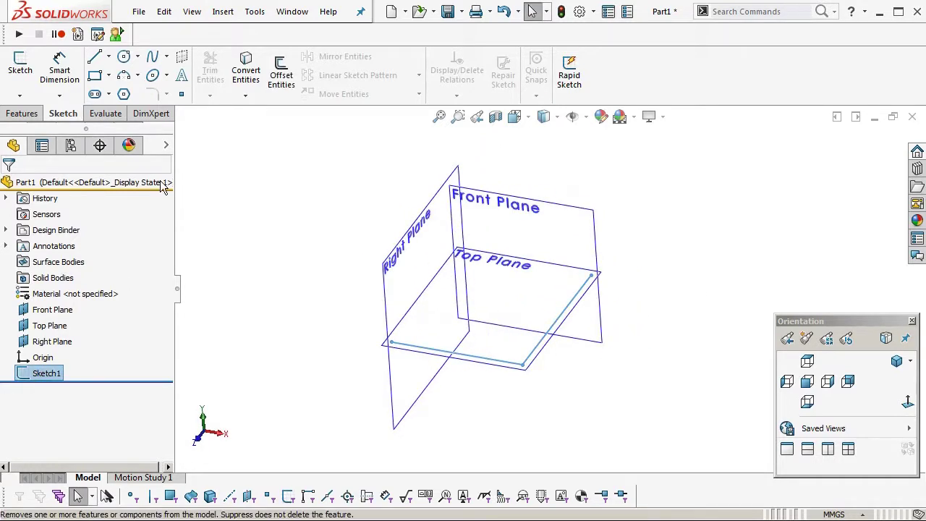
left_click(232, 15)
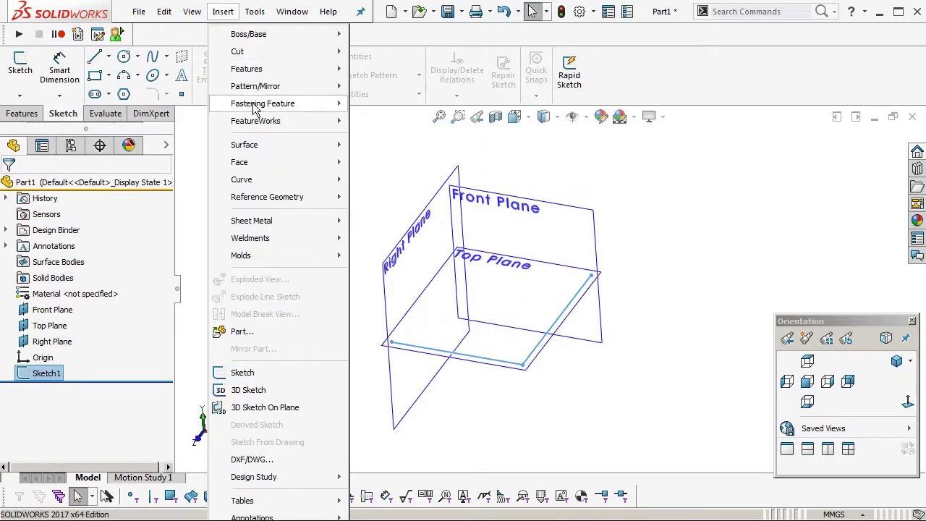
mouse_move(265, 148)
left_click(386, 148)
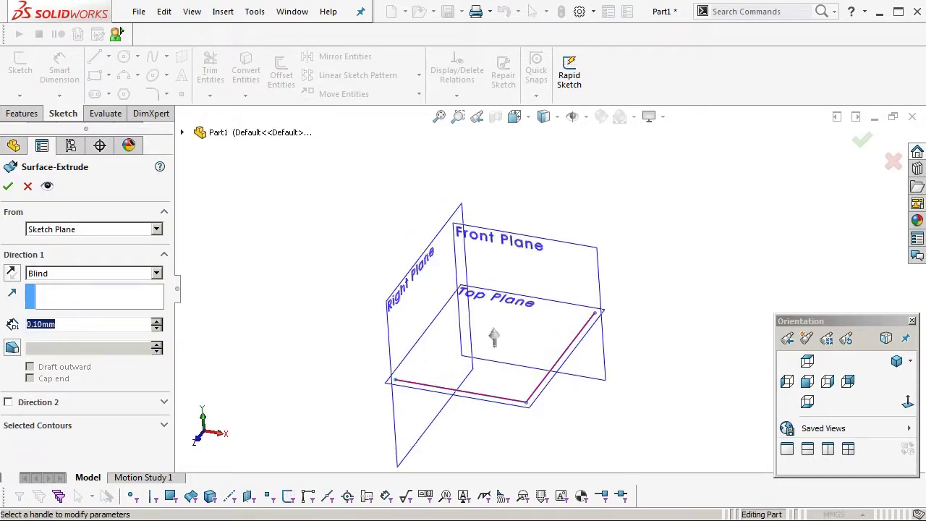
type("20")
key("Return")
mouse_move(633, 386)
middle_mouse_down()
mouse_move(529, 196)
mouse_move(564, 303)
middle_mouse_up()
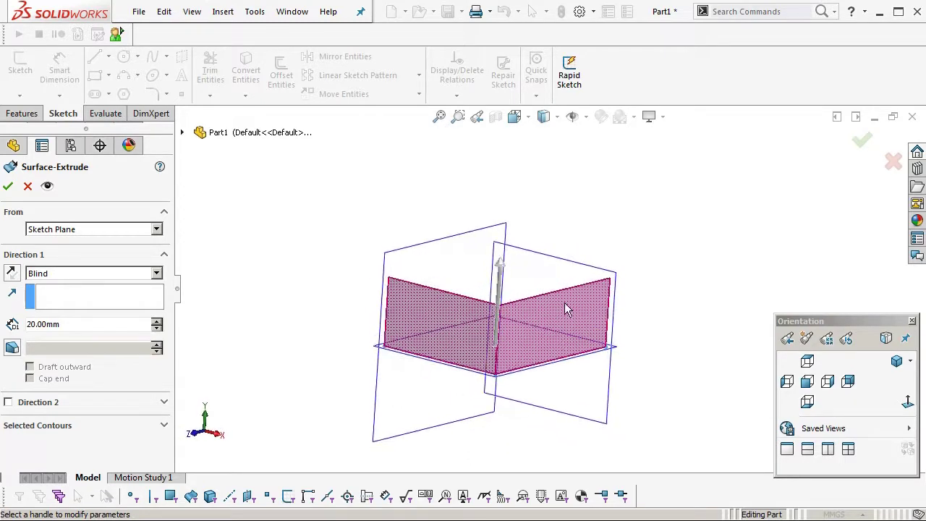
type("10")
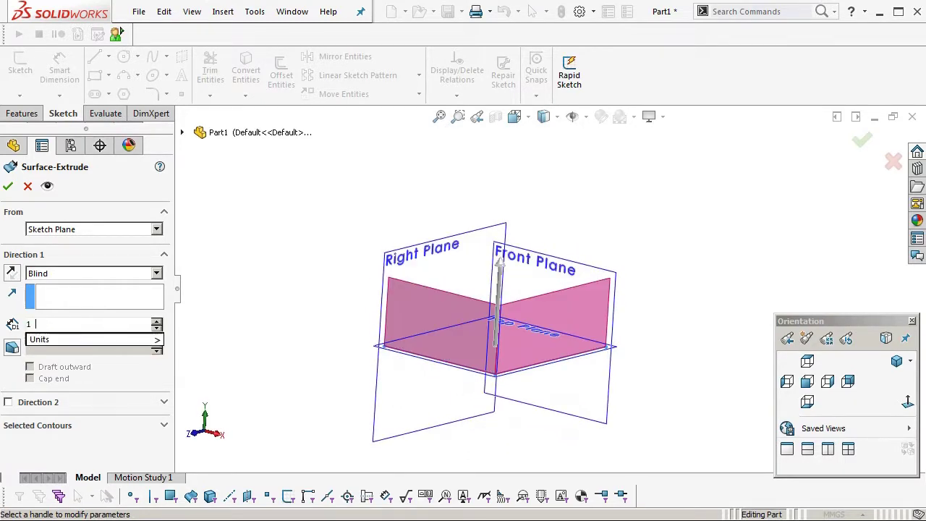
key("Return")
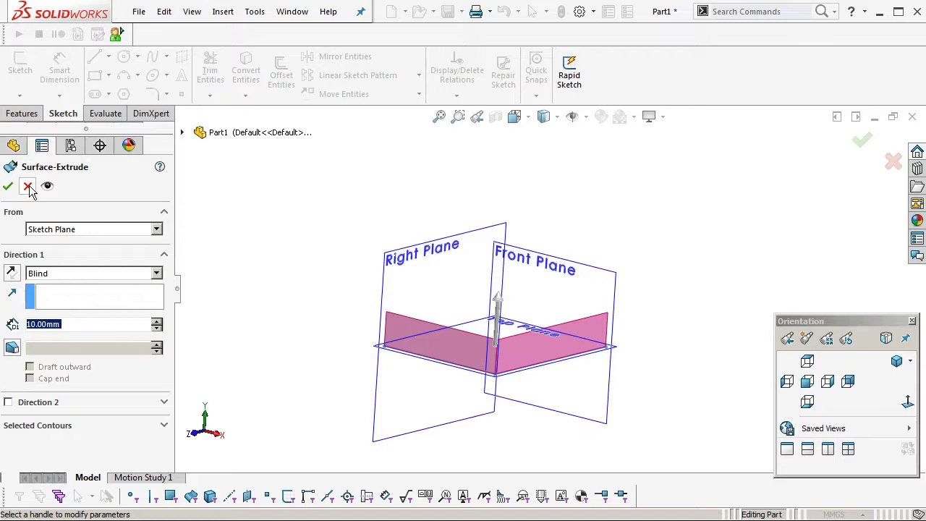
left_click(28, 187)
Step: Create a reference plane offset 10 mm above the Top Plane
left_click(568, 324)
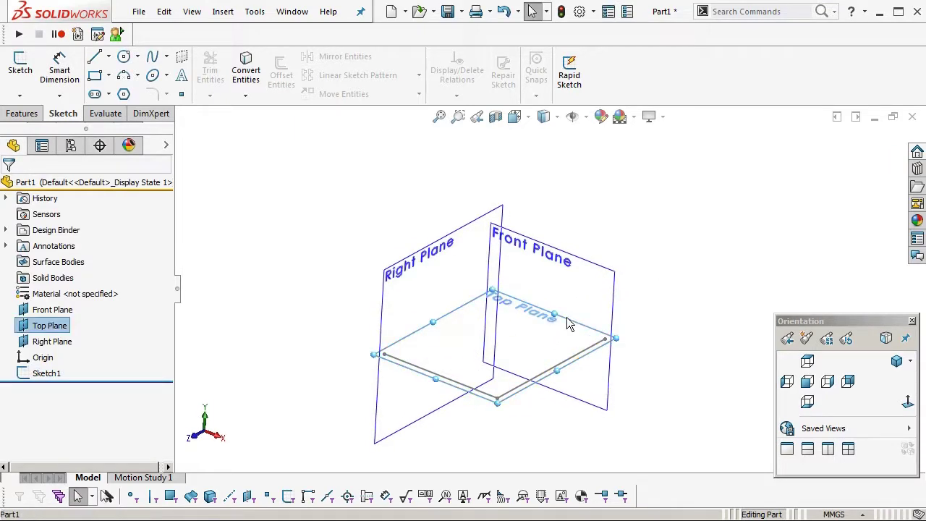
left_click(589, 369)
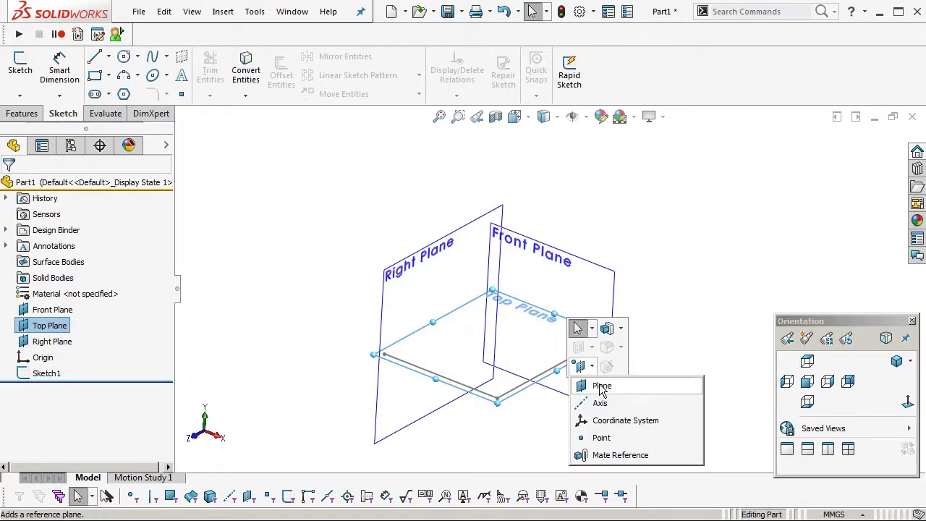
left_click(596, 386)
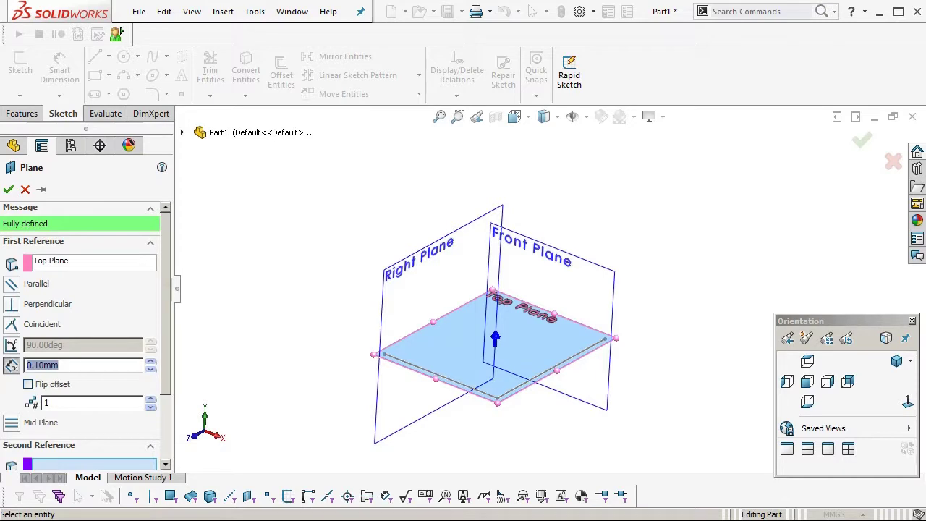
type("10")
key("Return")
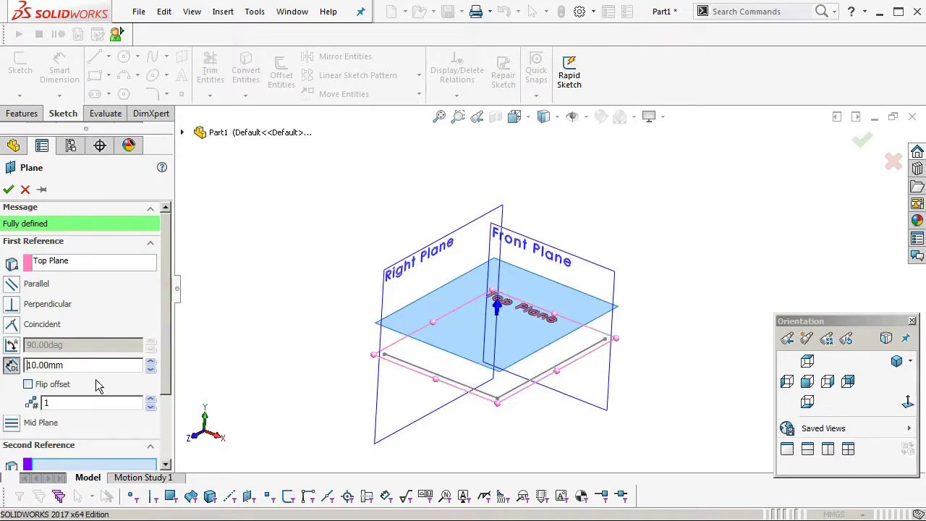
key("Return")
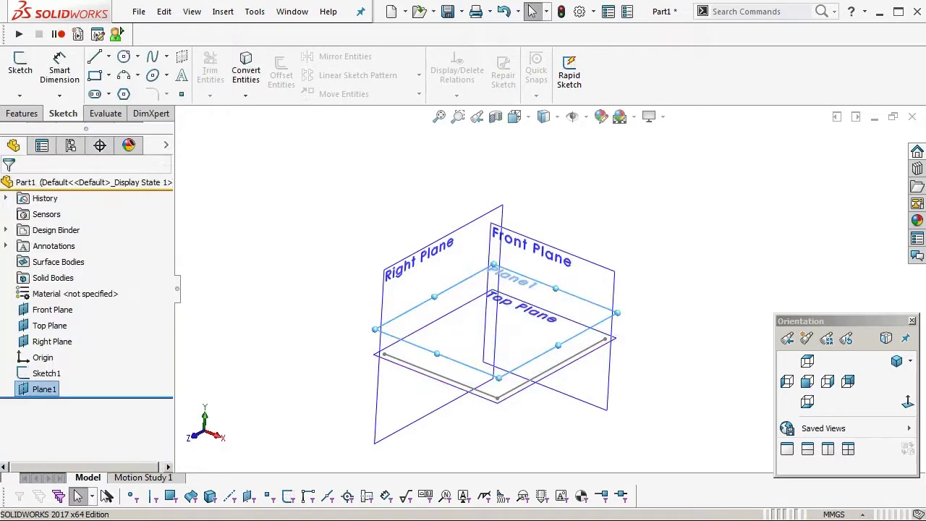
left_click(696, 377)
Step: Create a second reference plane offset 2 mm above Plane1
scroll(610, 310, "down", 2)
middle_click_drag(468, 304, 518, 318)
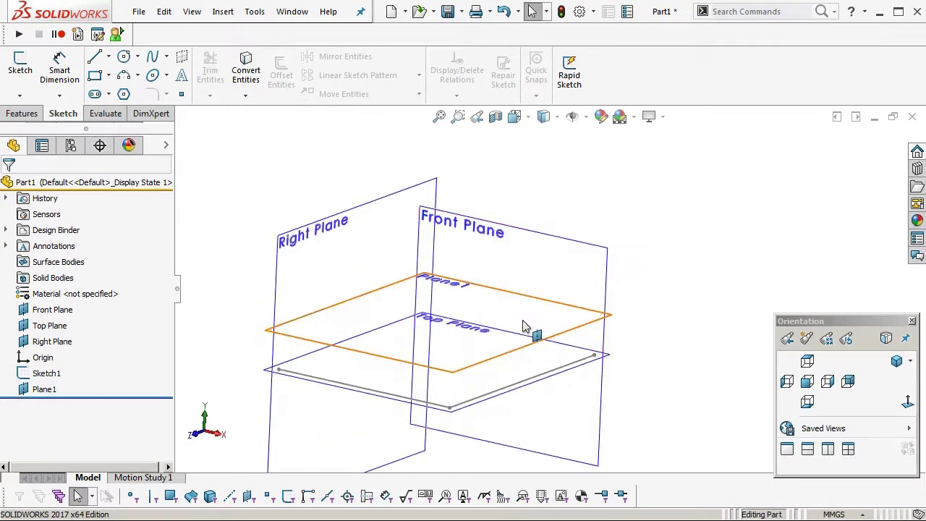
left_click(565, 338)
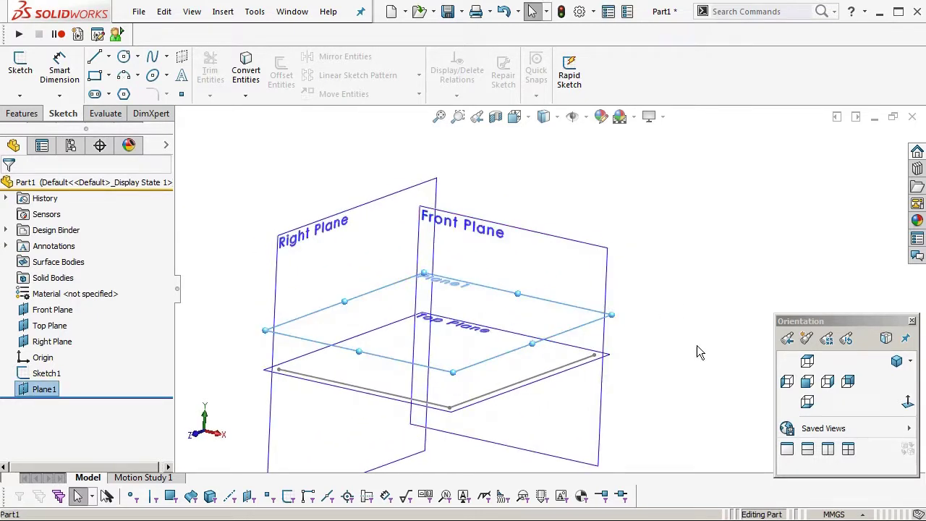
left_click(745, 394)
left_click(753, 414)
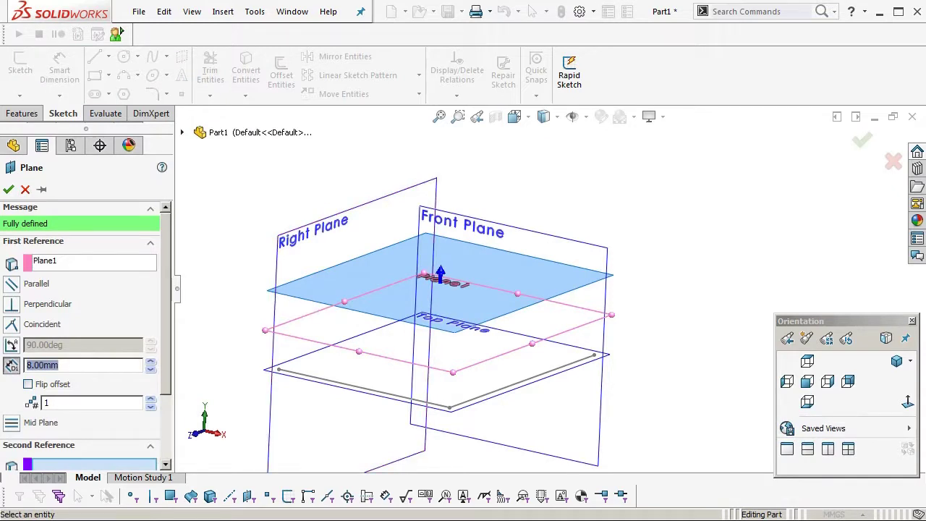
type("2")
key("Return")
key("Return")
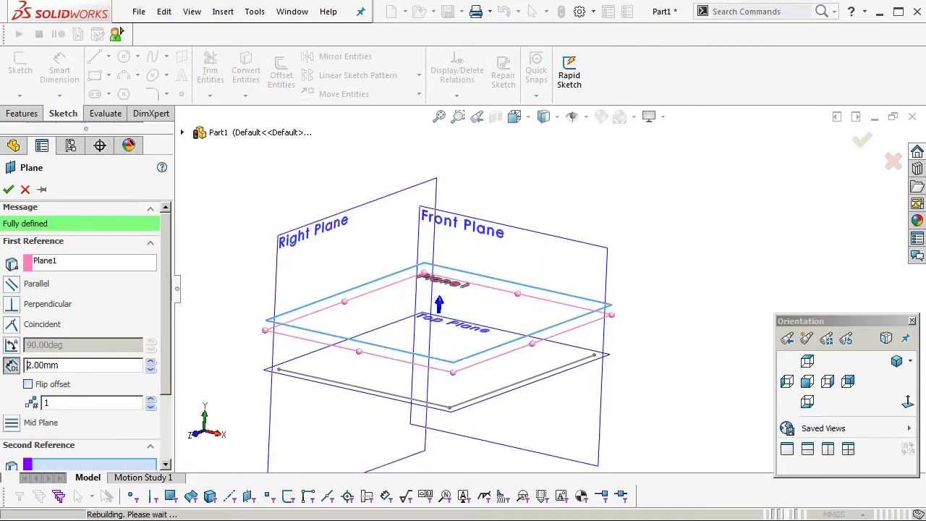
Step: Rename Plane1 as Plane1-outer
left_click(45, 391)
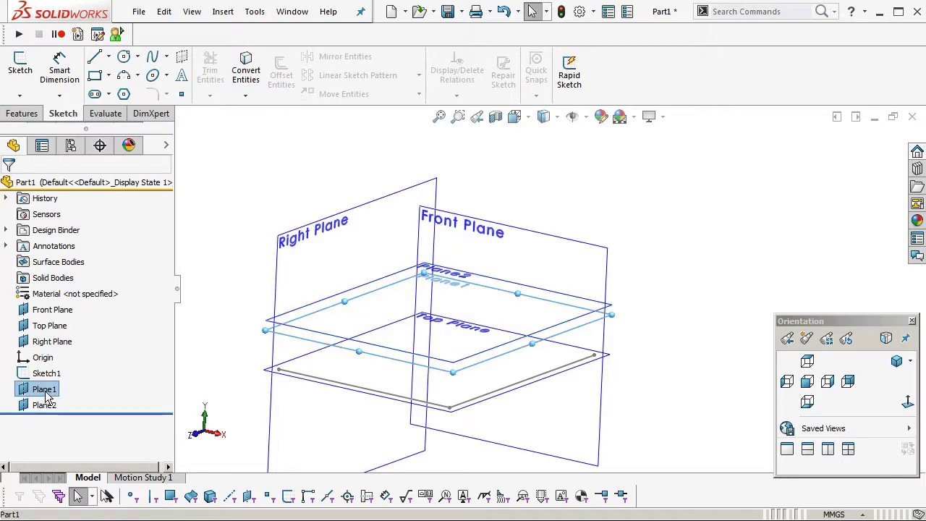
left_click(45, 394)
type("-ou")
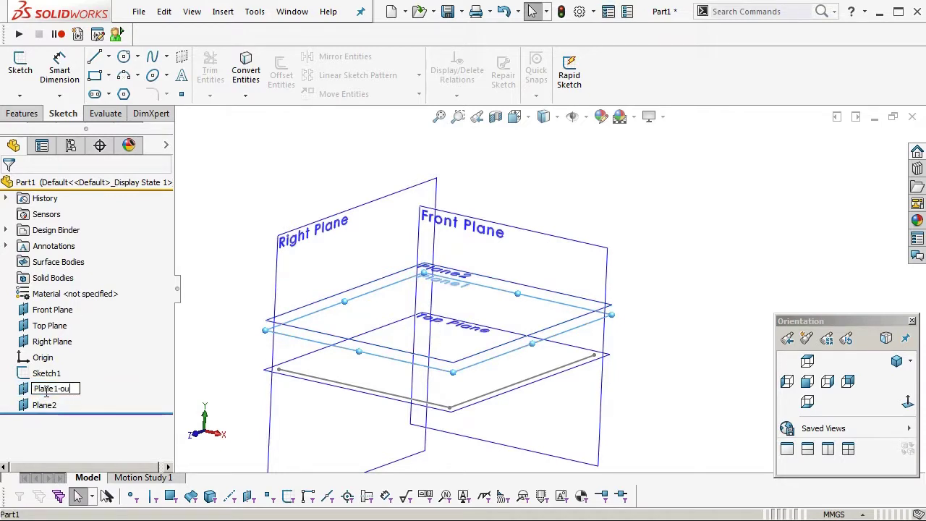
type("ter")
key("Return")
Step: Rename Plane2 as Plane2-pillowHeight
left_click(49, 404)
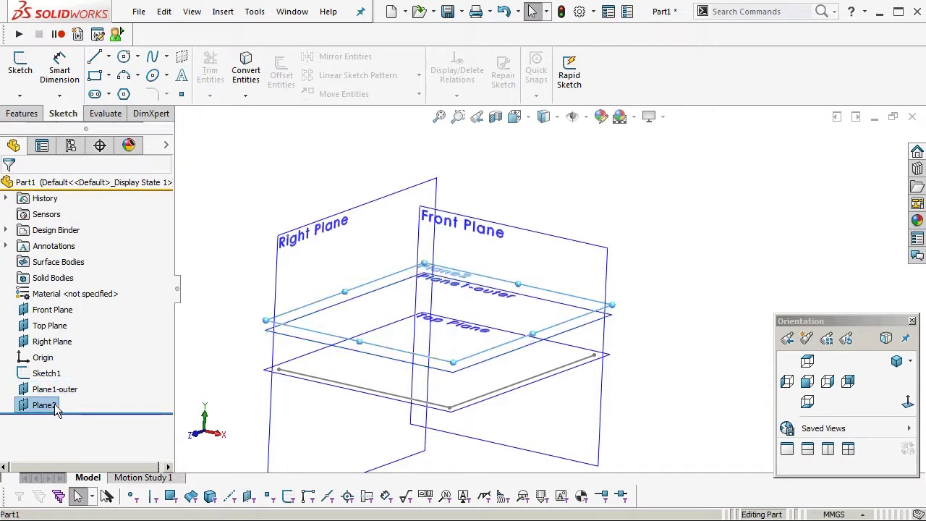
left_click(50, 404)
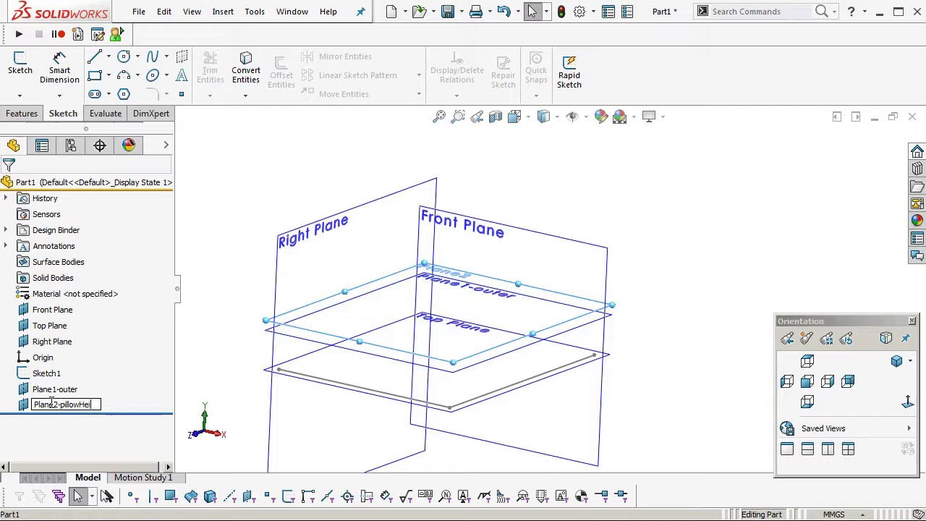
type("-pillowHeight")
key("Return")
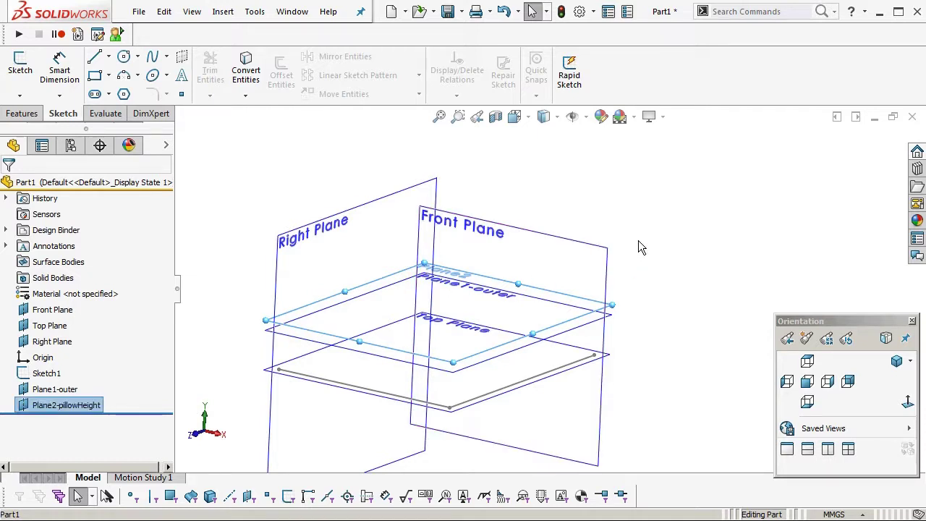
left_click(638, 247)
Step: Extrude Sketch1 as a 0.10 mm thin solid boss, from the sketch plane up to the surface Plane1-outer
middle_click_drag(662, 280, 662, 308)
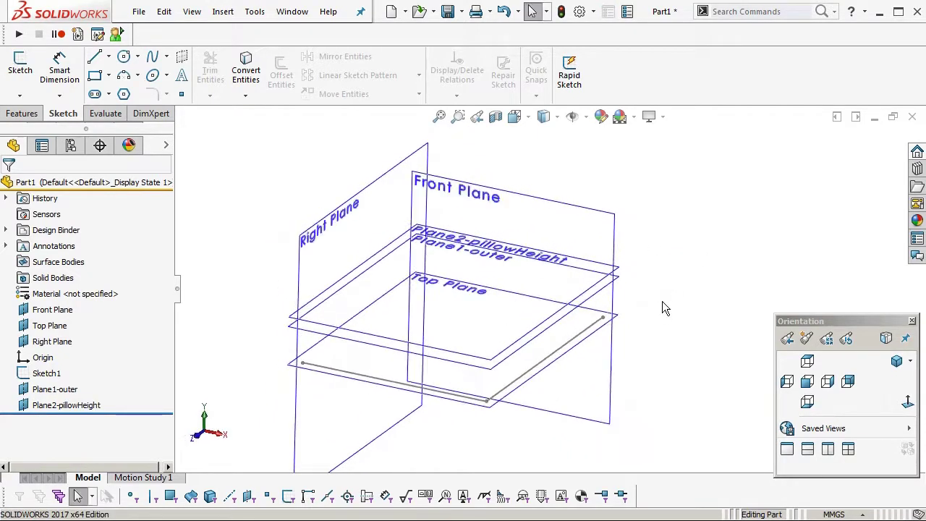
left_click(46, 374)
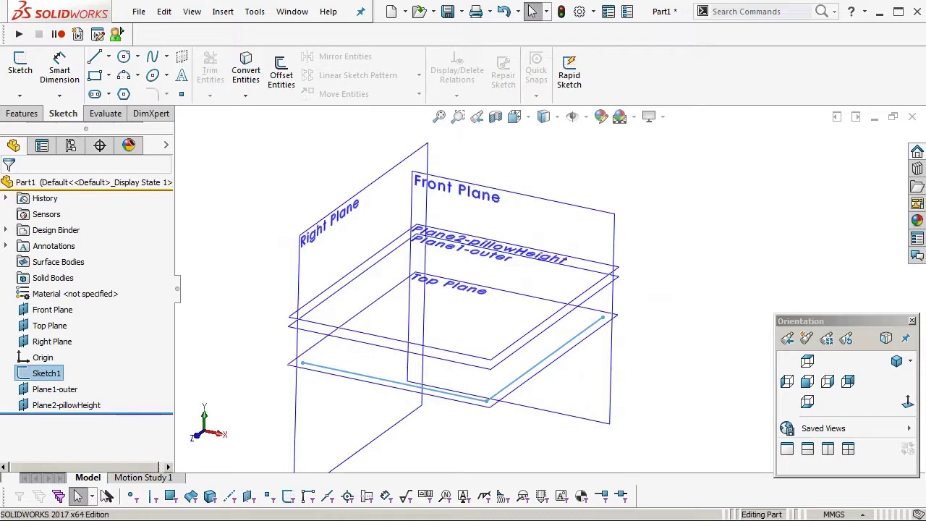
left_click(222, 12)
mouse_move(275, 34)
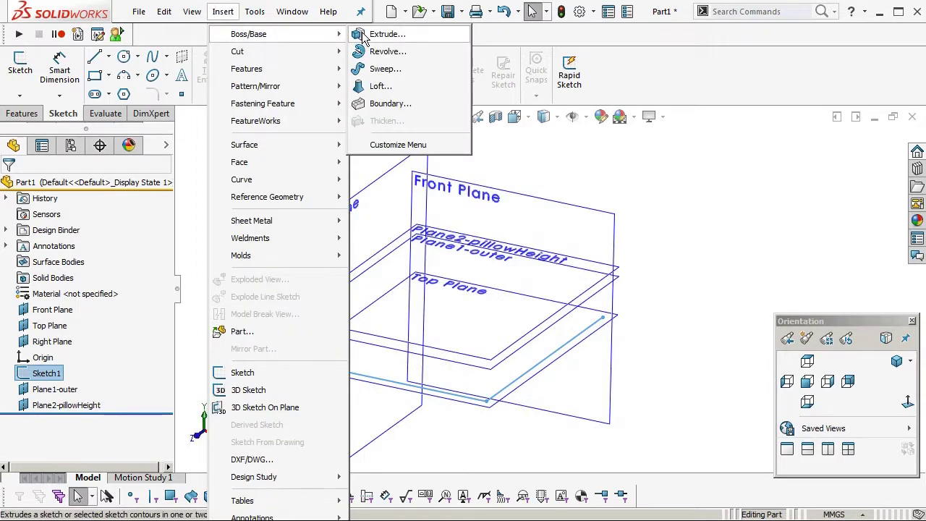
left_click(383, 34)
left_click(73, 274)
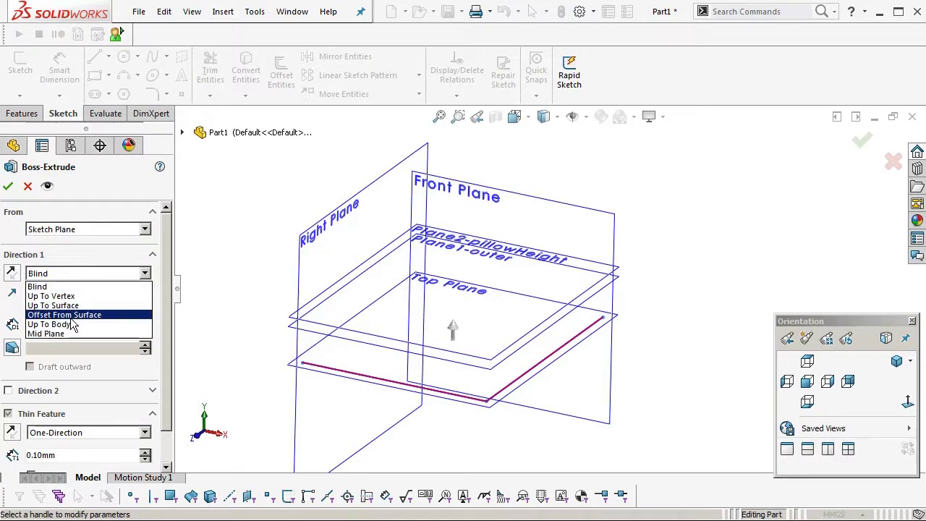
left_click(65, 293)
left_click(603, 287)
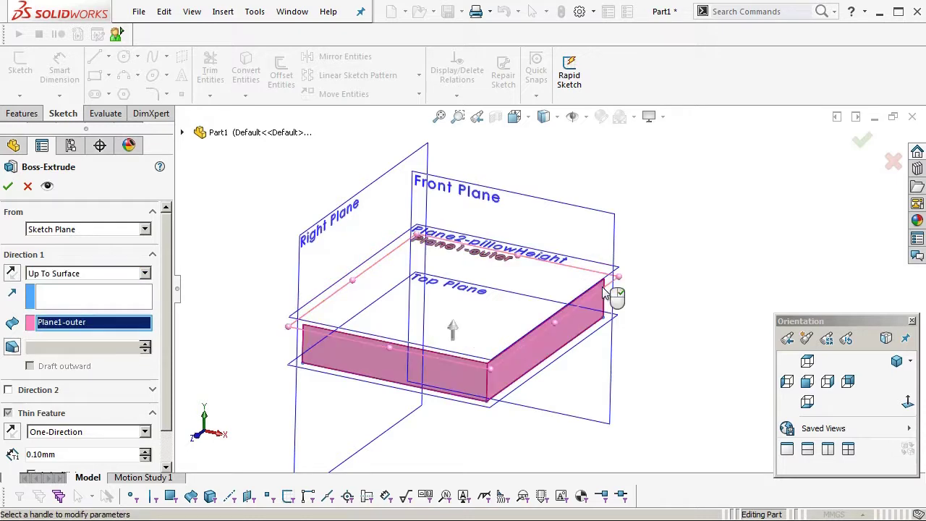
right_click(606, 284)
mouse_move(610, 282)
middle_mouse_down()
mouse_move(542, 357)
mouse_move(600, 283)
middle_mouse_up()
scroll(525, 414, "down", 2)
scroll(527, 411, "down", 3)
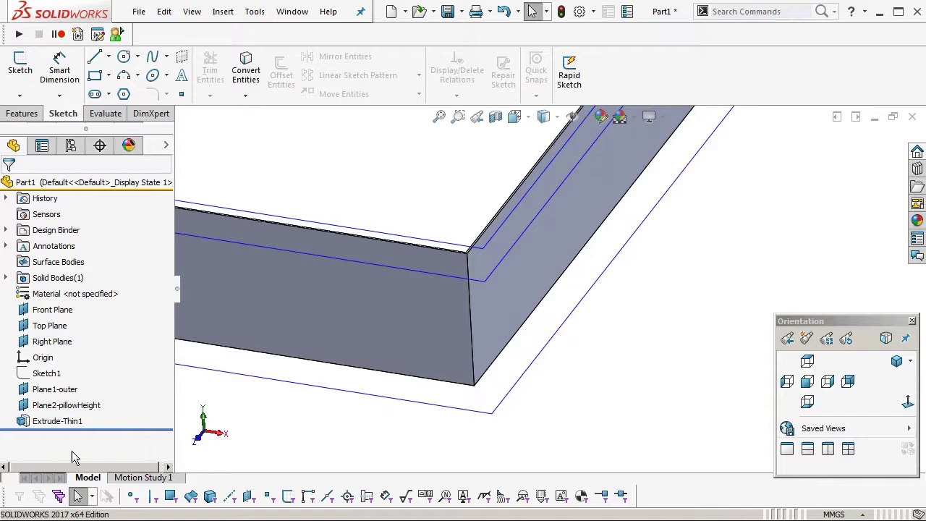
Step: Delete the thin solid extrusion, keeping Sketch1
left_click(60, 423)
key("Delete")
key("Return")
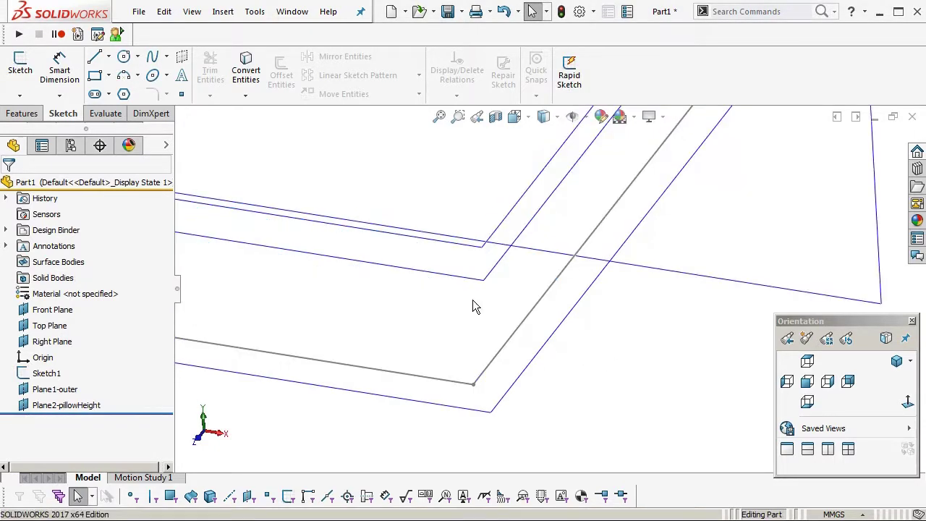
Step: Create an extruded surface from Sketch1 using the Up To Surface end condition with Plane1-outer
left_click(47, 374)
left_click(223, 12)
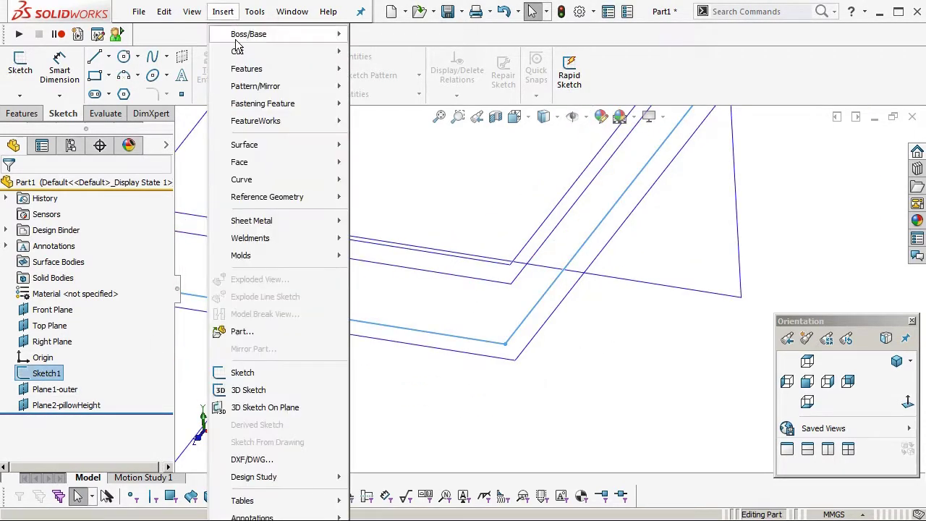
mouse_move(304, 144)
left_click(383, 144)
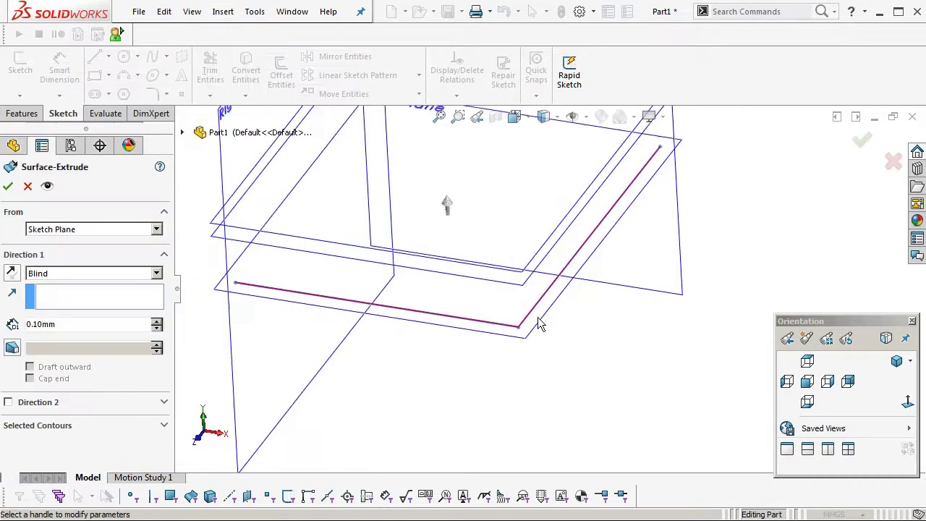
left_click(47, 273)
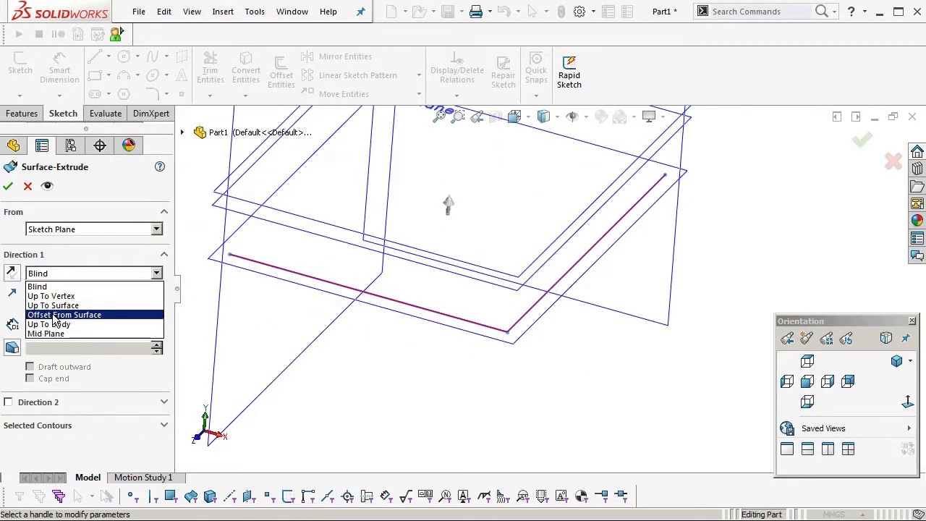
left_click(53, 306)
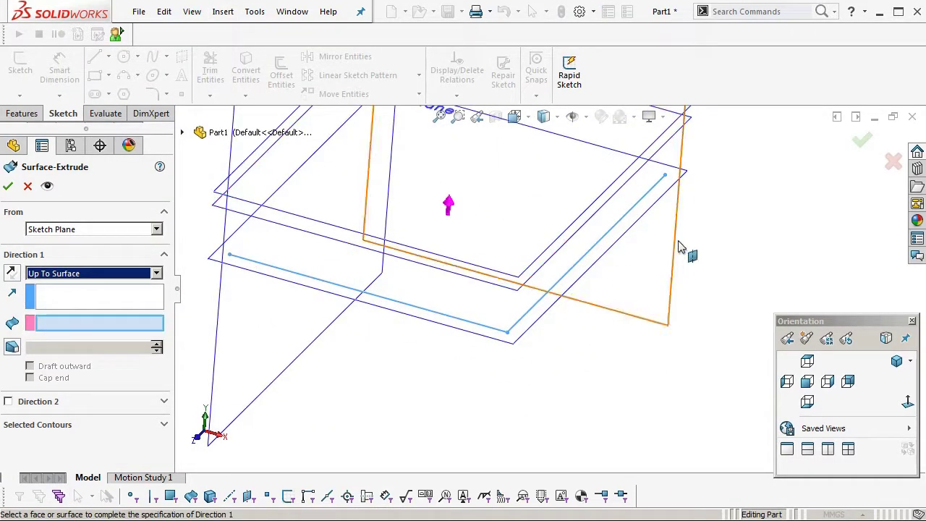
left_click(672, 140)
middle_click_drag(679, 229, 756, 301, "ctrl")
right_click(700, 301)
middle_click_drag(602, 373, 639, 356)
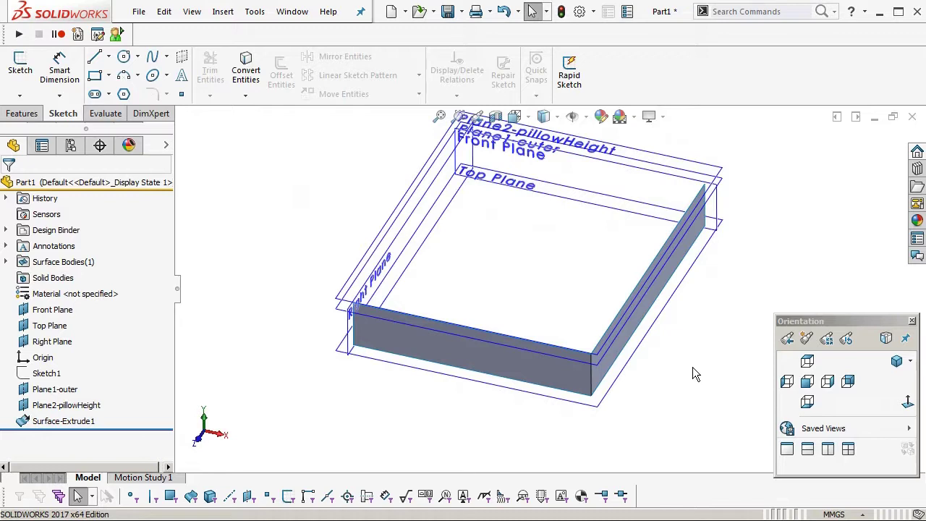
Step: Start a new sketch on the Top Plane and show Sketch1 for reference
middle_click_drag(692, 374, 654, 351)
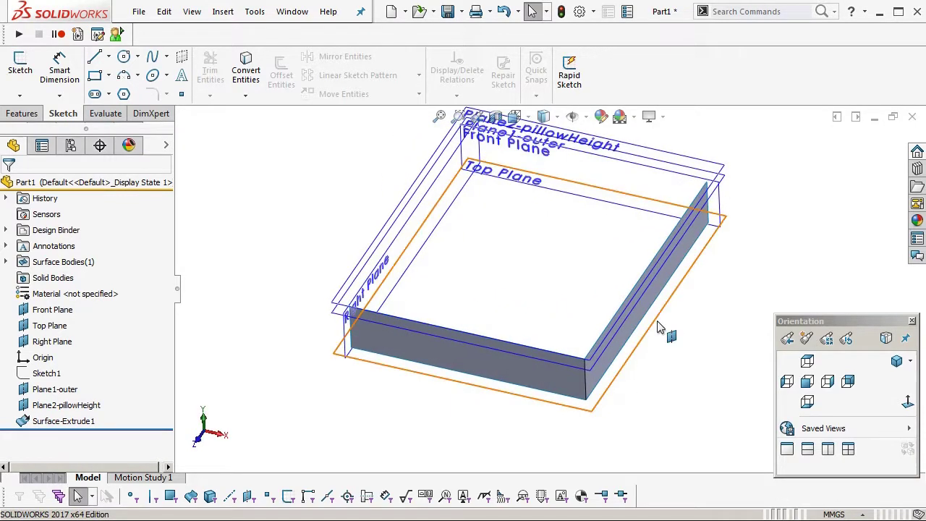
left_click(659, 324)
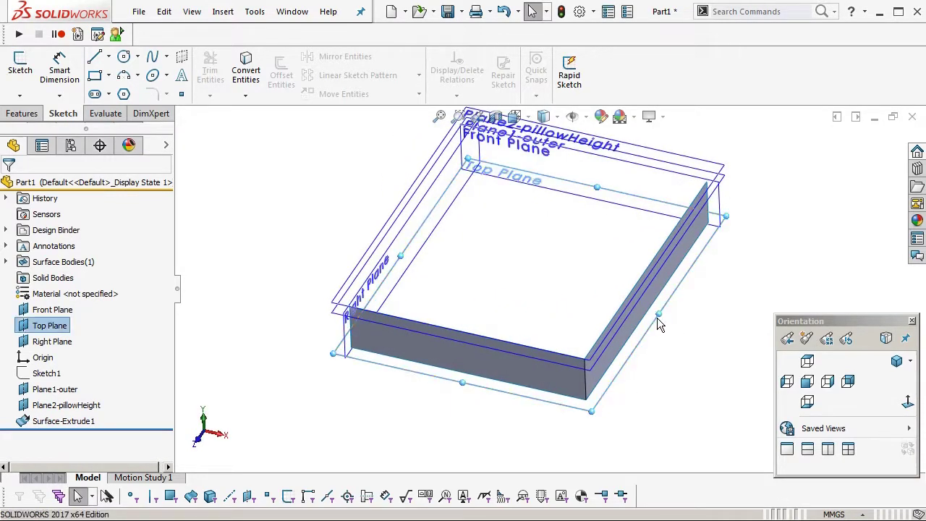
left_click(719, 276)
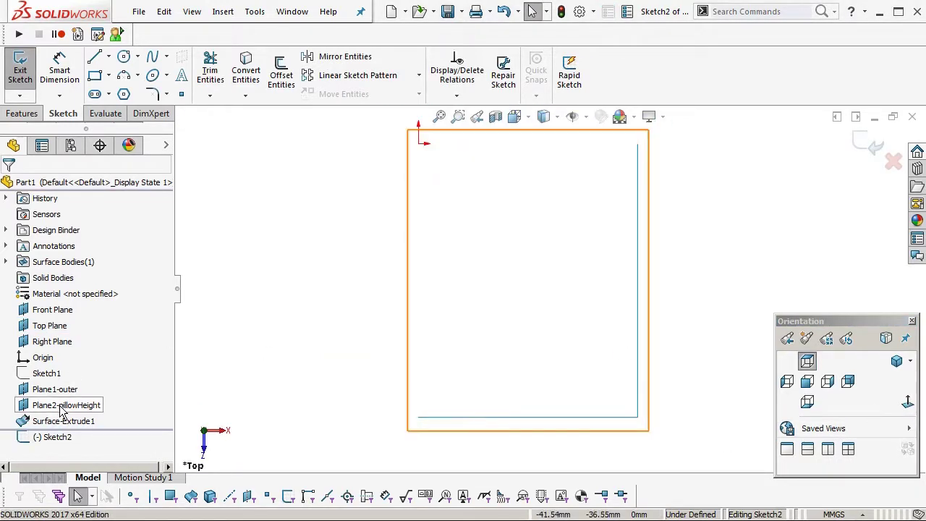
right_click(45, 374)
left_click(60, 361)
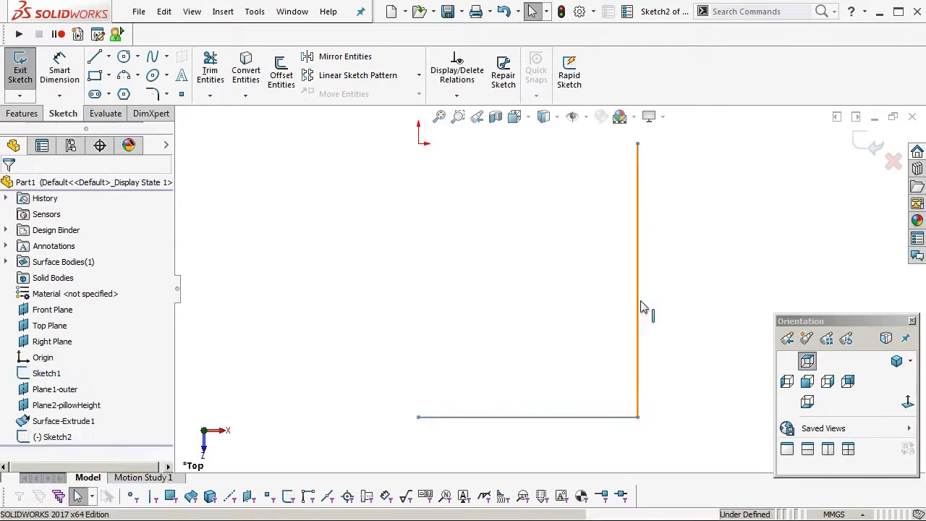
Step: Sketch an inner L inside the base outline: a horizontal line about 28 mm long and a vertical line about 33 mm long
left_click(94, 58)
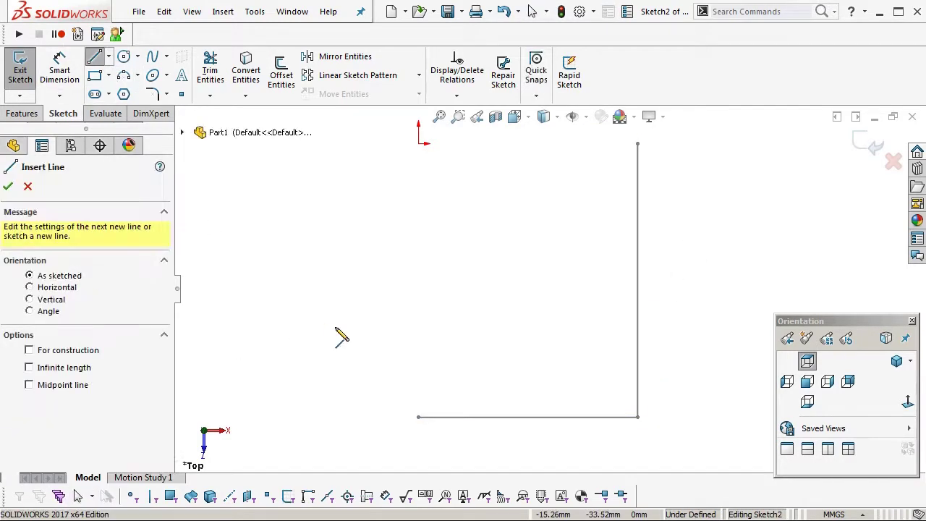
left_click(418, 321)
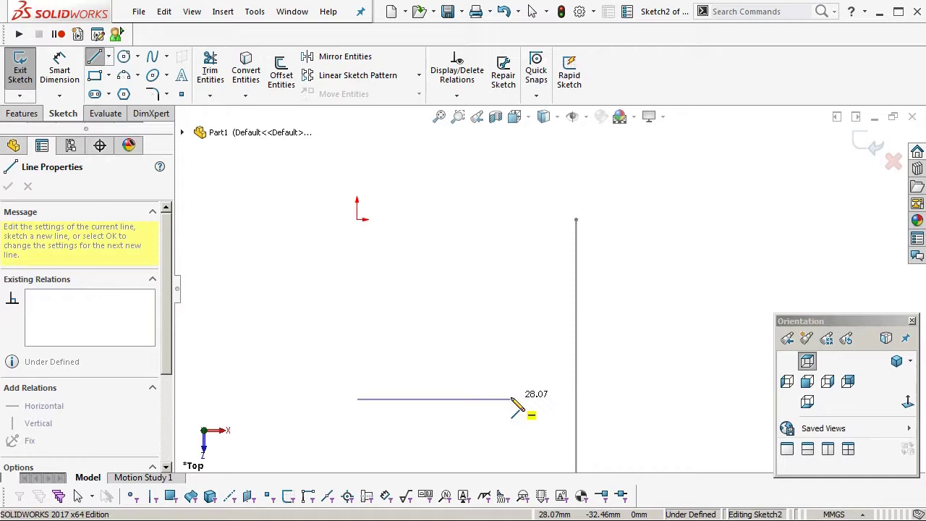
left_click(510, 398)
right_click(530, 235)
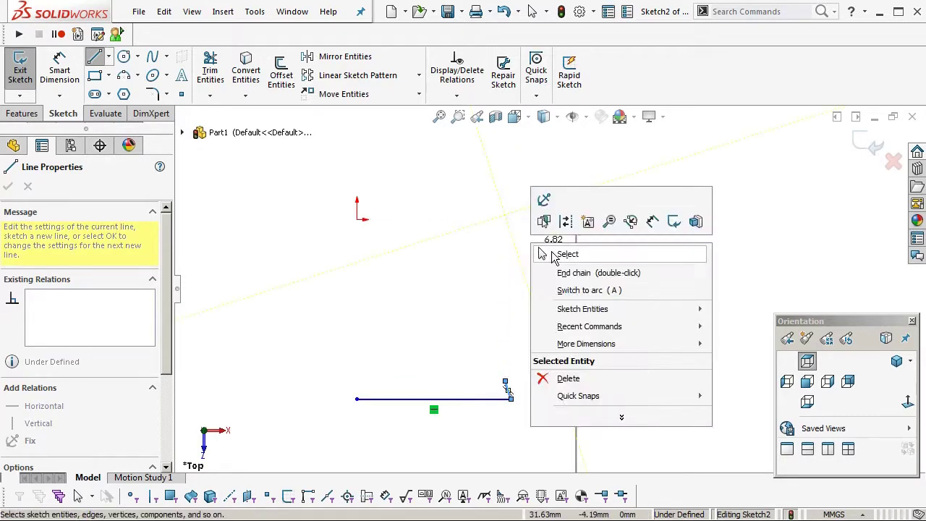
left_click(543, 251)
left_click_drag(505, 380, 511, 219)
Step: Make the vertical line's free endpoint coincident with the Front Plane and the horizontal line's free endpoint coincident with the Right Plane
middle_click_drag(629, 305, 639, 267, "ctrl")
left_click(643, 273)
scroll(647, 280, "up", 1)
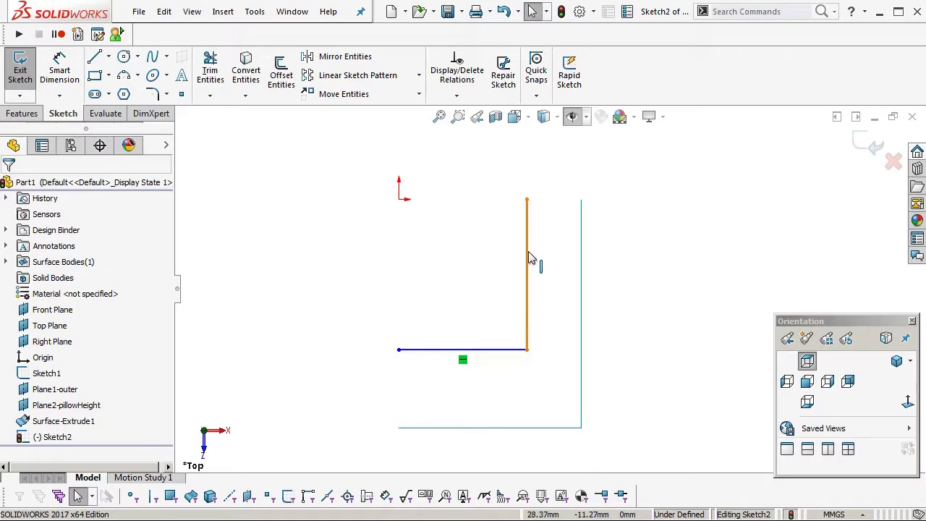
left_click(528, 201)
left_click(527, 200, "ctrl")
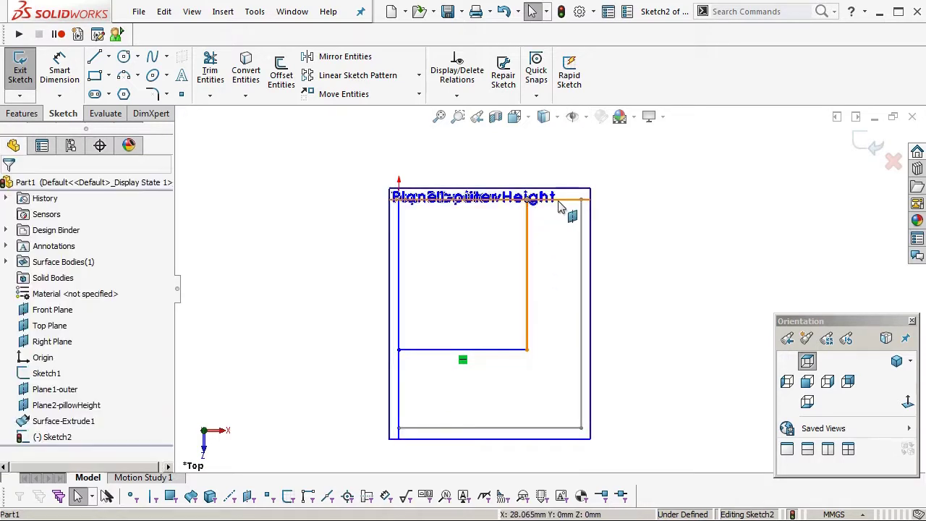
left_click(14, 420)
left_click(306, 336)
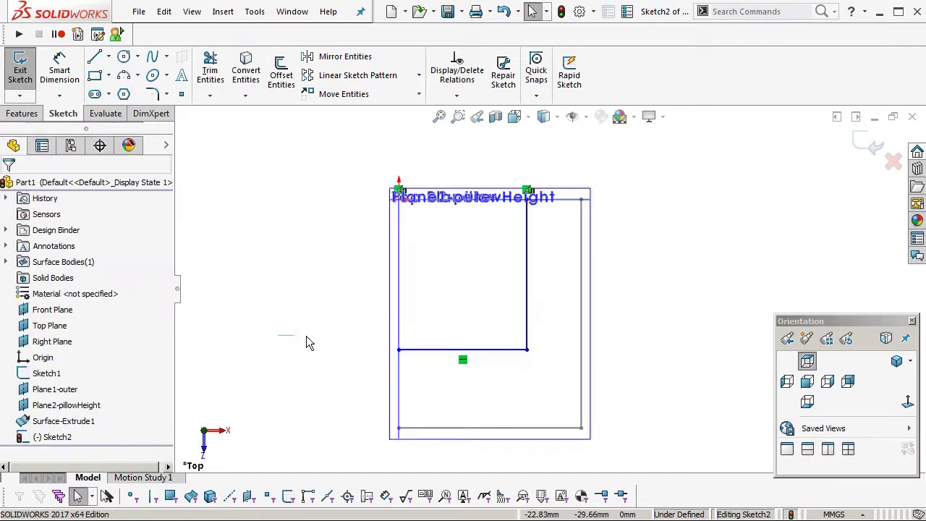
left_click(399, 350)
left_click(399, 391, "ctrl")
left_click(12, 421)
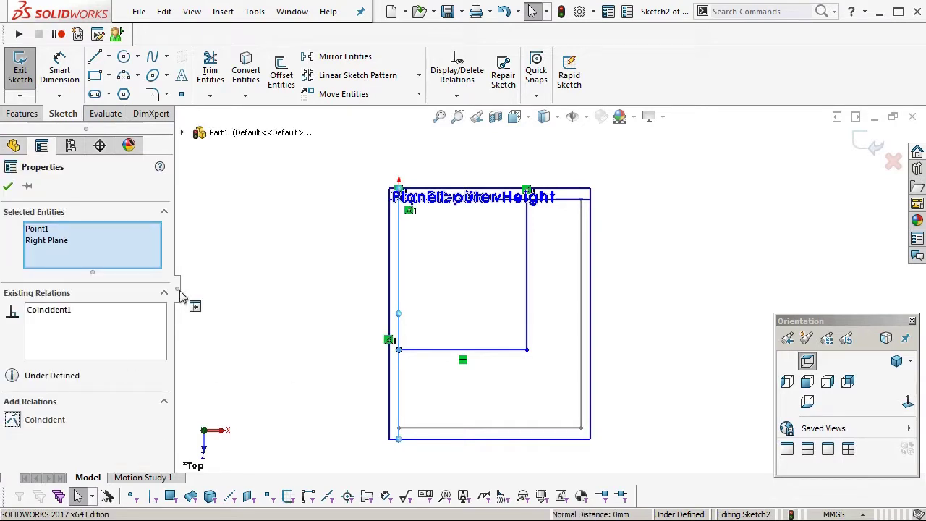
left_click(190, 304)
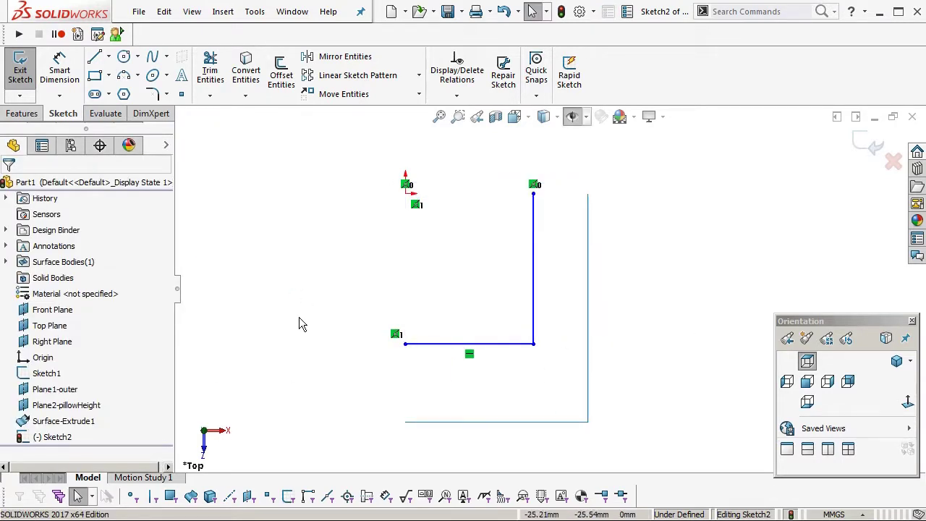
Step: Dimension both inner L lines 15 mm from their parallel Sketch1 lines and exit the sketch
left_click(59, 71)
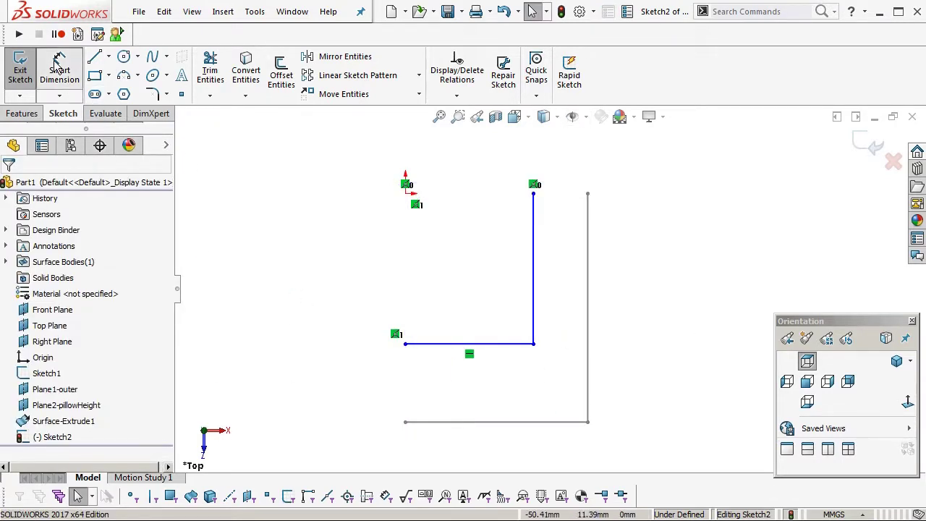
left_click(445, 344)
left_click(440, 422)
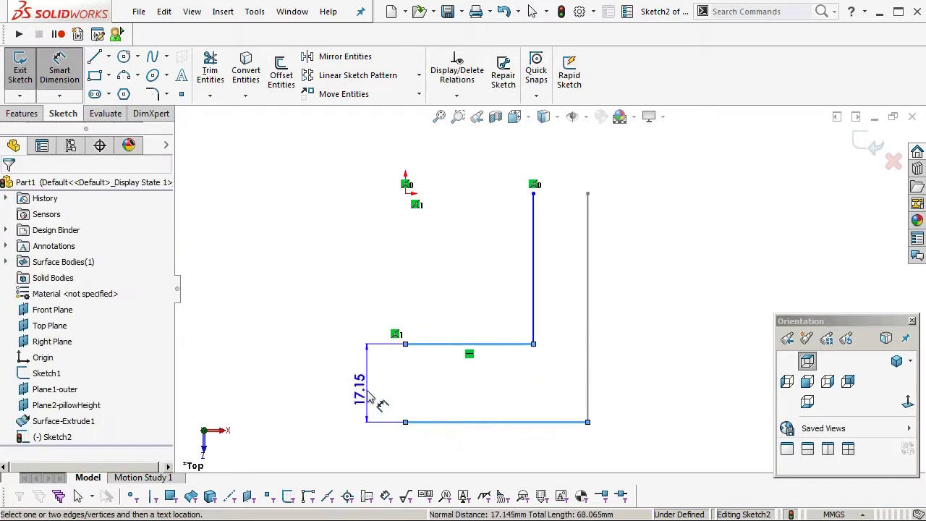
left_click(370, 397)
type("15")
key("Return")
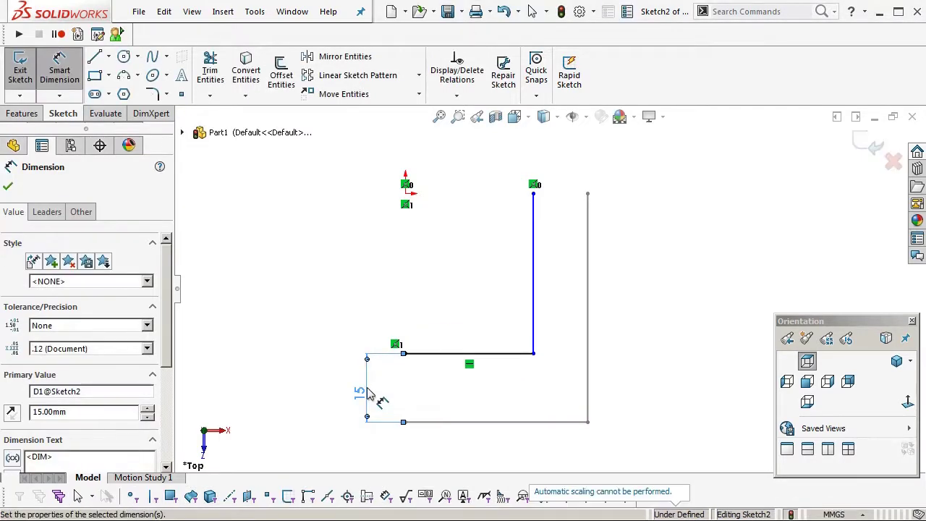
left_click(532, 277)
left_click(587, 262)
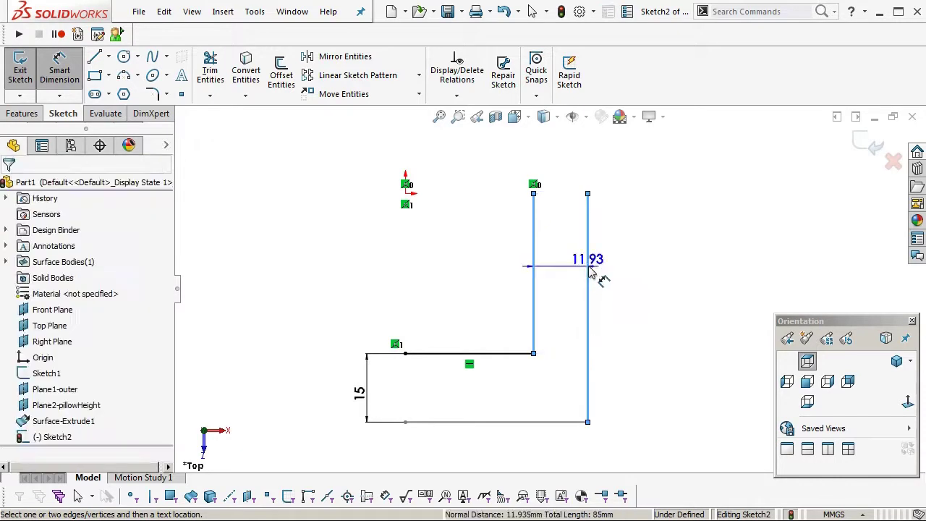
type("15")
key("Return")
middle_click_drag(631, 263, 639, 223, "ctrl")
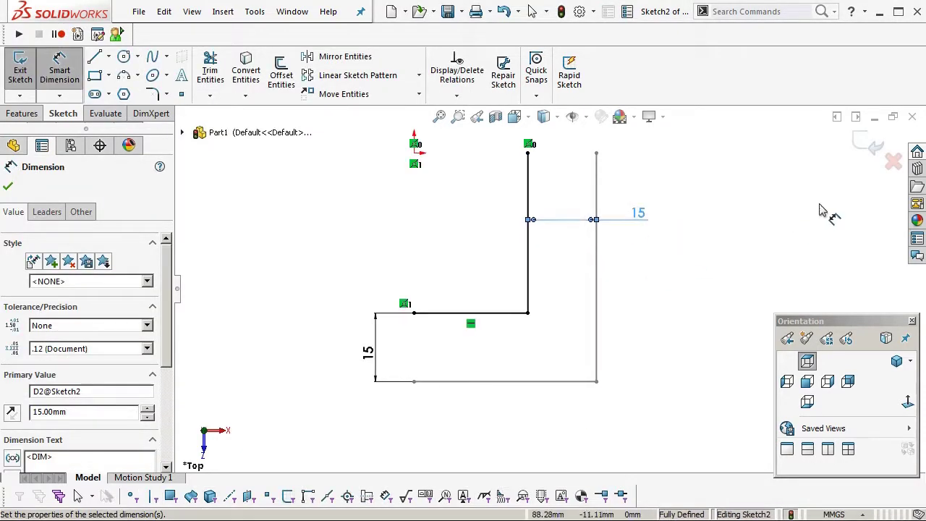
left_click(862, 148)
Step: Check which plane Sketch2 is assigned to by opening its sketch plane definition, and close it with the Top Plane kept
scroll(546, 290, "up", 3)
middle_click_drag(547, 289, 531, 230)
scroll(543, 326, "down", 4)
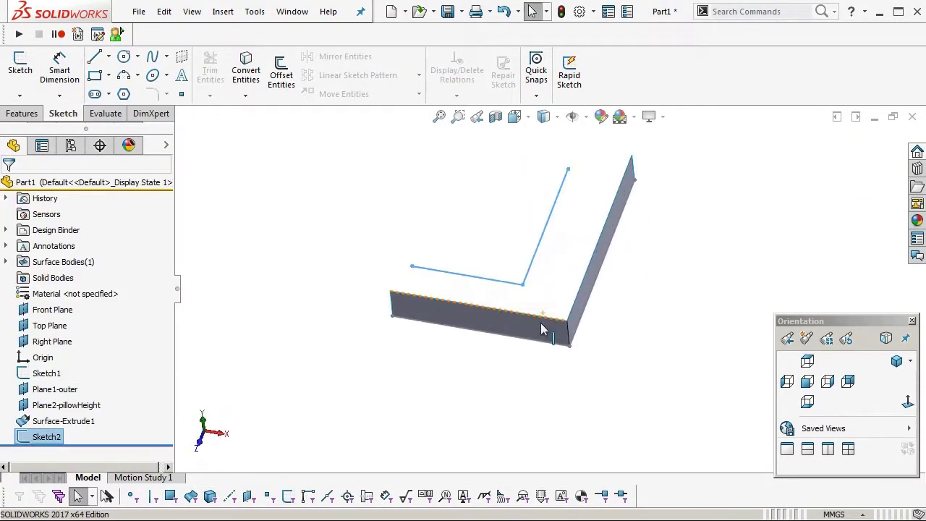
left_click(57, 425)
left_click(50, 437)
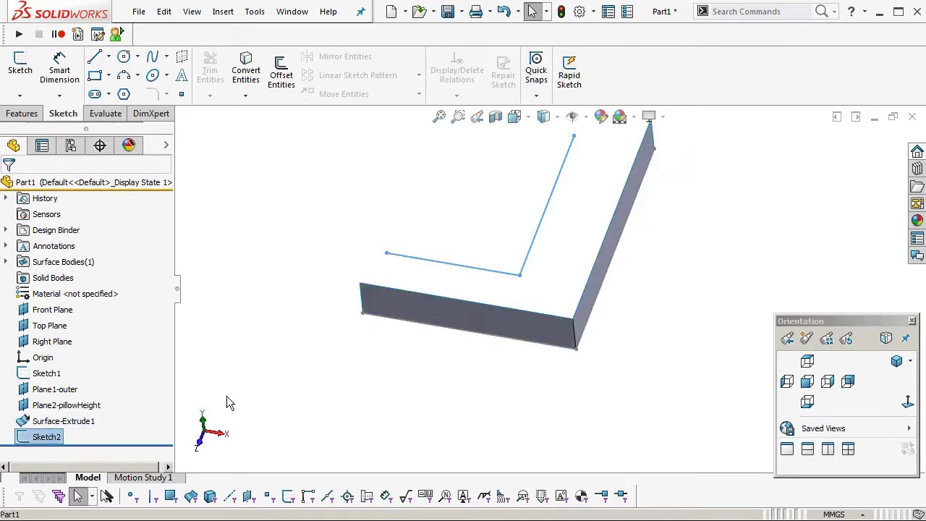
middle_click_drag(306, 345, 322, 392, "ctrl")
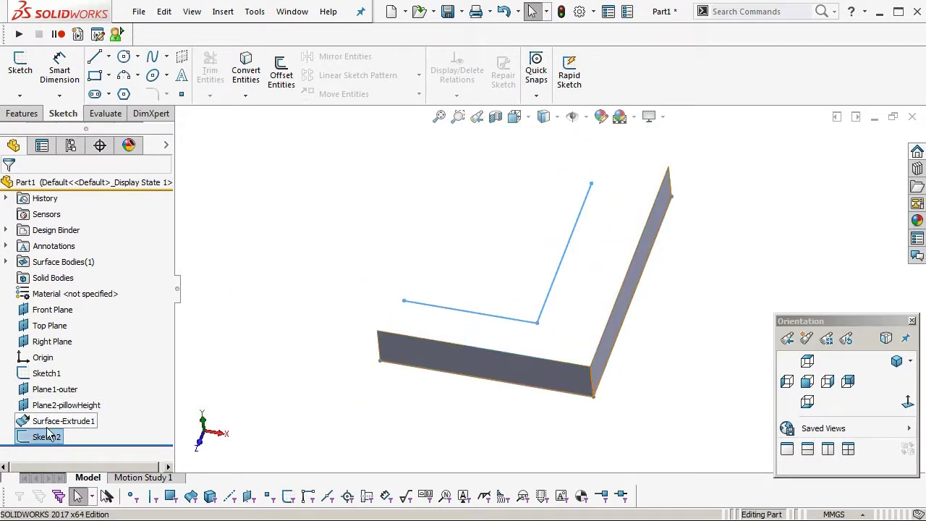
left_click(79, 396)
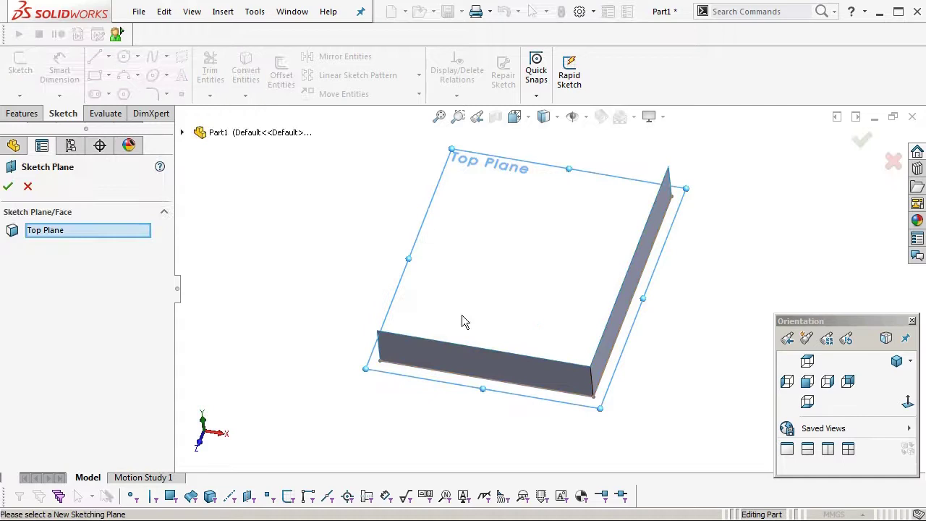
scroll(464, 316, "up", 2)
mouse_move(489, 297)
middle_mouse_down()
mouse_move(492, 257)
mouse_move(535, 239)
mouse_move(532, 261)
middle_mouse_up()
scroll(488, 241, "down", 4)
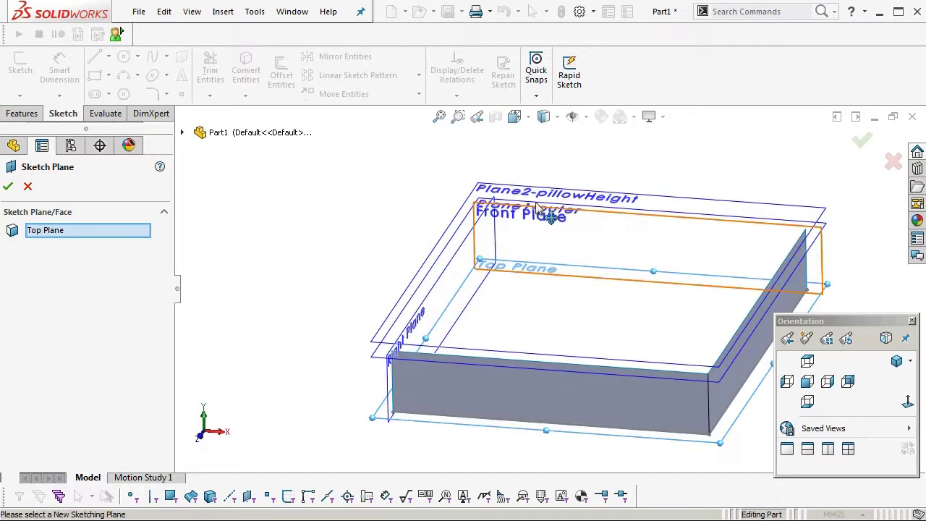
middle_click_drag(534, 203, 543, 166)
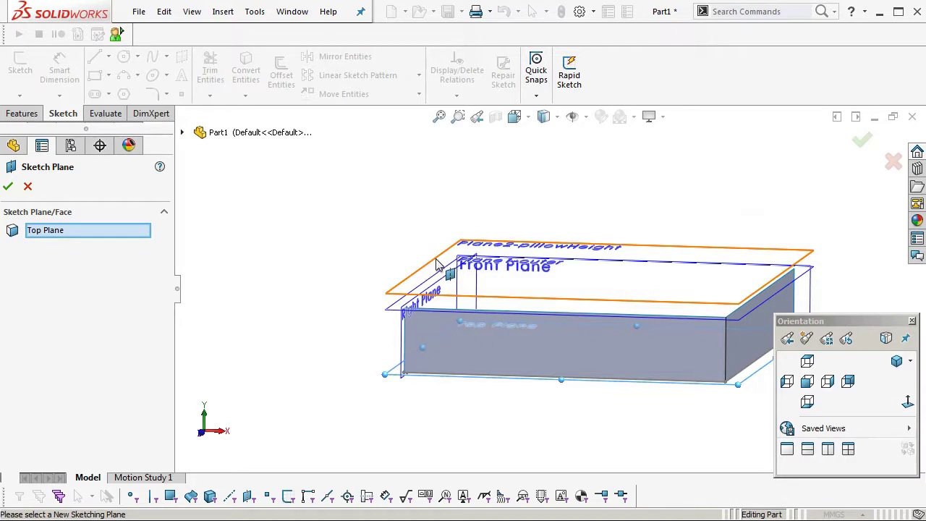
left_click(861, 140)
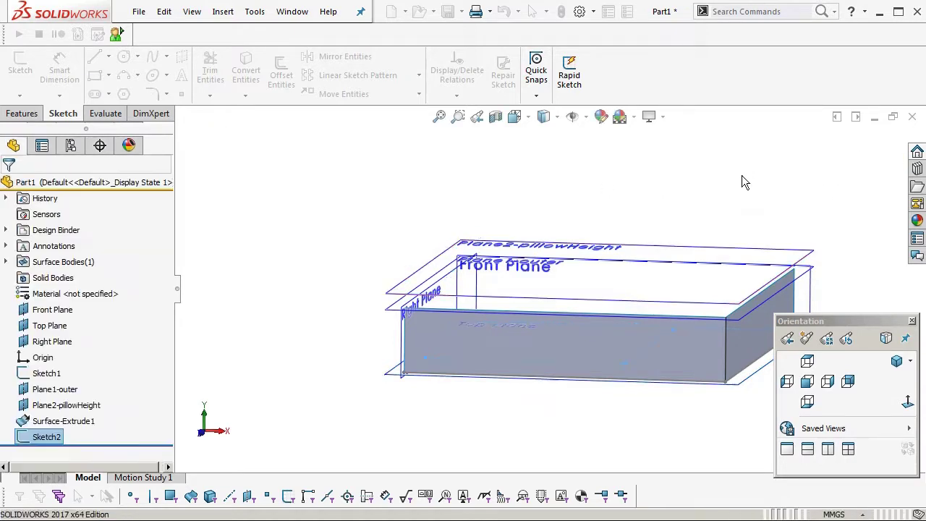
key("h")
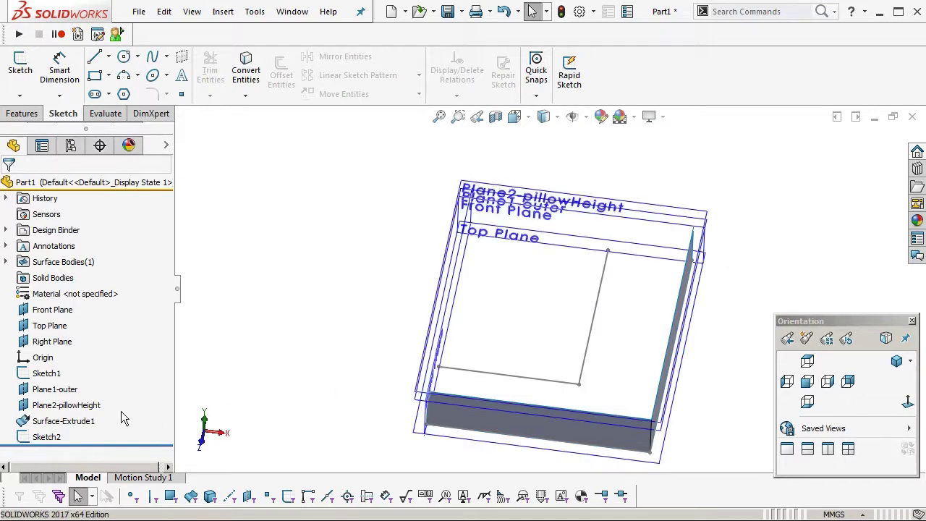
Step: Extrude Sketch2 as a surface up to Plane2-pillowHeight
left_click(46, 437)
left_click(223, 12)
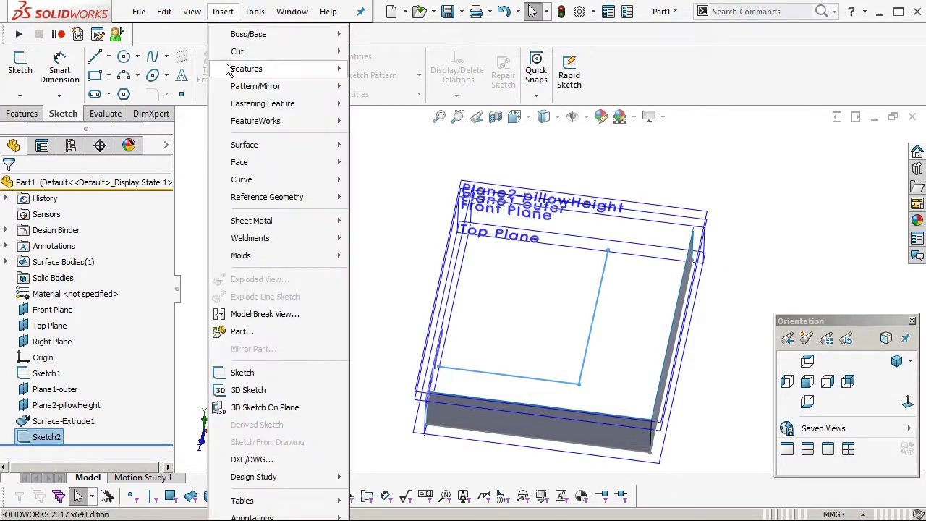
left_click(492, 143)
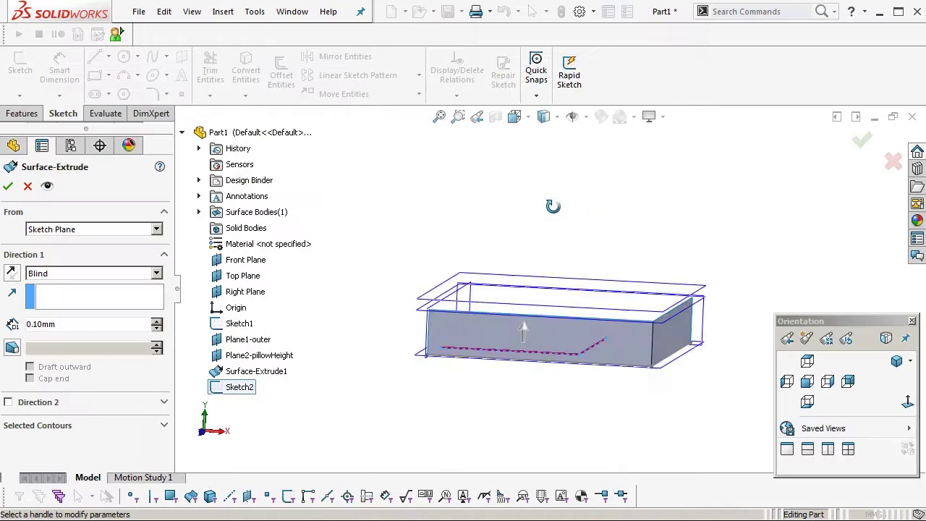
left_click(63, 274)
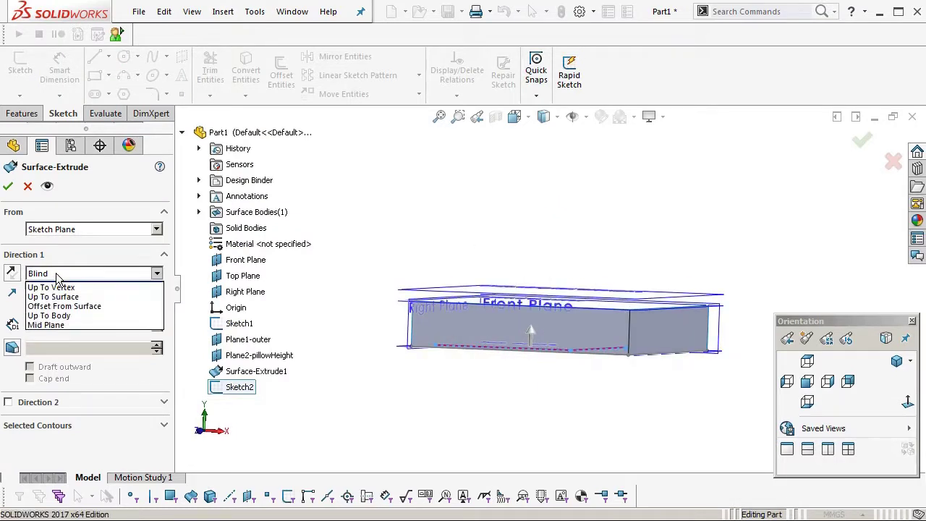
left_click(54, 305)
scroll(452, 291, "down", 3)
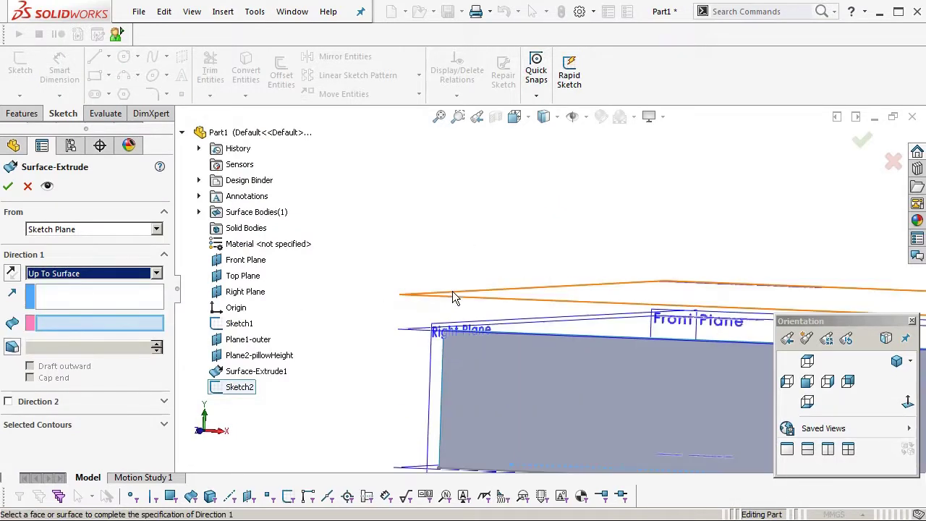
left_click(452, 291)
middle_click_drag(527, 248, 553, 296)
key("Return")
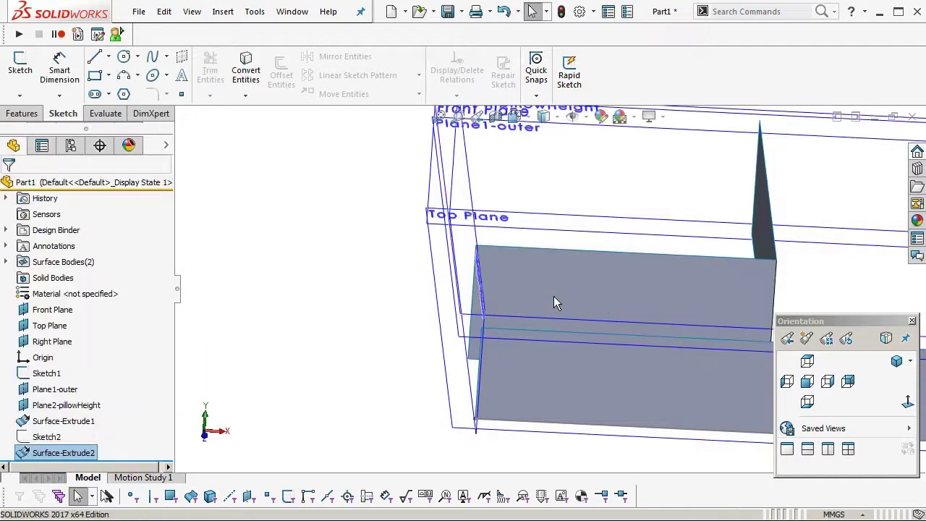
Step: Start a constant size fillet on the outer surface's vertical corner edge with a 10 mm radius
middle_click_drag(756, 287, 595, 302)
scroll(589, 305, "up", 3)
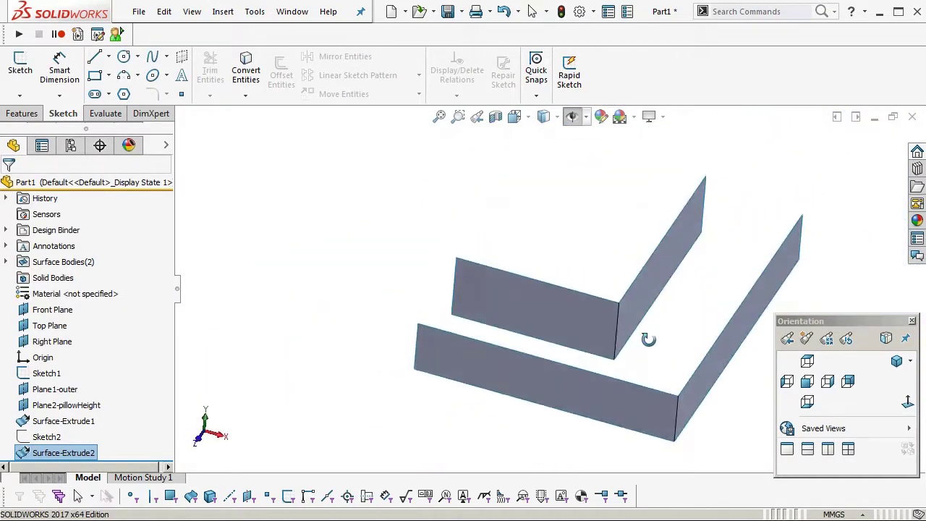
middle_click_drag(649, 339, 636, 318)
left_click(678, 444)
key("s")
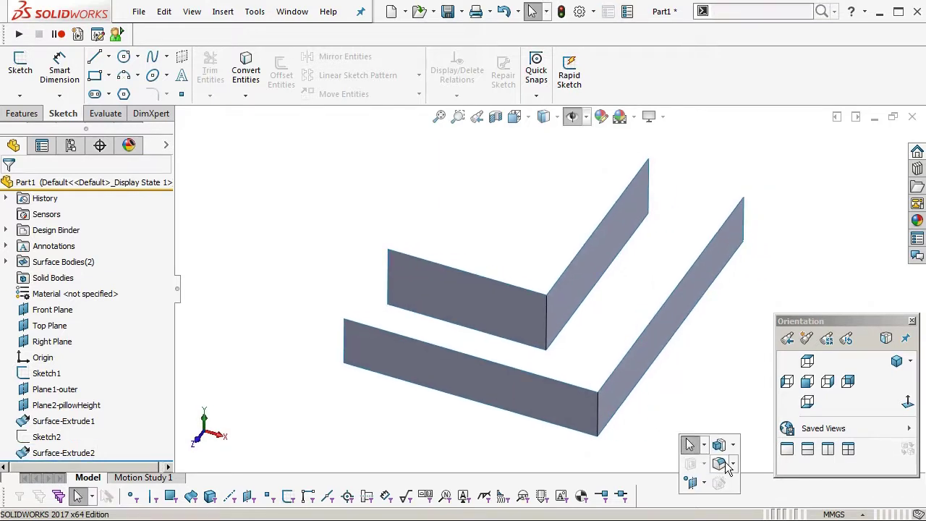
left_click(726, 465)
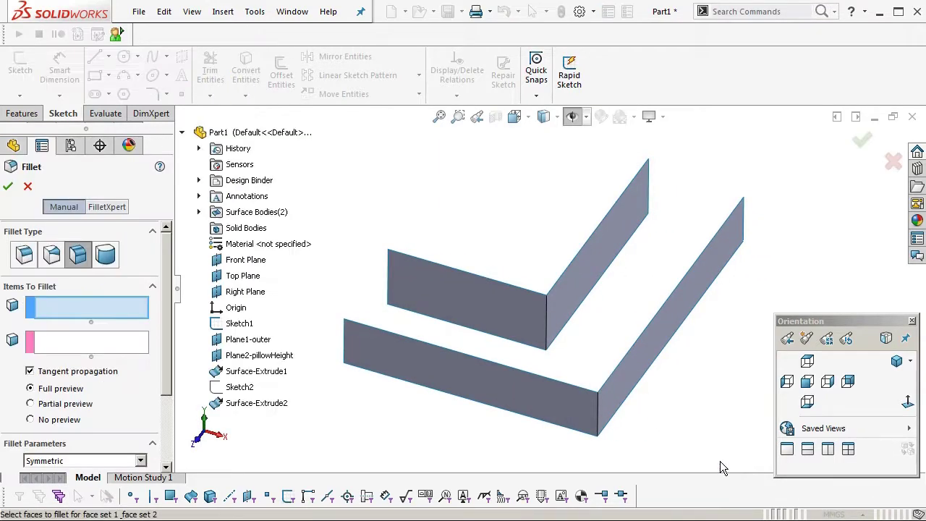
left_click(25, 254)
left_click(598, 409)
middle_click_drag(597, 409, 542, 381)
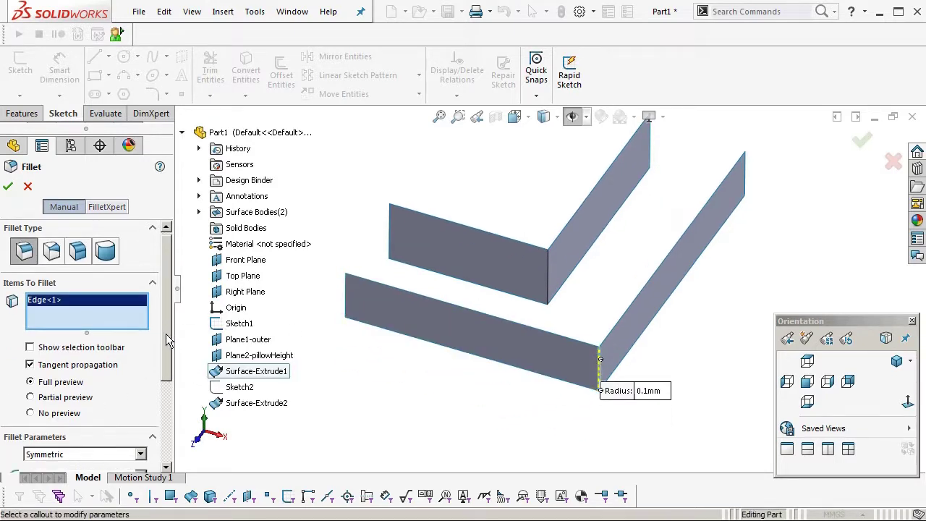
left_click_drag(167, 342, 171, 427)
type("10")
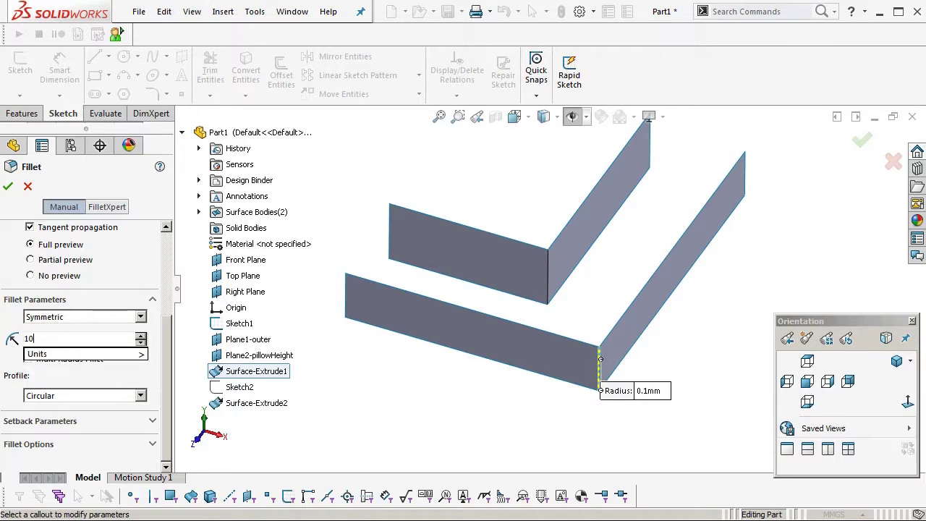
key("Return")
middle_click_drag(535, 391, 540, 339)
middle_click_drag(540, 338, 522, 384, "ctrl")
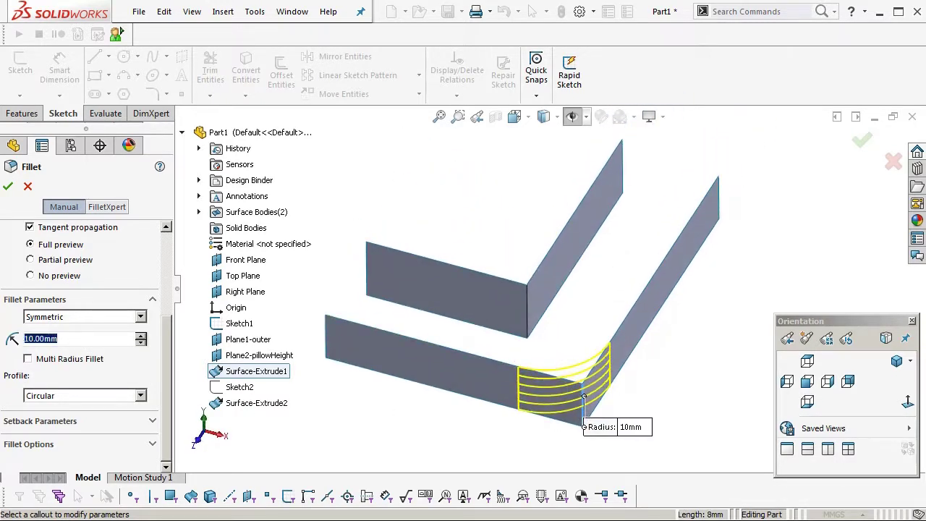
Step: Set the outer corner fillet's radius to 15 mm and its profile to Curvature Continuous, and apply the fillet
type("15")
key("Return")
middle_click_drag(422, 311, 395, 381)
left_click(87, 395)
left_click(69, 438)
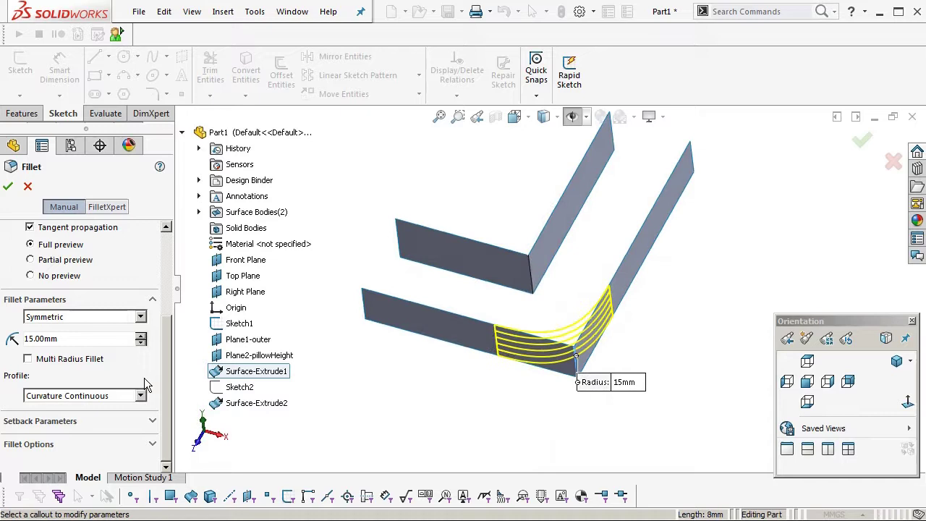
right_click(391, 372)
Step: Examine the rounded outer corner's surface continuity with zebra stripes, and turn the stripes off
scroll(528, 385, "down", 2)
middle_click_drag(535, 372, 570, 290)
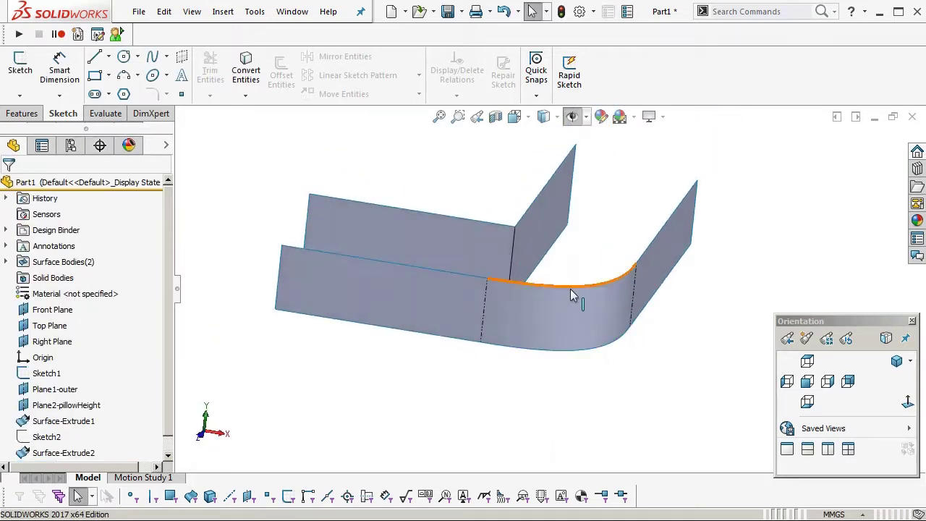
key("c")
middle_click_drag(626, 372, 553, 297)
scroll(503, 384, "down", 3)
key("c")
scroll(528, 401, "up", 4)
key("z")
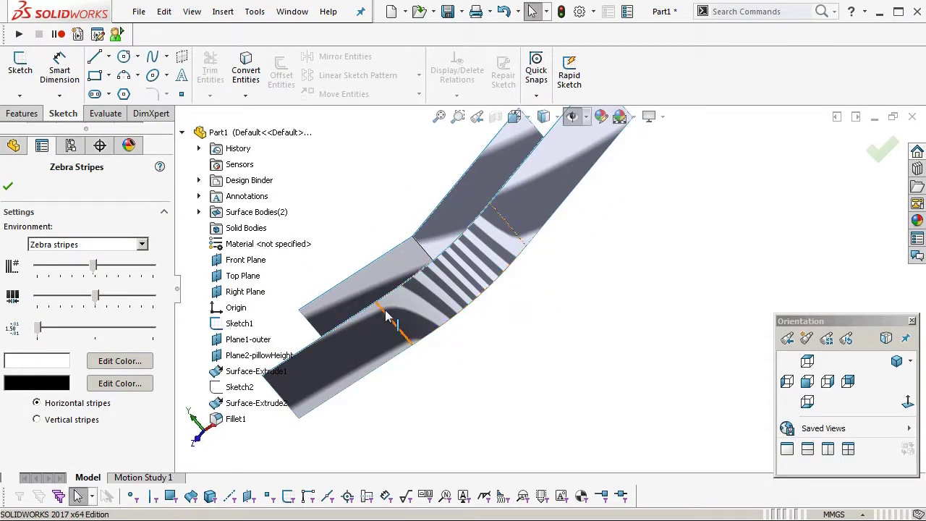
key("Escape")
Step: Fillet the inner surface's vertical corner edge with a 10 mm radius and the Curvature Continuous profile
middle_click_drag(497, 269, 604, 423)
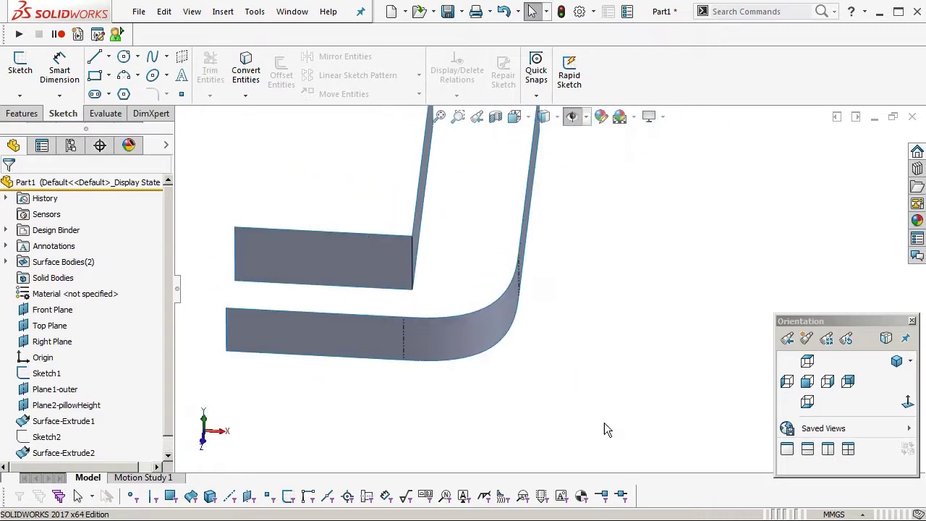
scroll(446, 316, "up", 1)
middle_click_drag(446, 317, 483, 387)
key("s")
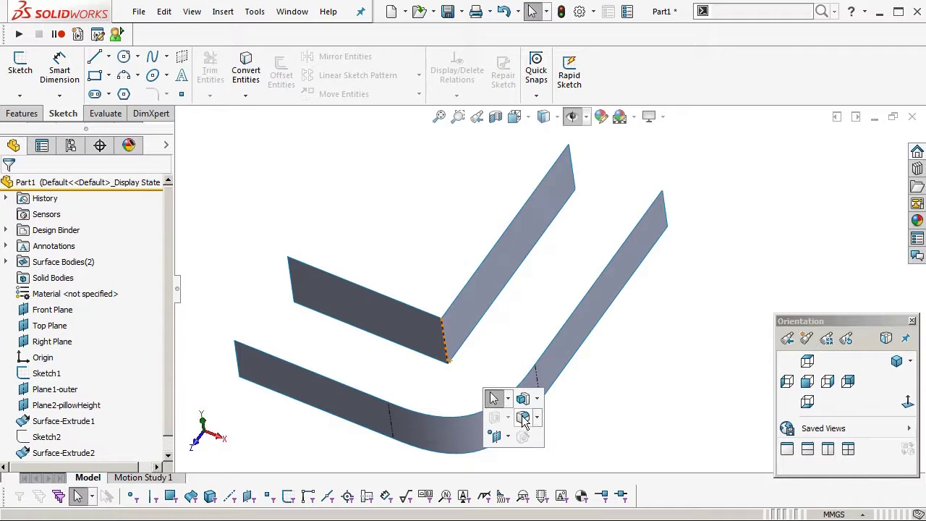
left_click(521, 418)
left_click(446, 342)
middle_click_drag(448, 356, 472, 346)
scroll(65, 354, "down", 3)
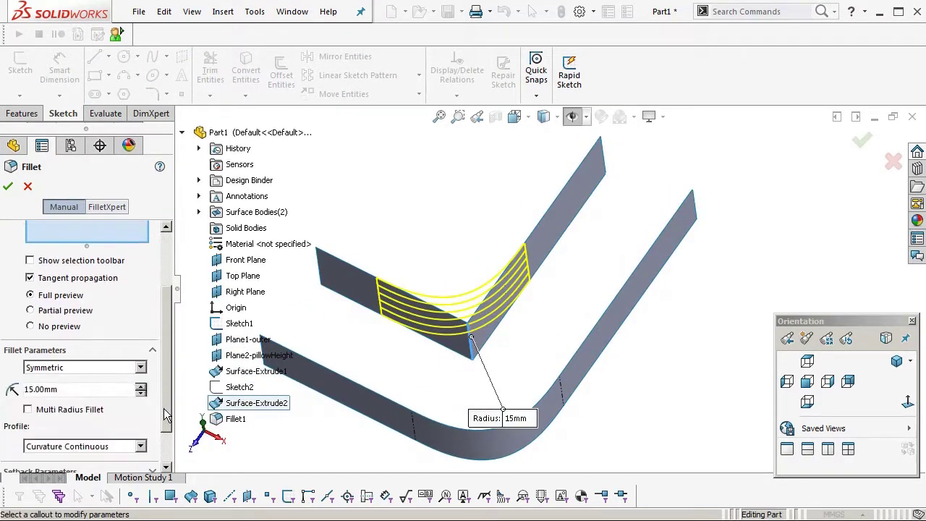
type("10")
key("Return")
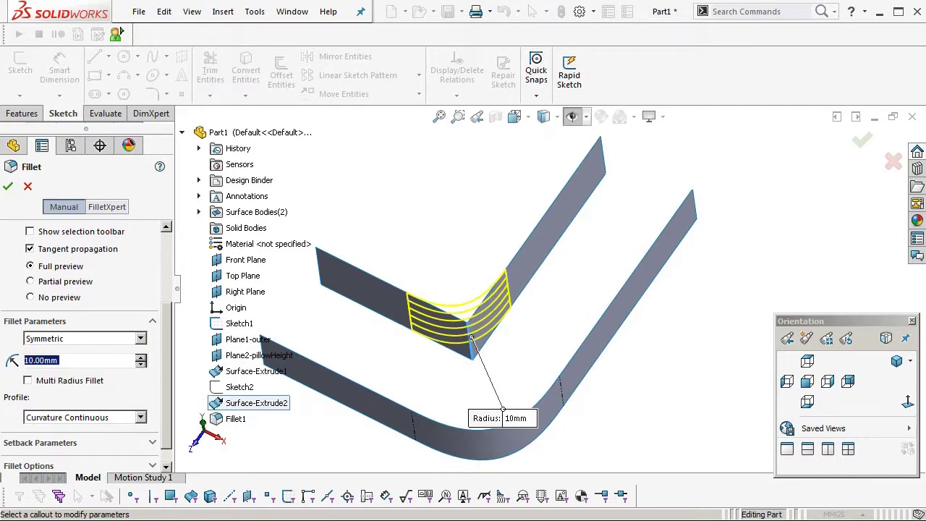
middle_click_drag(514, 346, 476, 265)
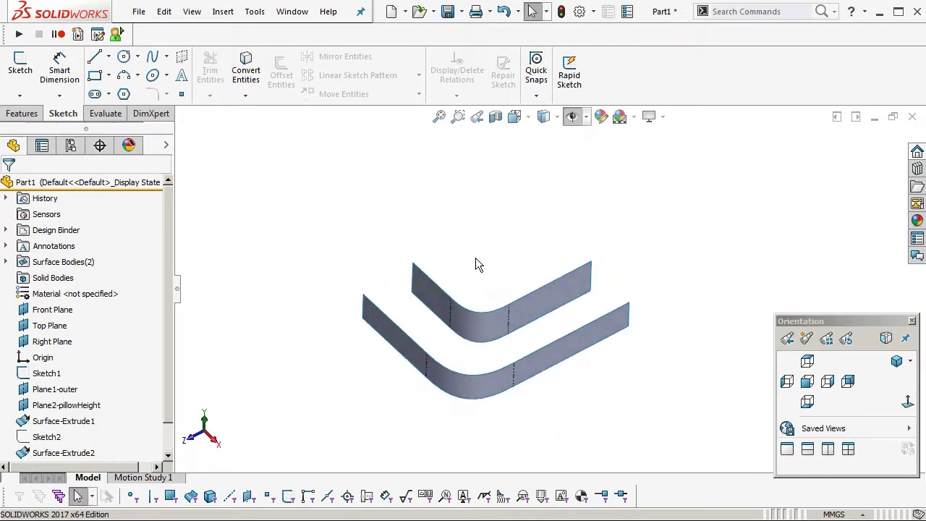
Step: Start a new sketch on Plane2-pillowHeight and convert the inner surface's three upper edges into sketch entities
left_click(47, 407)
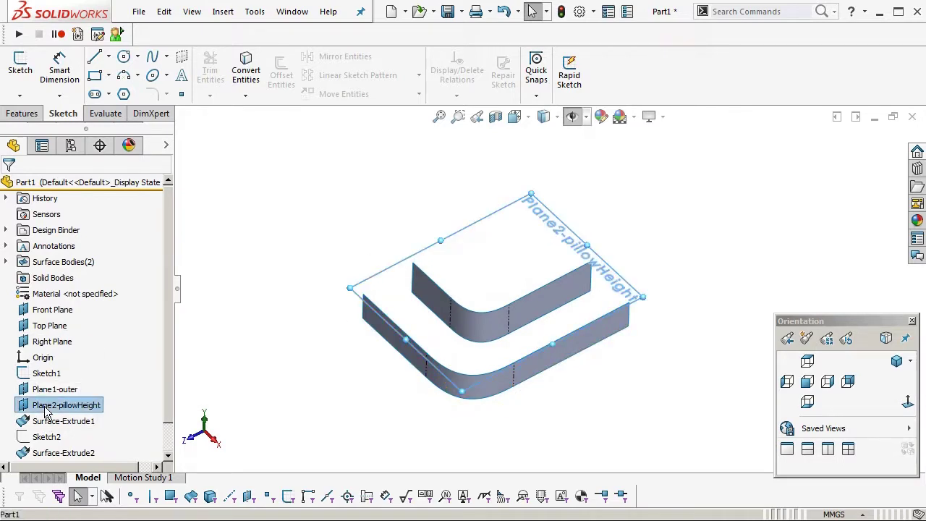
left_click(56, 388)
scroll(413, 259, "down", 4)
left_click(368, 214)
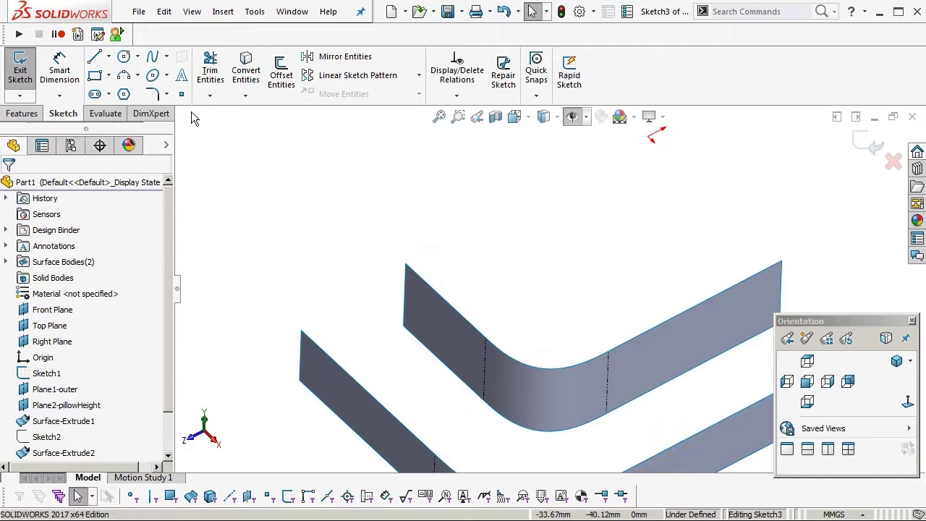
left_click(246, 64)
left_click(463, 324)
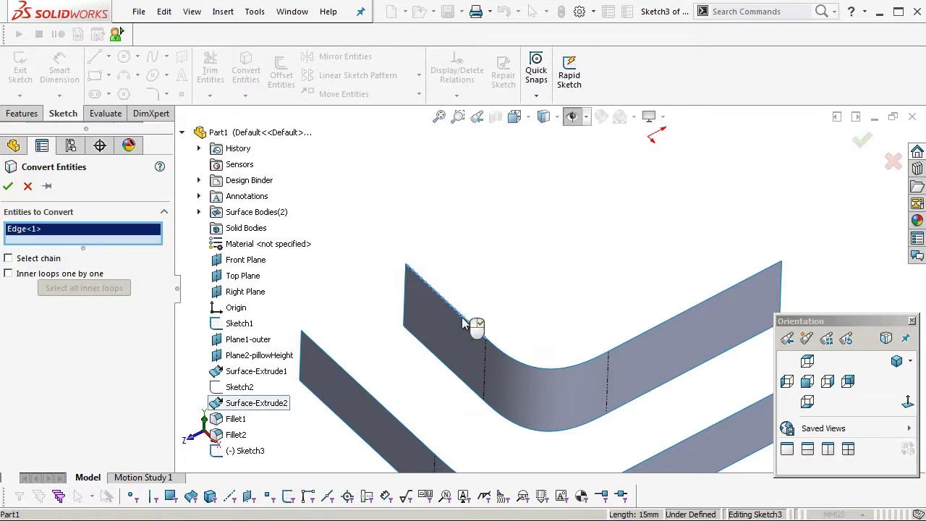
left_click(526, 369)
left_click(631, 338)
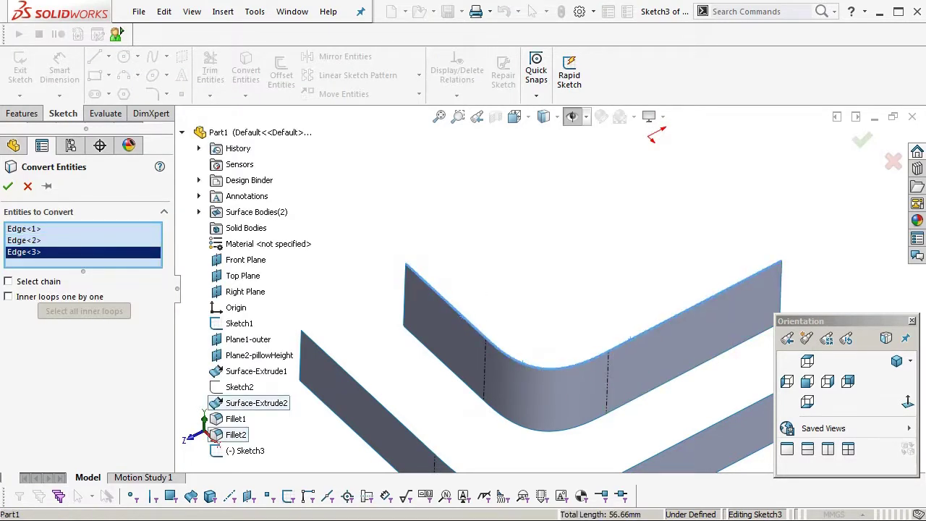
left_click(8, 187)
scroll(477, 249, "up", 4)
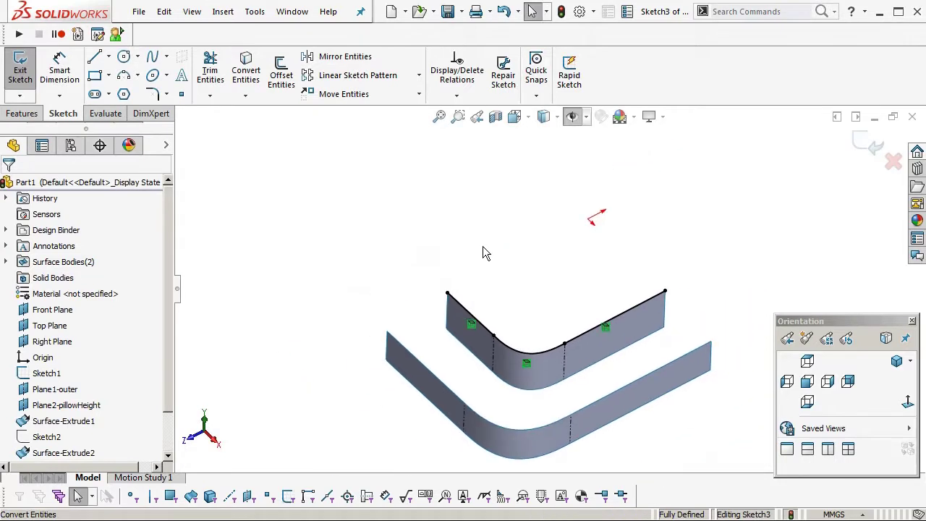
Step: Close the converted profile with a vertical line to the origin and a horizontal line to the opposite open endpoint, and exit the sketch
left_click(908, 402)
scroll(519, 238, "down", 1)
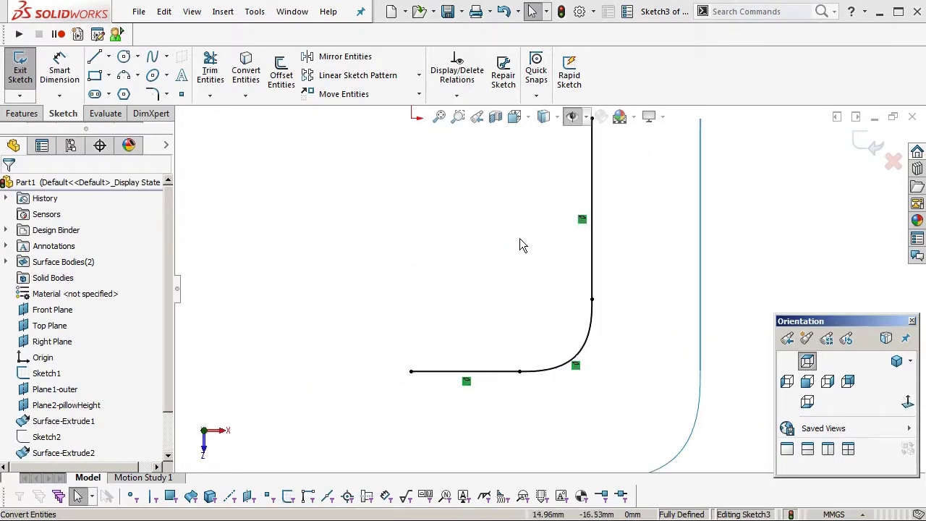
scroll(519, 239, "up", 1)
middle_click_drag(519, 238, 520, 333, "ctrl")
left_click(95, 56)
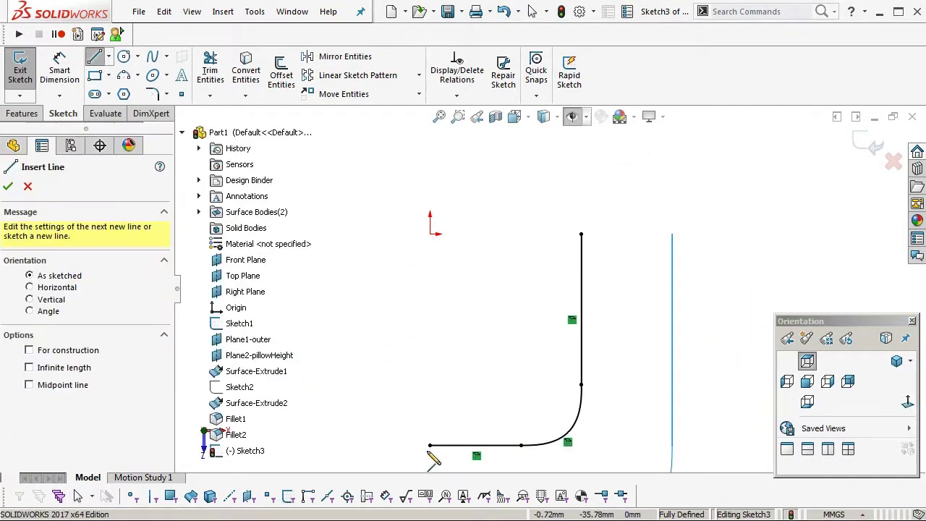
left_click(430, 444)
left_click(430, 236)
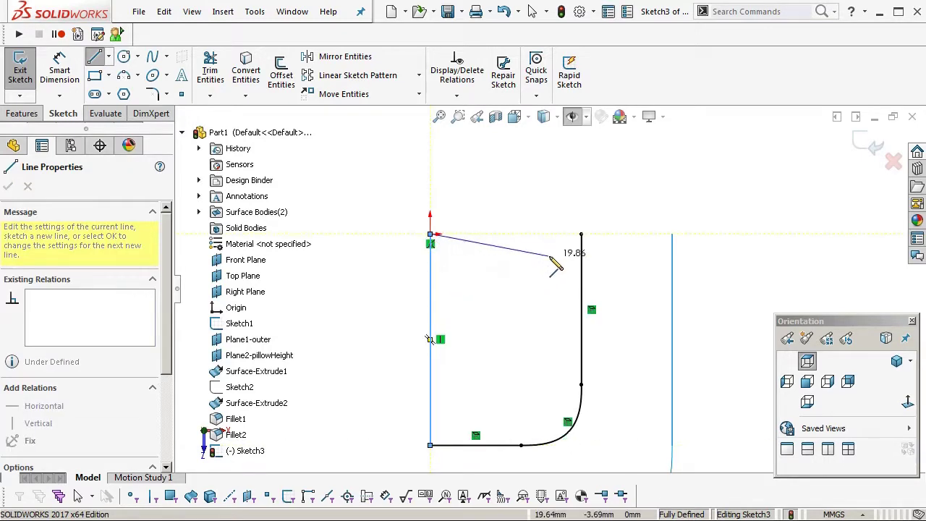
left_click(582, 236)
right_click(585, 250)
left_click(612, 262)
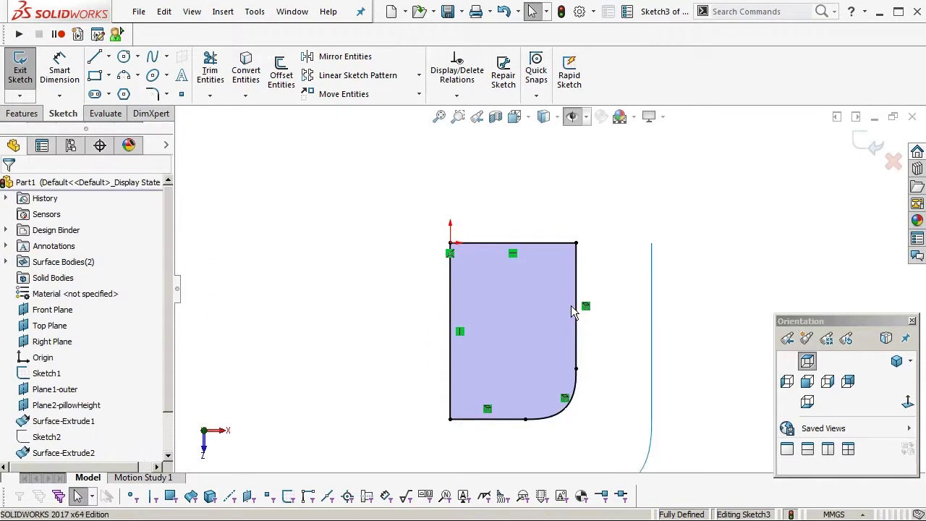
middle_click_drag(572, 253, 722, 178)
left_click(870, 147)
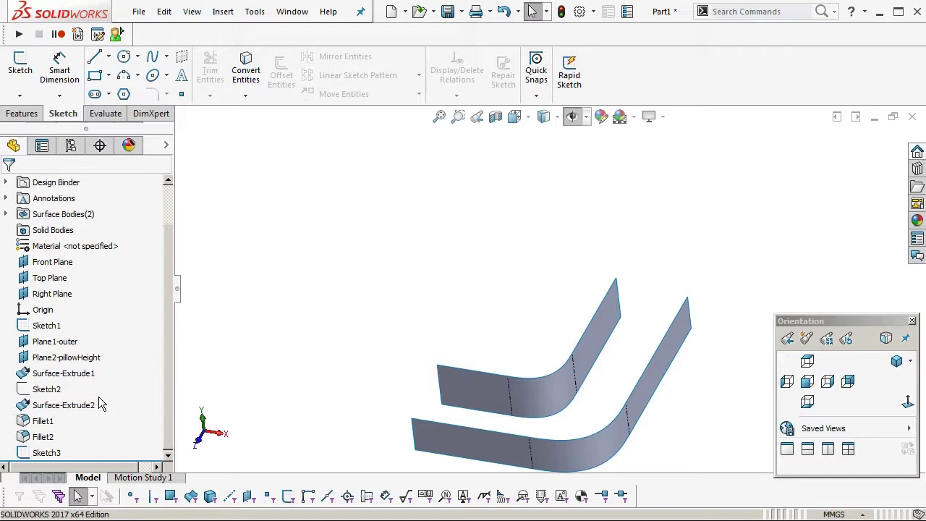
Step: Create a planar surface from Sketch3
left_click(223, 10)
mouse_move(258, 148)
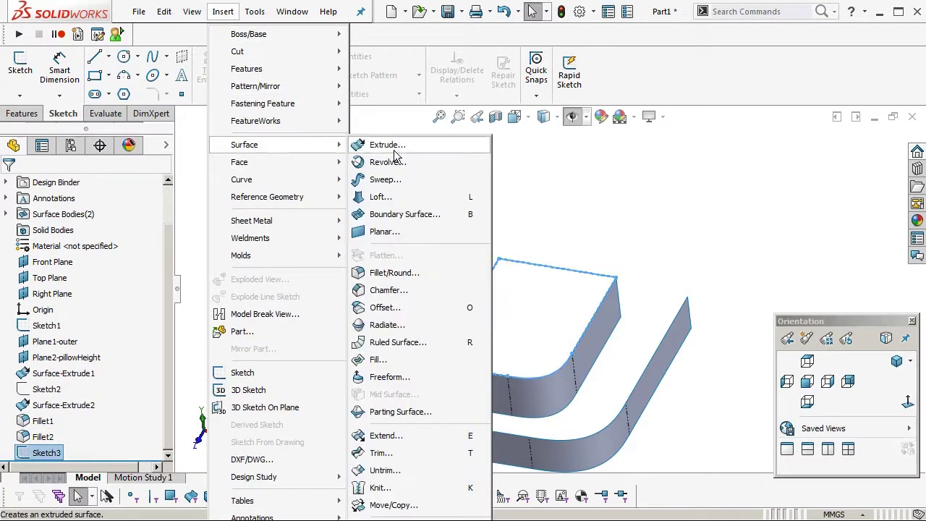
left_click(386, 236)
key("Return")
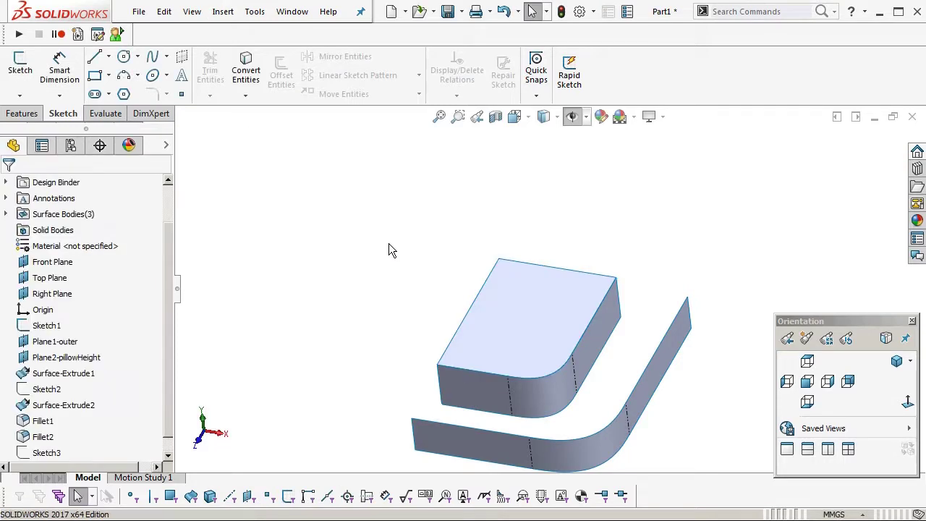
Step: Hide the inner filleted surface body, leaving the planar top and the outer surface in view
scroll(513, 441, "down", 1)
left_click(592, 380)
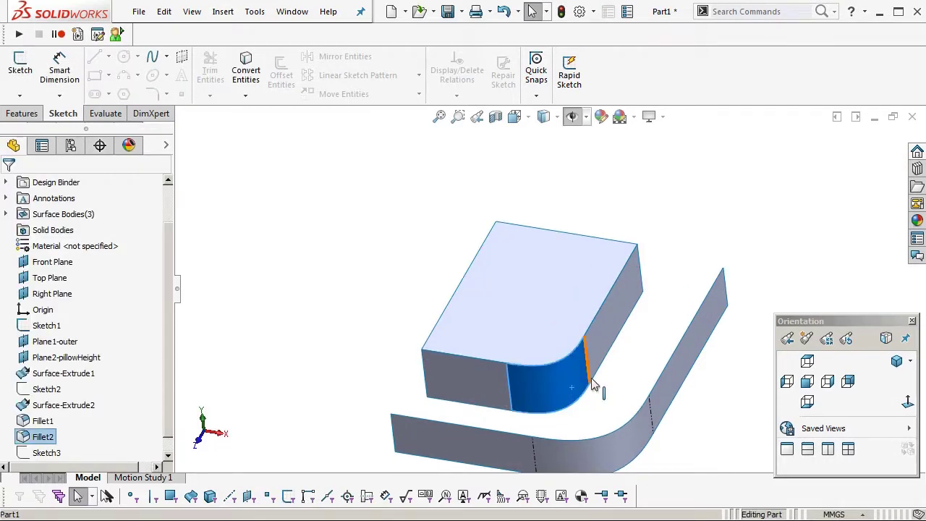
left_click(633, 347)
middle_click_drag(606, 393, 564, 334, "ctrl")
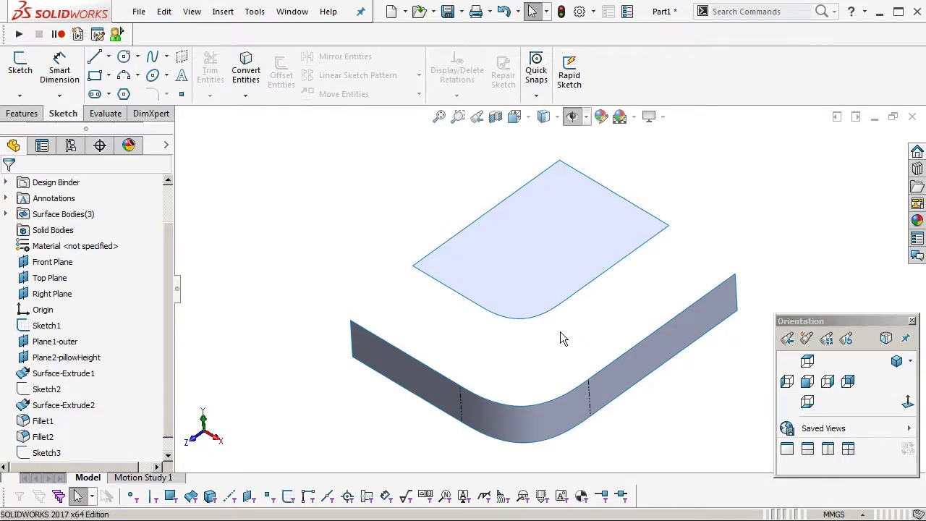
middle_click_drag(530, 348, 530, 360, "ctrl")
Step: Start a boundary surface in Direction 1 between the planar top's short straight edge and the outer surface's matching upper edge
key("b")
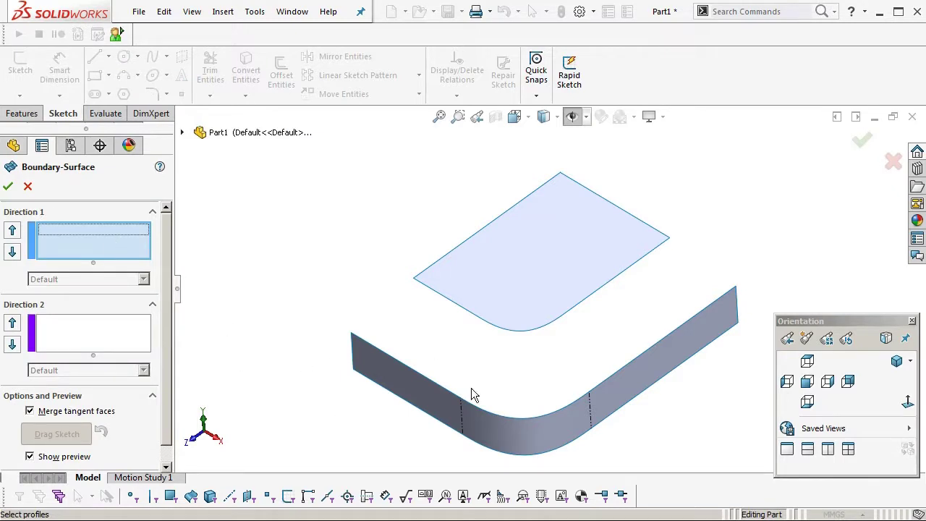
left_click(479, 323)
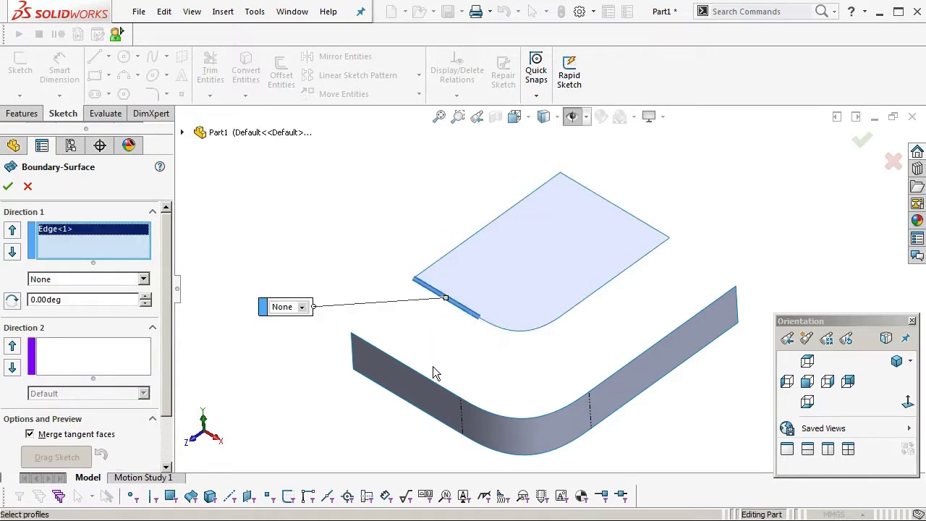
left_click(440, 387)
middle_click_drag(453, 354, 493, 297, "ctrl")
scroll(493, 297, "down", 2)
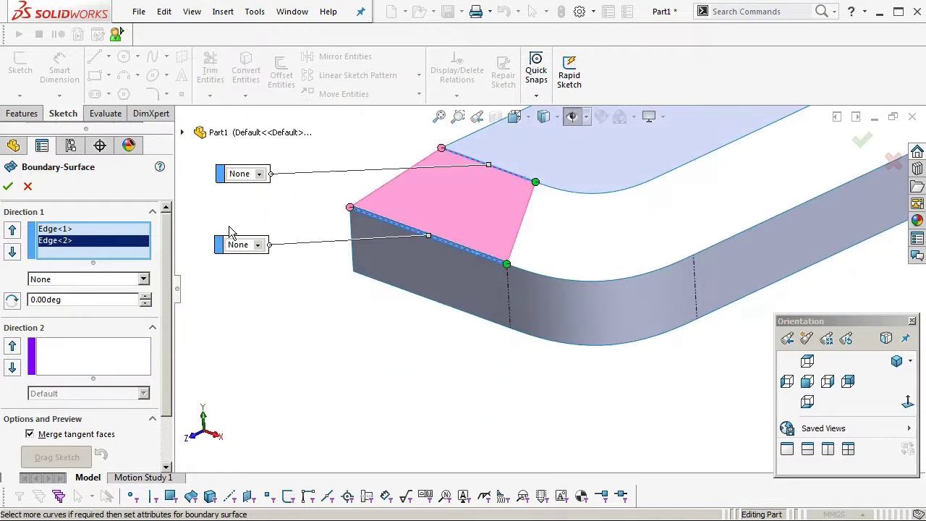
Step: Constrain the boundary surface at the planar top's edge with Tangency To Face and Align With Next Section
left_click(65, 229)
left_click(58, 279)
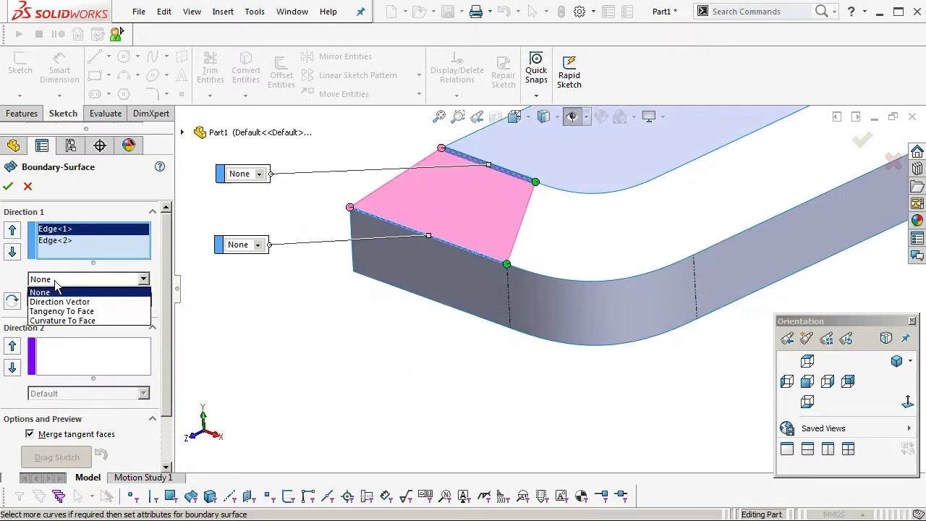
left_click(61, 313)
middle_click_drag(321, 285, 521, 258)
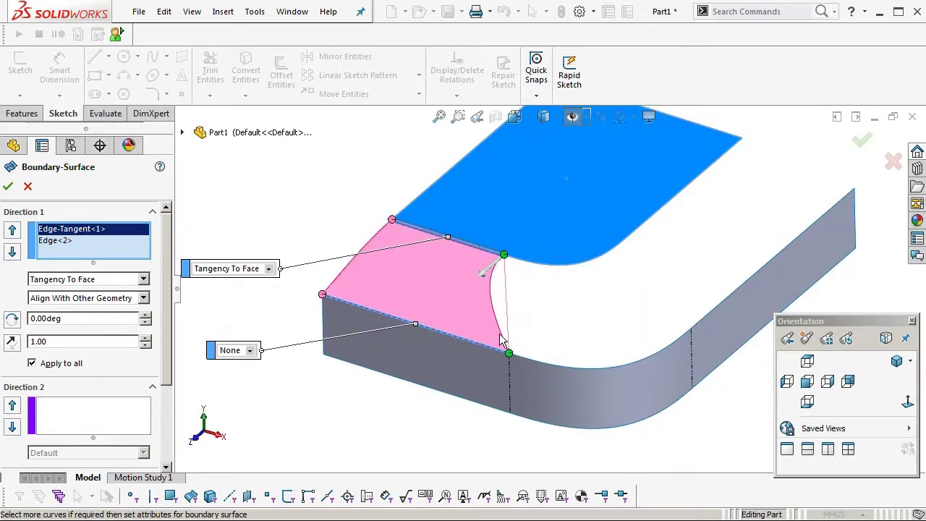
left_click(70, 298)
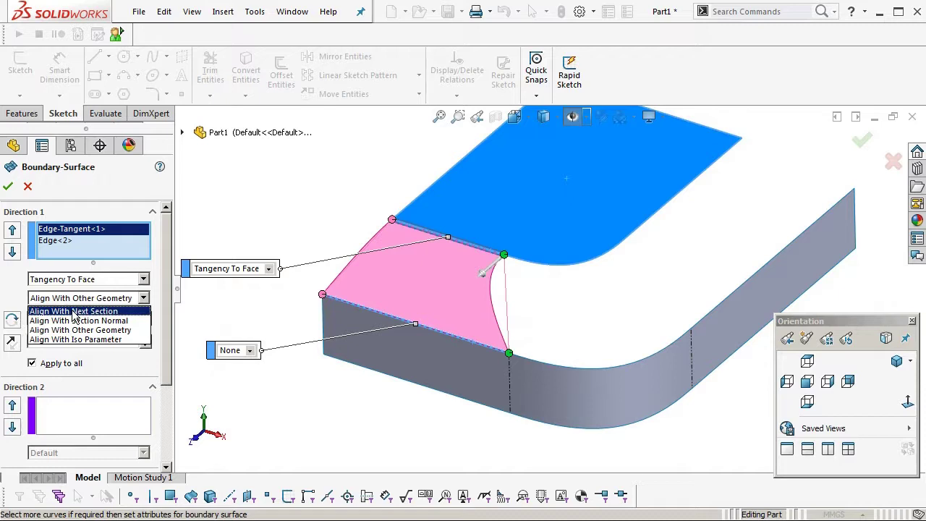
left_click(74, 312)
middle_click_drag(498, 282, 443, 297)
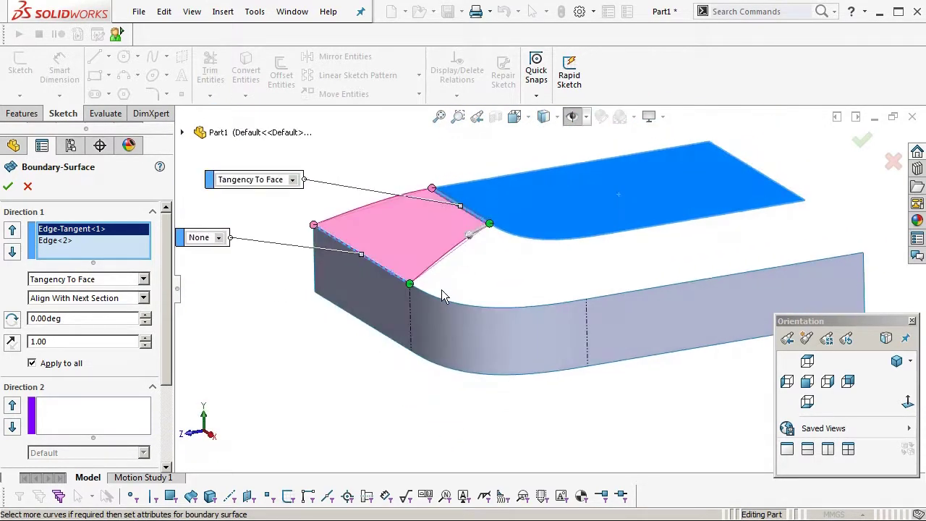
Step: Turn on curvature combs and the mesh preview for the boundary surface, with the comb scale at 12
left_click_drag(170, 378, 168, 453)
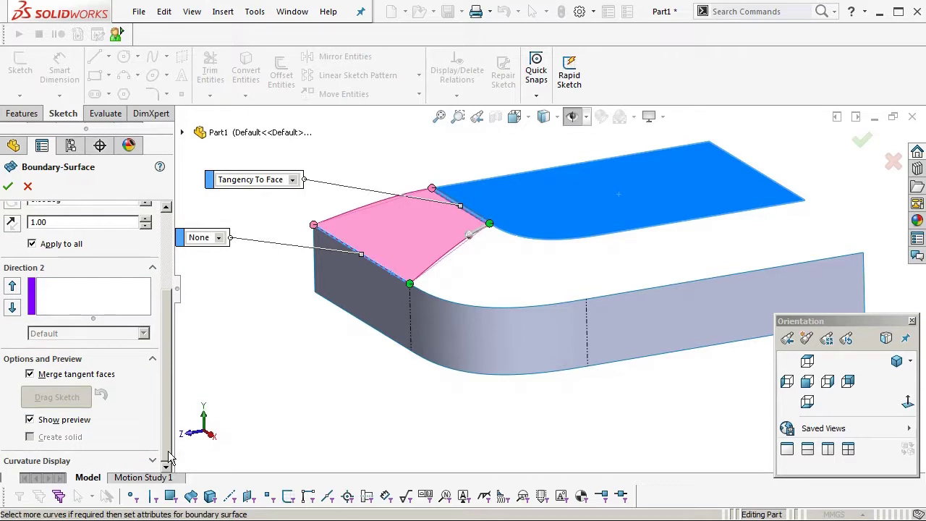
left_click(34, 461)
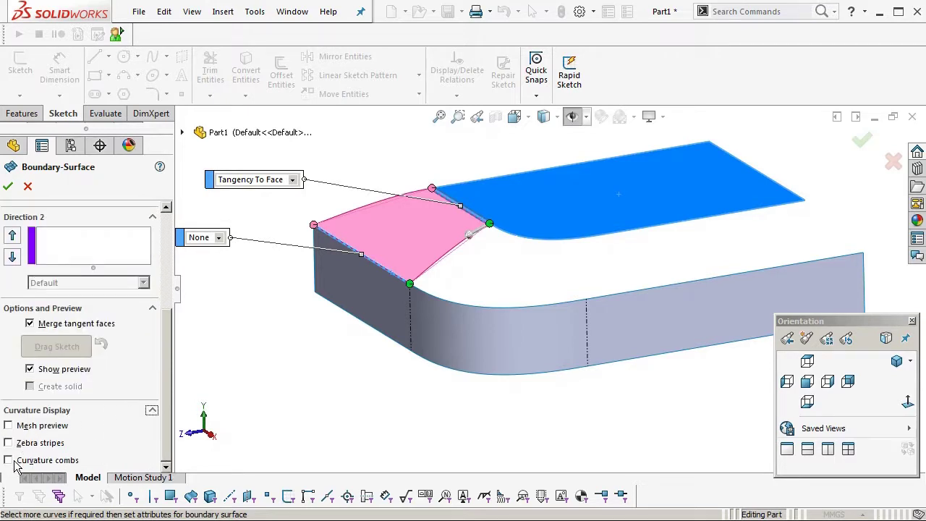
left_click(9, 460)
left_click(8, 425)
left_click_drag(55, 419, 39, 421)
scroll(434, 238, "down", 4)
middle_click_drag(436, 237, 598, 291)
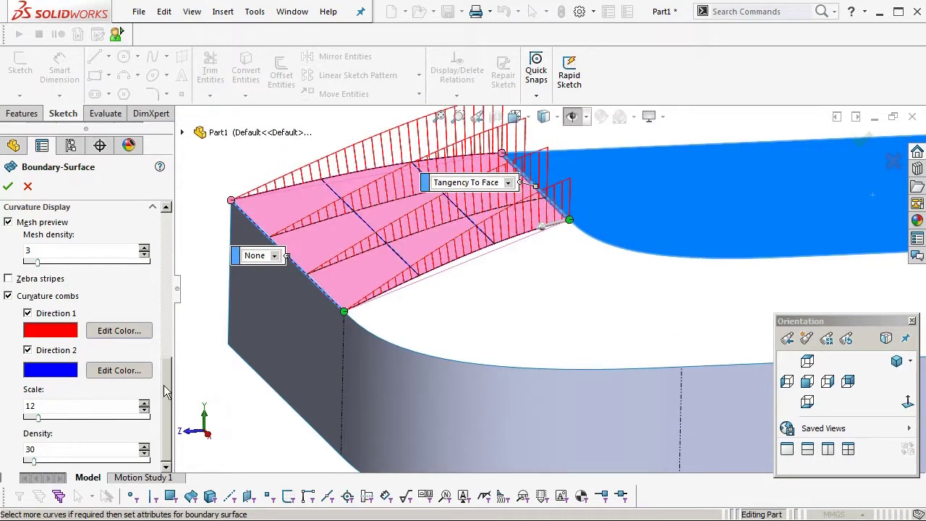
Step: Adjust the tangent length at the planar top's edge to 1.10 while comparing the curvature combs
left_click_drag(166, 391, 165, 228)
left_click(60, 240)
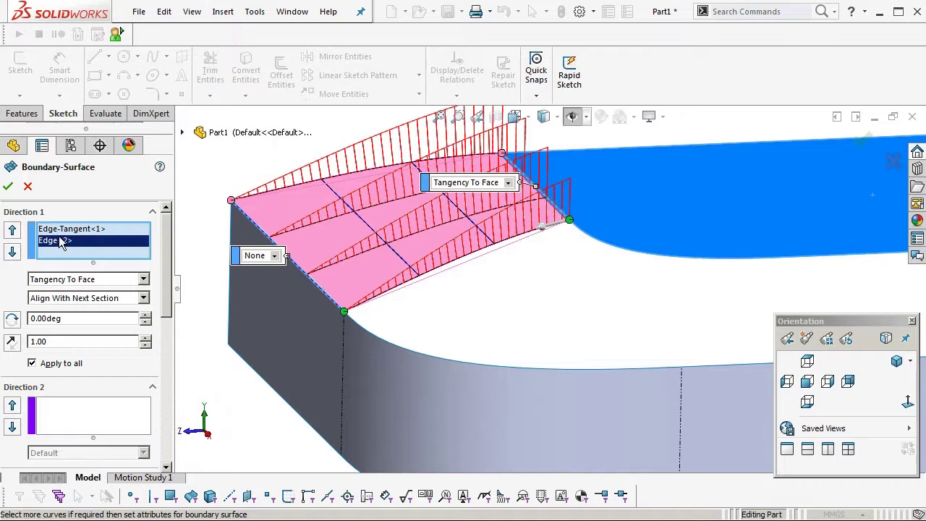
left_click(62, 231)
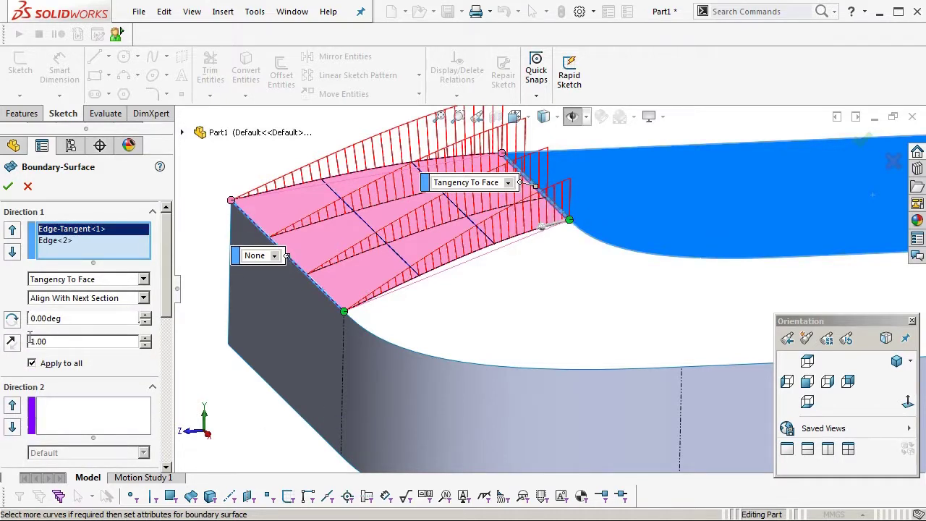
left_click(146, 337)
left_click(146, 337)
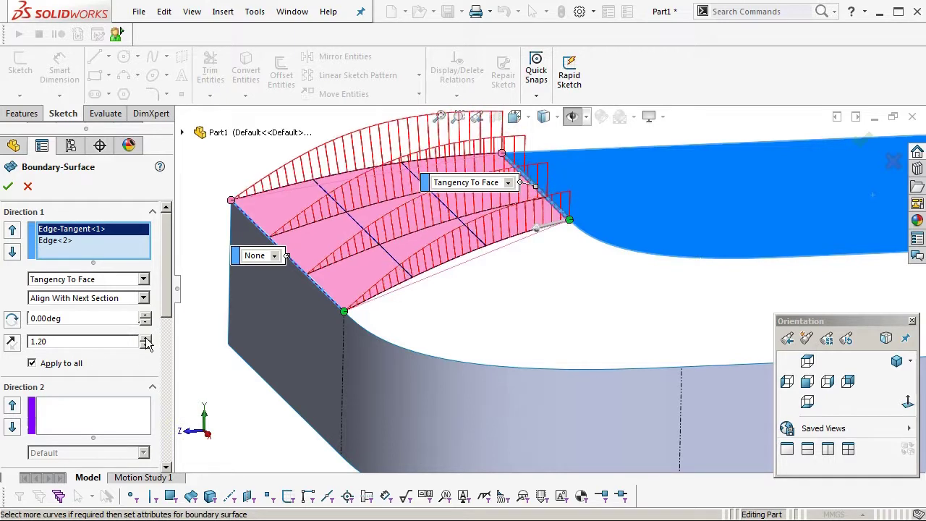
left_click(145, 337)
left_click(145, 338)
left_click(145, 346)
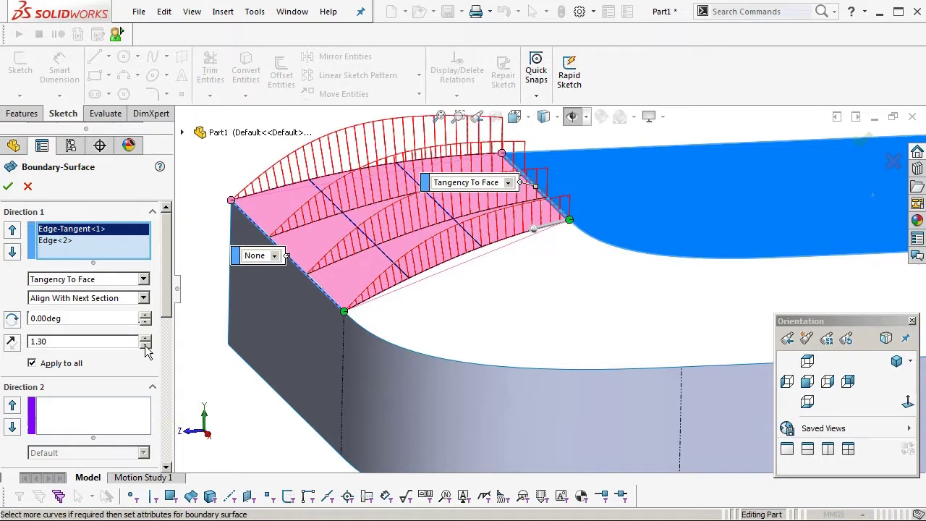
left_click(146, 346)
left_click(145, 346)
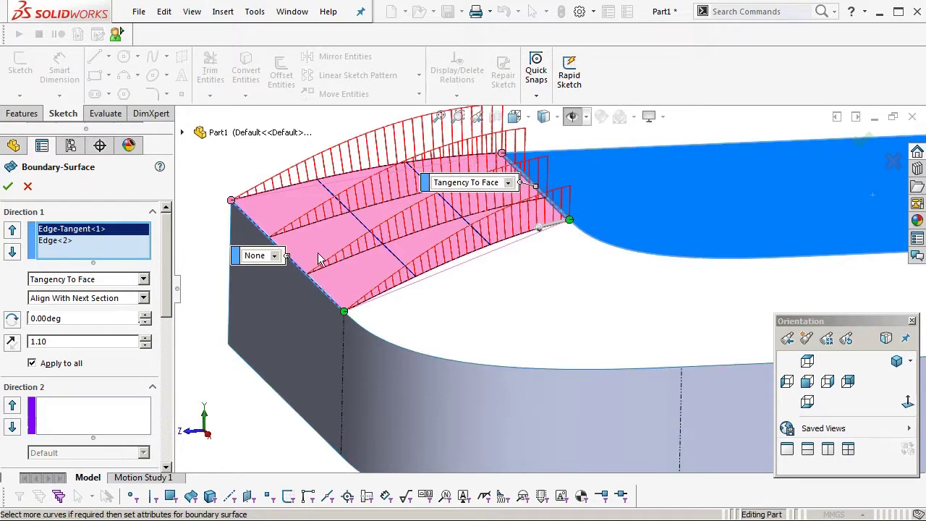
Step: Constrain the boundary surface's outer edge with a Direction Vector taken from the adjoining flat outer face
left_click(52, 241)
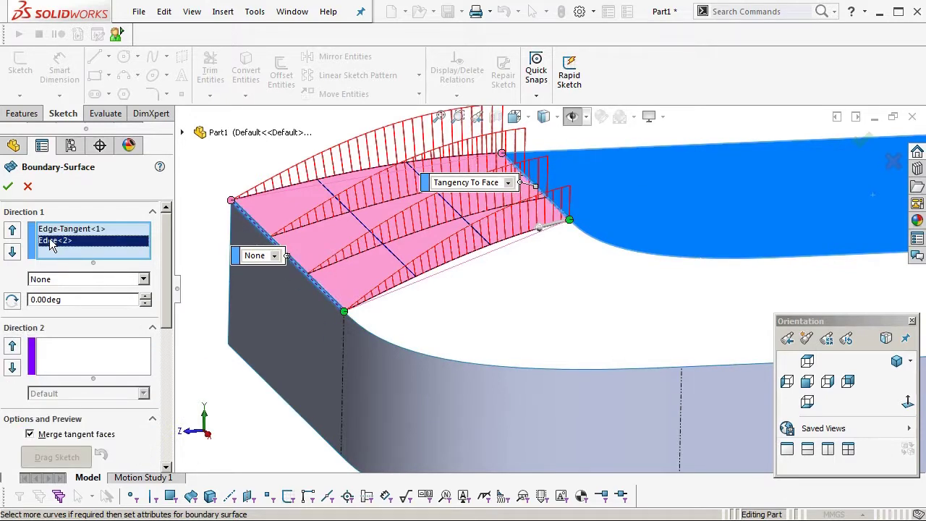
left_click(58, 280)
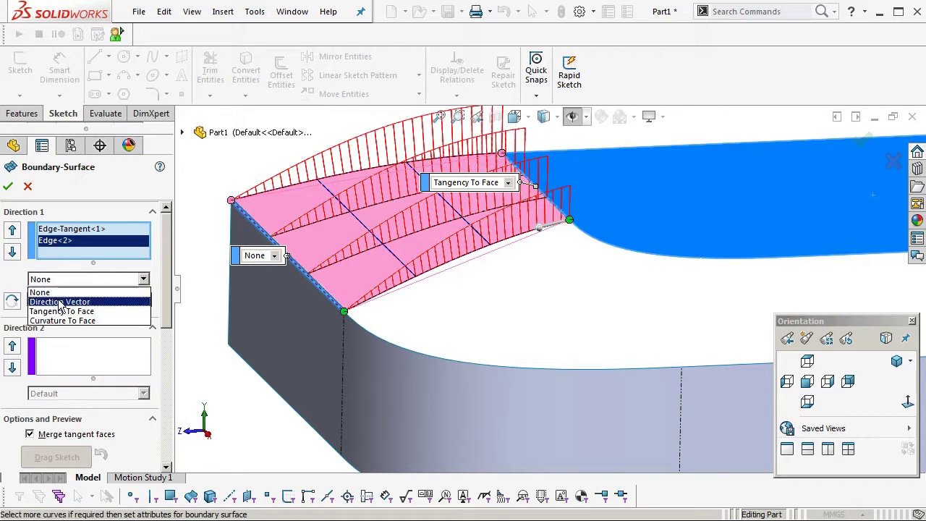
left_click(111, 301)
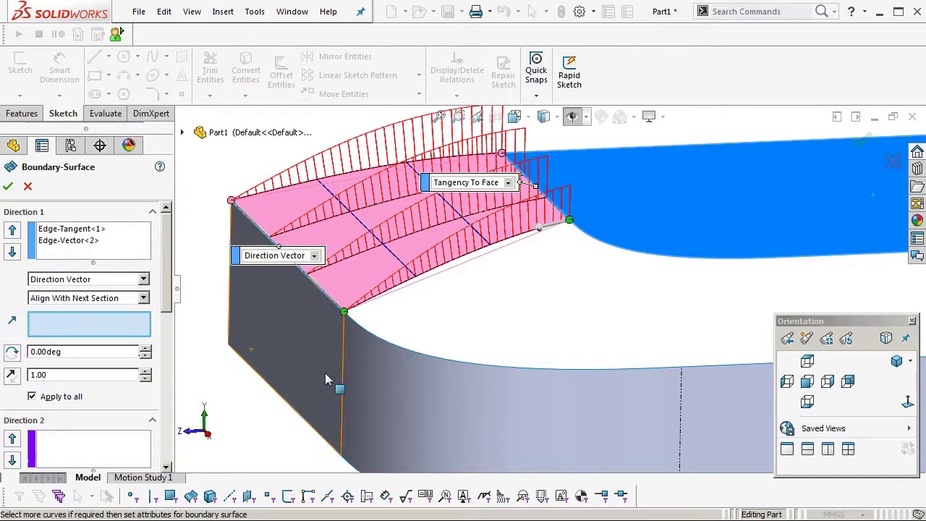
scroll(475, 400, "up", 3)
left_click(428, 321)
scroll(445, 329, "down", 3)
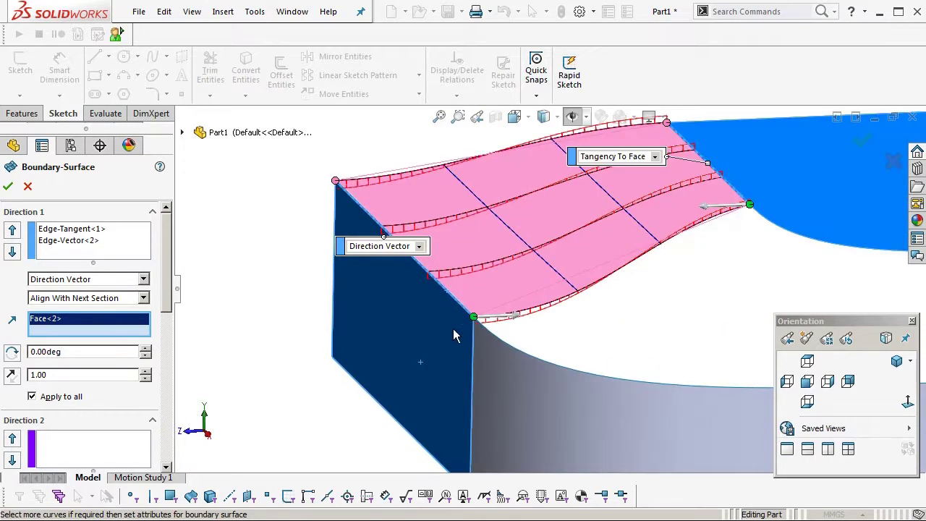
Step: Set the draft angle of the outer edge's direction vector to 15 degrees and inspect the preview's curvature
left_click(146, 349)
left_click(146, 348)
left_click(146, 349)
left_click(146, 358)
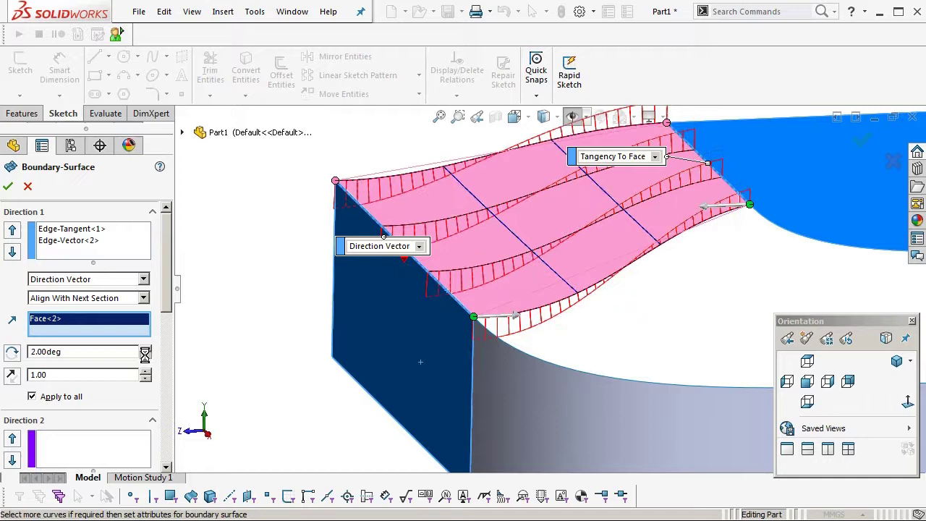
left_click(145, 357)
left_click(145, 358)
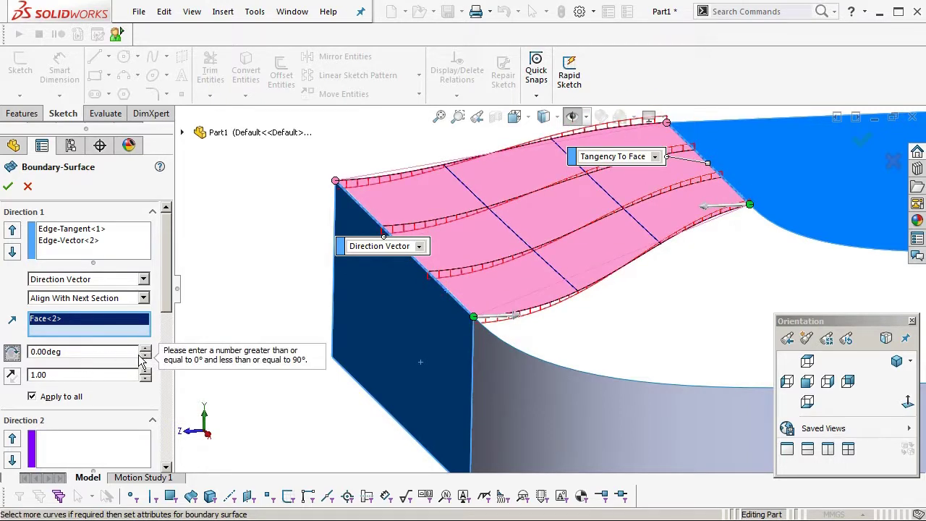
left_click(146, 349)
left_click(145, 349)
left_click(146, 349)
left_click(146, 349)
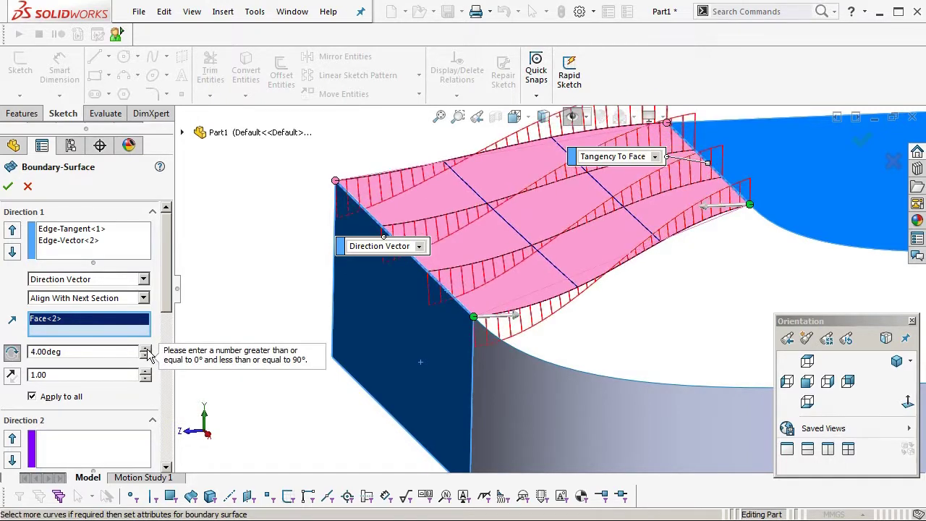
left_click(146, 349)
left_click(146, 349)
left_click(145, 349)
left_click(146, 349)
left_click(146, 349)
left_click(145, 348)
left_click(146, 349)
left_click(146, 349)
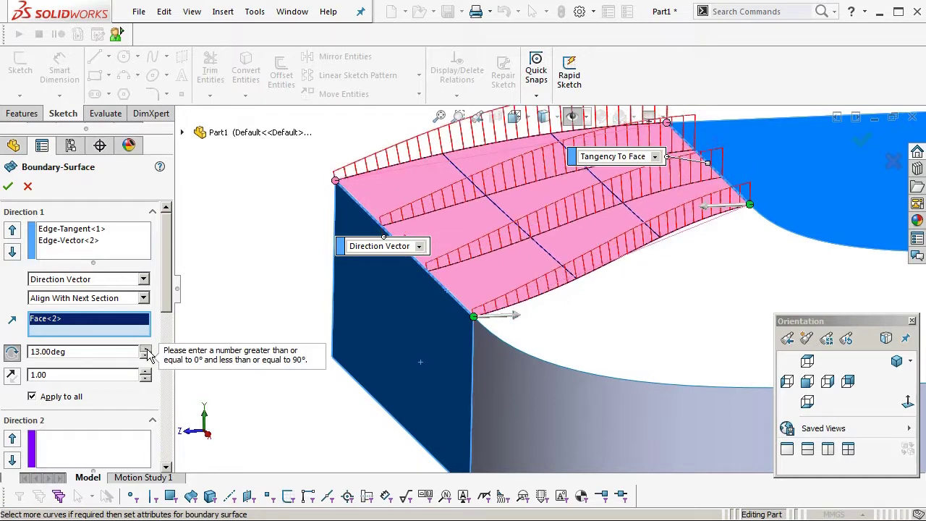
left_click(146, 348)
left_click(145, 349)
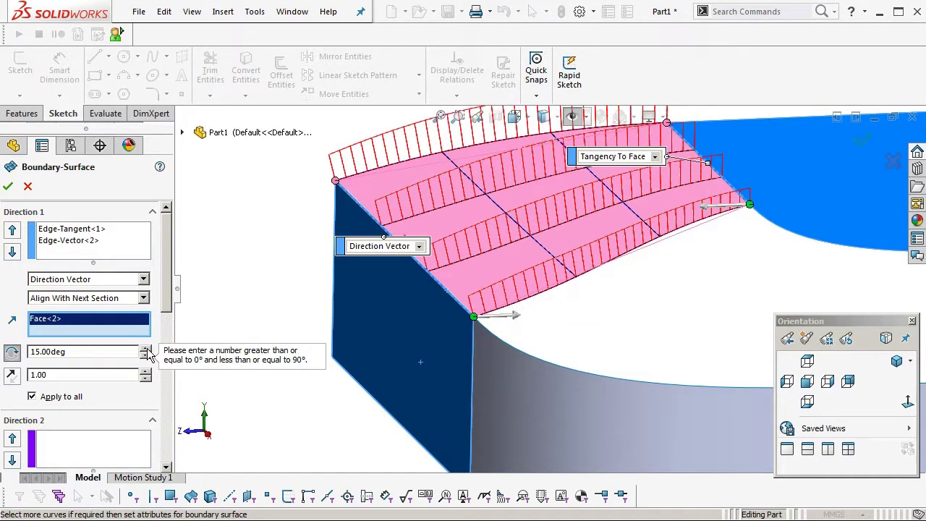
left_click(63, 241)
left_click(61, 230)
left_click(67, 242)
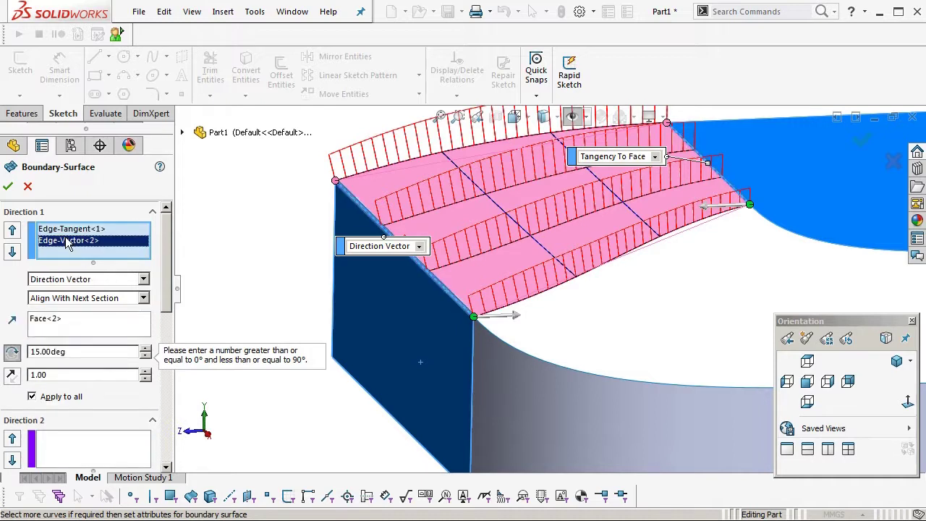
middle_click_drag(558, 297, 362, 254)
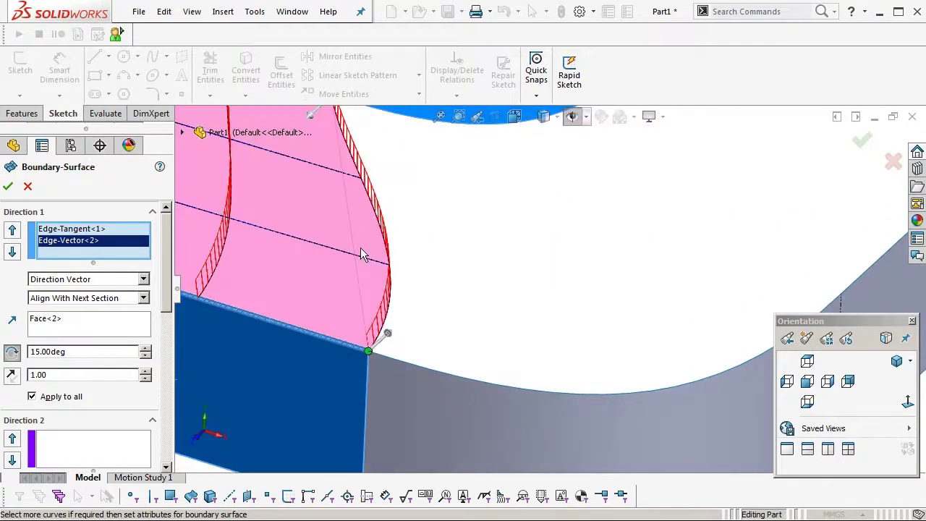
Step: Try Align With Section Normal on the boundary surface's outer edge and restore Align With Next Section
left_click(80, 243)
left_click(80, 244)
left_click(69, 297)
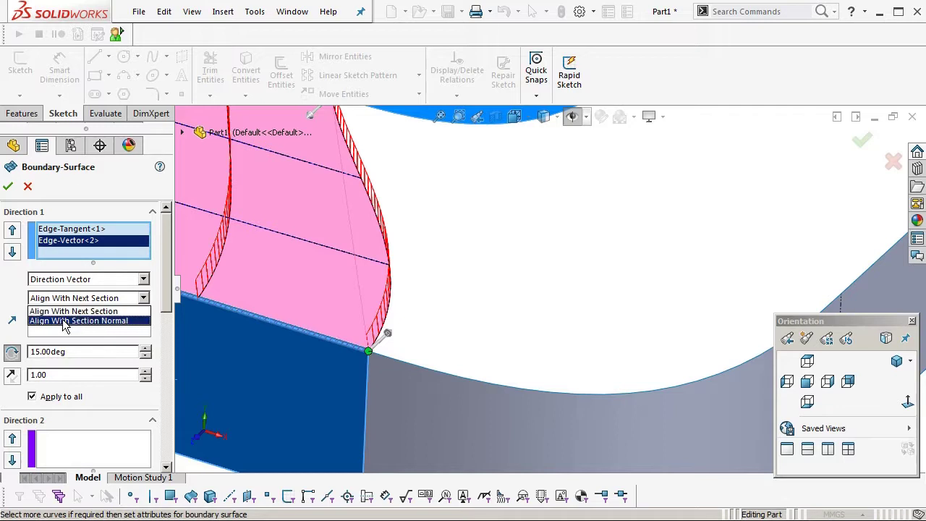
left_click(64, 323)
left_click(60, 298)
left_click(61, 311)
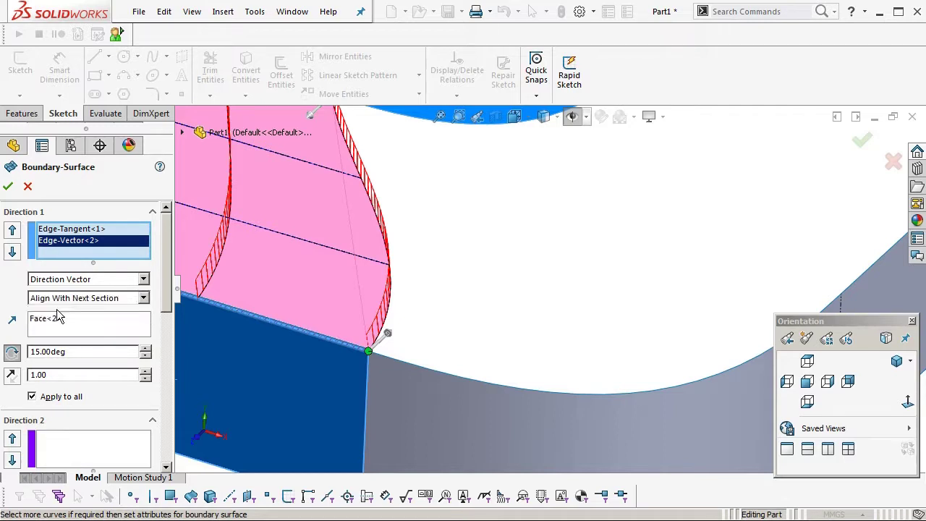
Step: Try Align With Section Normal on the planar top's edge, compare the combs, and restore Align With Next Section
left_click(66, 229)
left_click(62, 283)
left_click(19, 288)
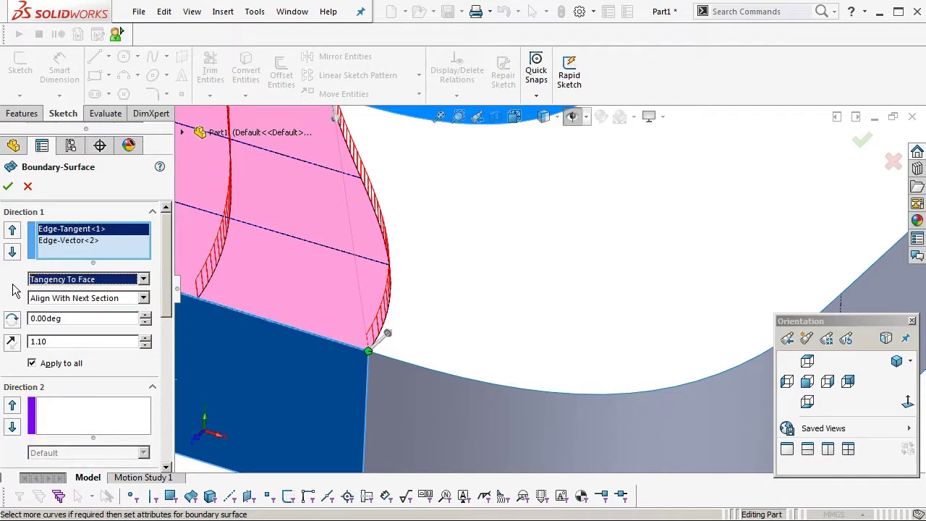
left_click(64, 298)
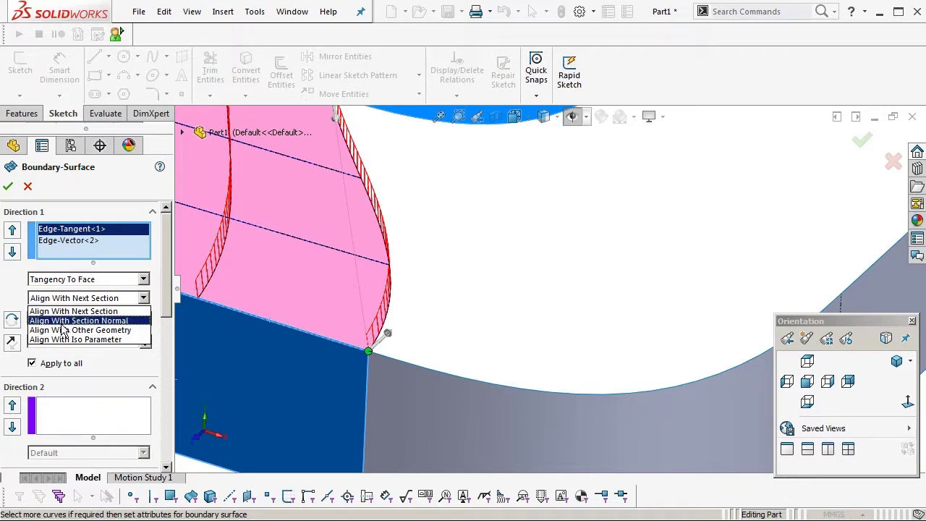
left_click(60, 323)
scroll(474, 295, "up", 2)
scroll(375, 191, "down", 1)
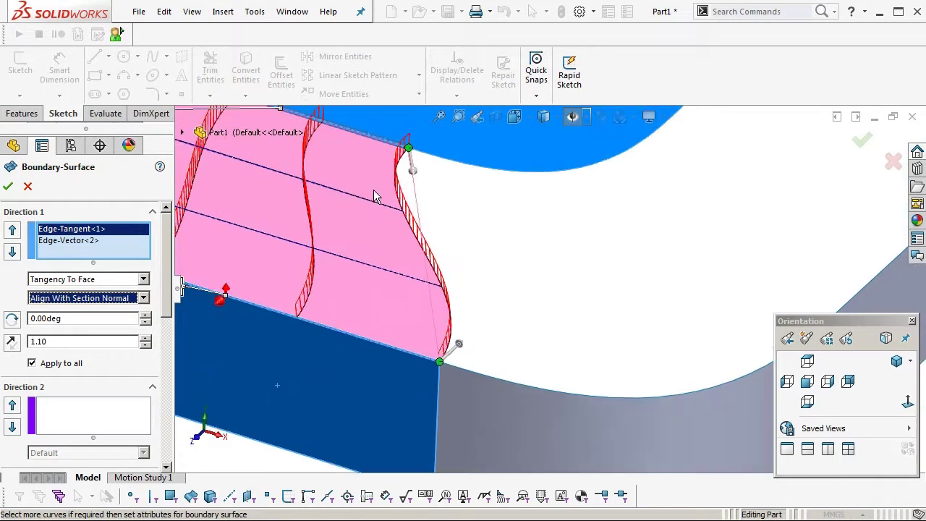
left_click(49, 298)
left_click(50, 313)
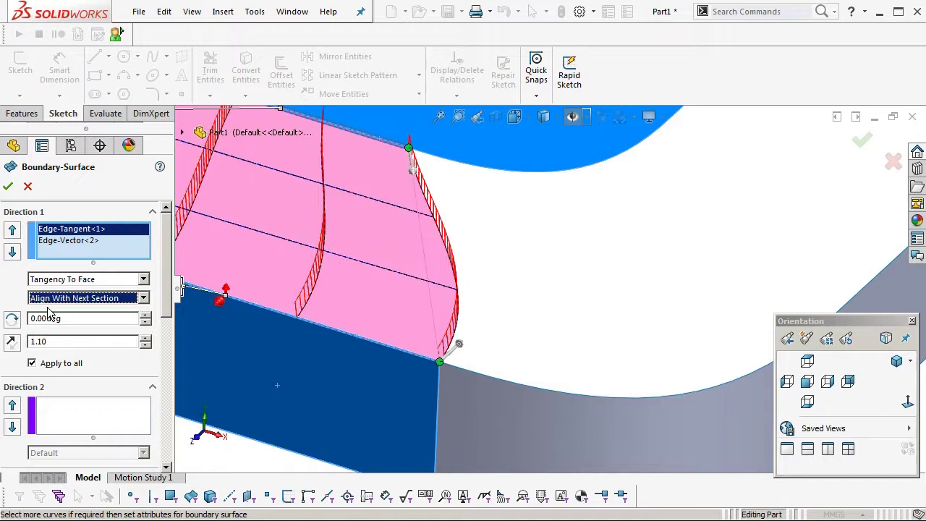
Step: Accept the boundary surface and inspect its curvature shading where it meets the planar top
middle_click_drag(463, 329, 626, 332)
middle_click_drag(458, 297, 400, 270)
key("Return")
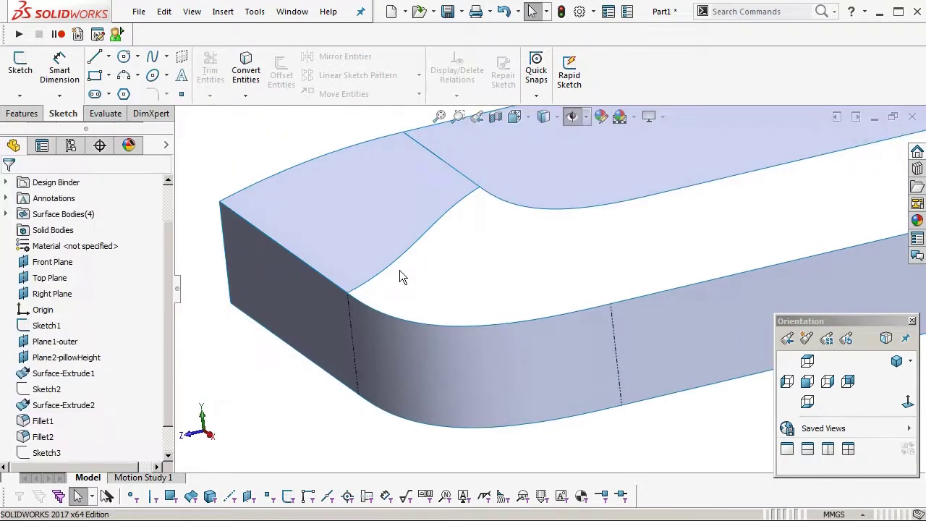
middle_click_drag(522, 282, 544, 295)
key("c")
scroll(544, 295, "down", 2)
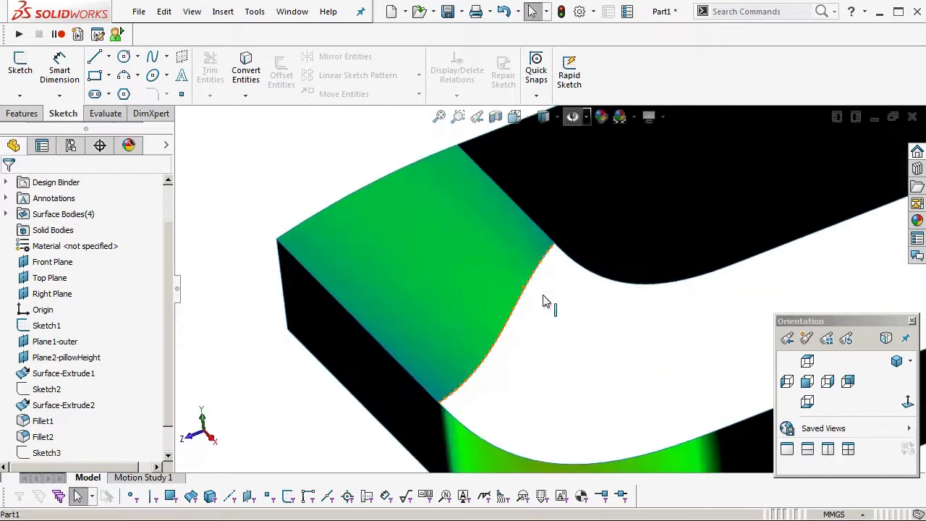
key("c")
Step: Change the boundary surface's constraint at the planar top's edge to Curvature To Face and inspect the curvature shading
middle_click_drag(572, 330, 531, 316)
left_click(521, 229)
left_click(495, 155)
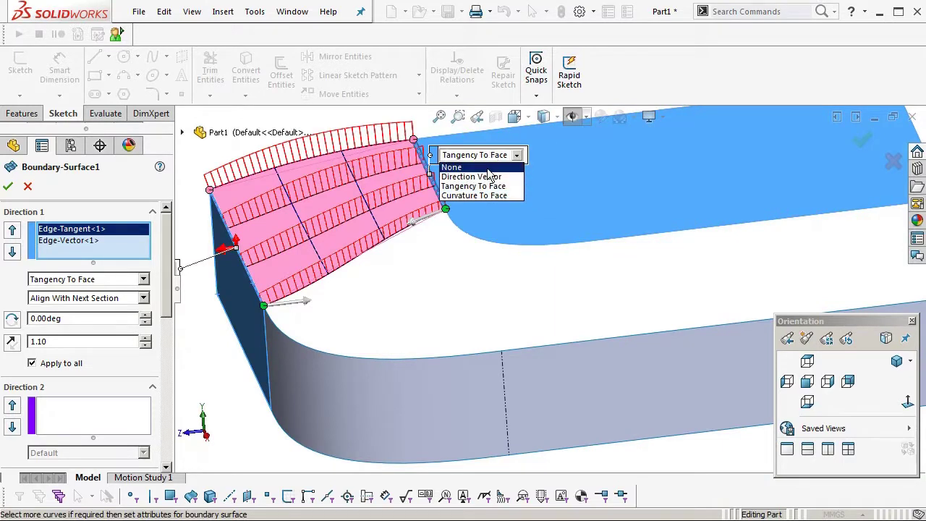
left_click(483, 197)
middle_click_drag(484, 218, 531, 221)
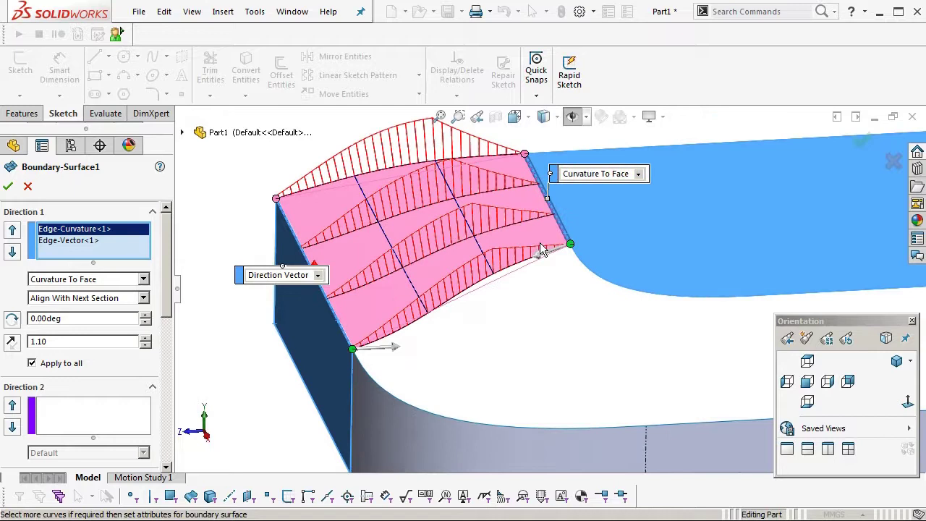
key("Return")
right_click_drag(529, 345, 526, 319)
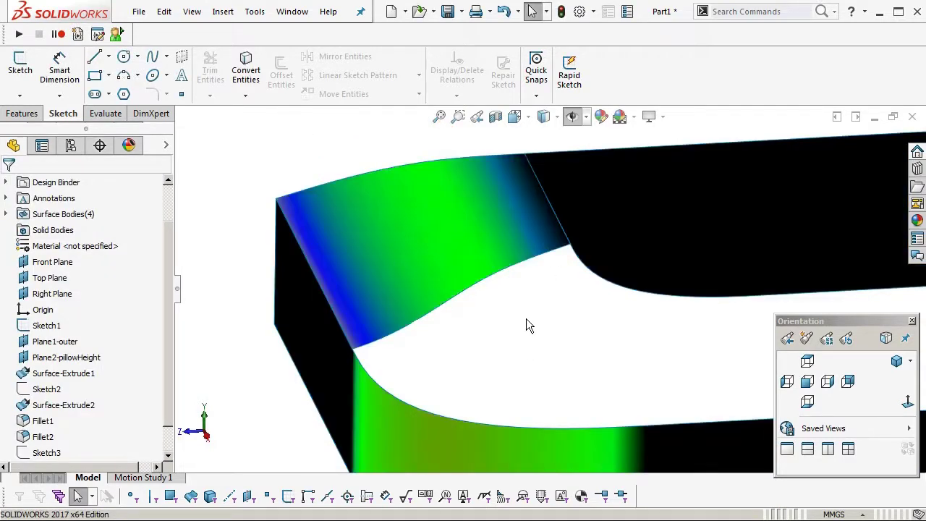
middle_click_drag(526, 323, 434, 221)
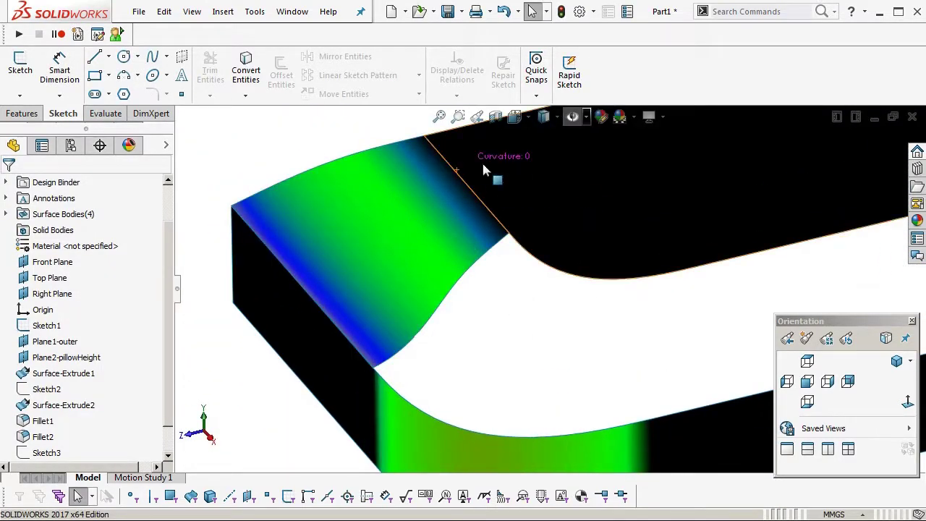
right_click_drag(532, 372, 522, 355)
Step: Delete the boundary surface between the planar top and the outer surface
key("Return")
middle_click_drag(450, 290, 546, 464)
scroll(541, 380, "up", 3)
middle_click_drag(541, 380, 465, 402)
right_click_drag(465, 402, 455, 384)
scroll(470, 305, "down", 3)
middle_click_drag(503, 301, 467, 318)
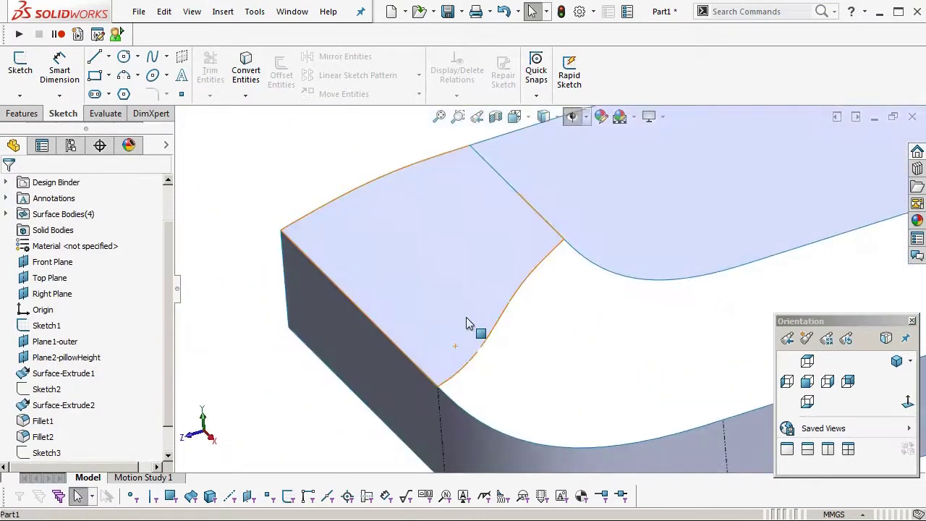
left_click(474, 250)
key("Delete")
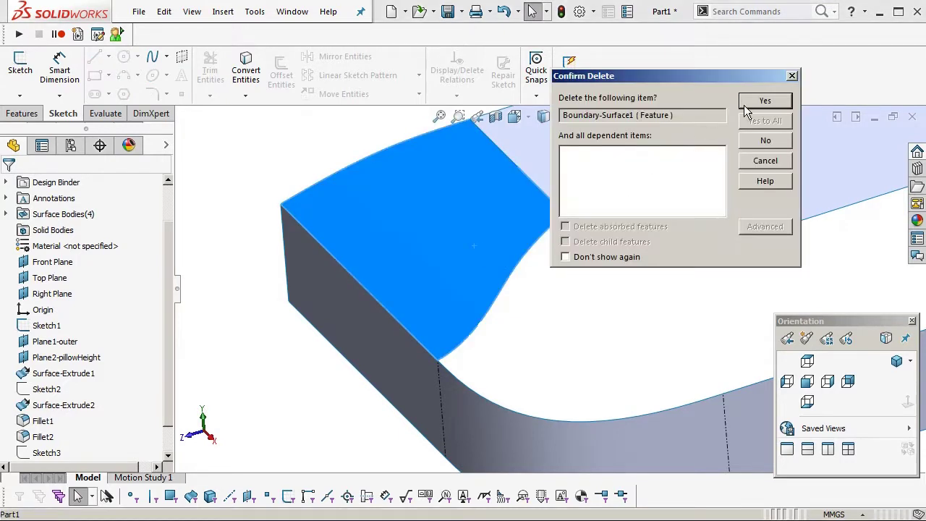
left_click(745, 105)
Step: Define a 10 mm Tapered to Vector ruled surface along the flat outer face's upper edge, using the Top Plane as reference
middle_click_drag(642, 234, 466, 347)
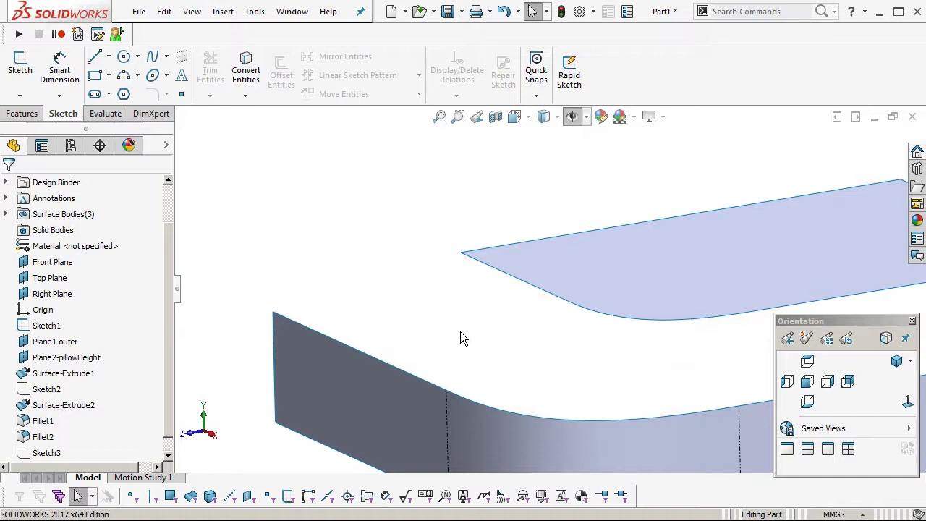
key("r")
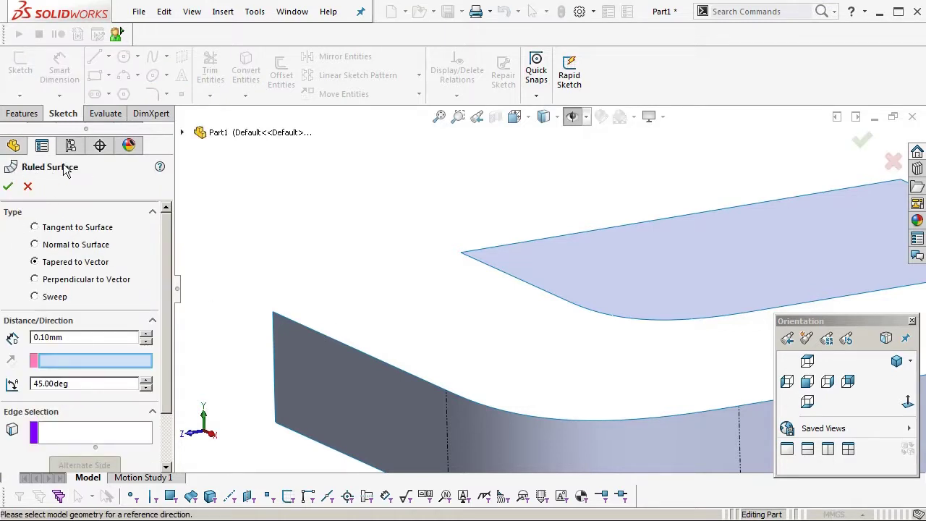
scroll(167, 285, "down", 1)
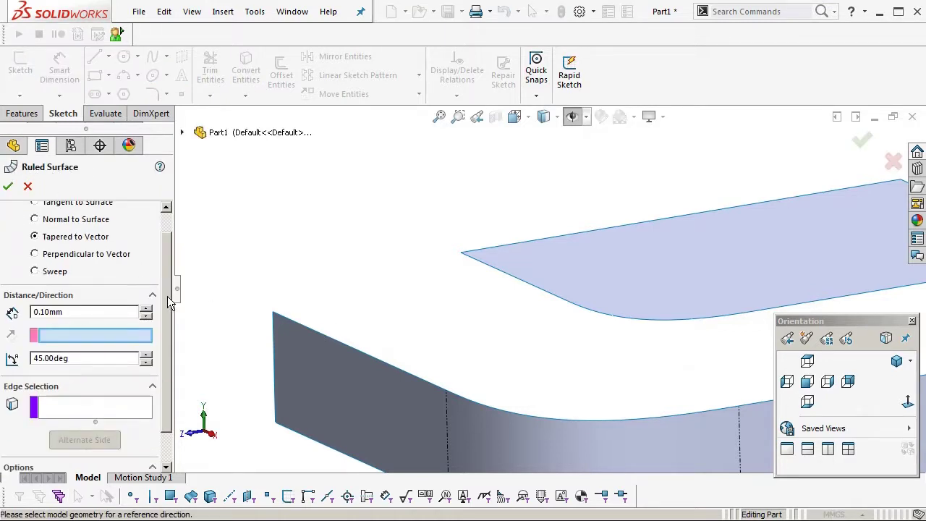
scroll(162, 269, "up", 1)
middle_click_drag(354, 267, 328, 278, "ctrl")
scroll(371, 283, "up", 3)
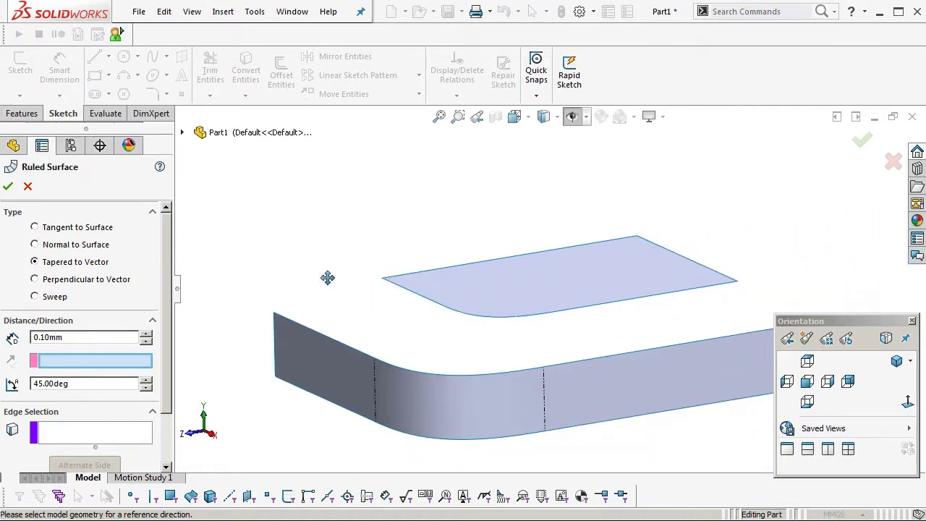
left_click(184, 134)
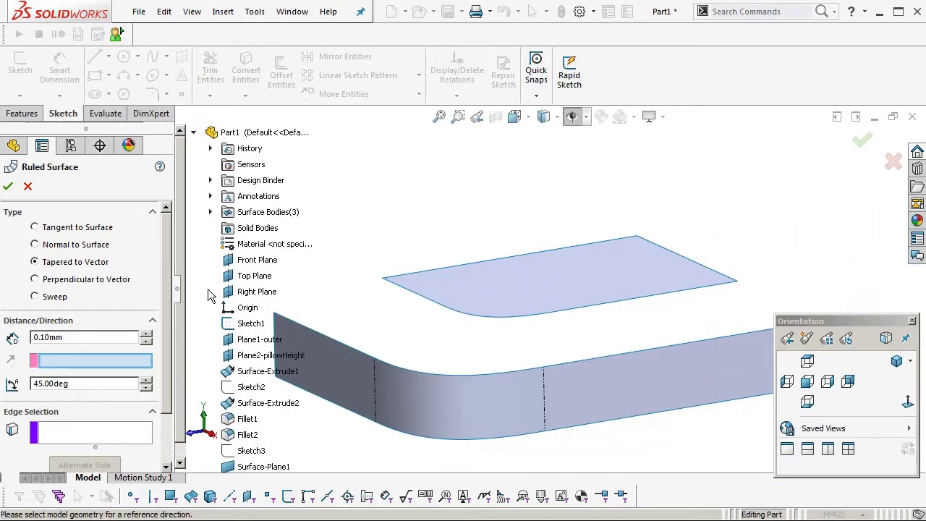
left_click(236, 281)
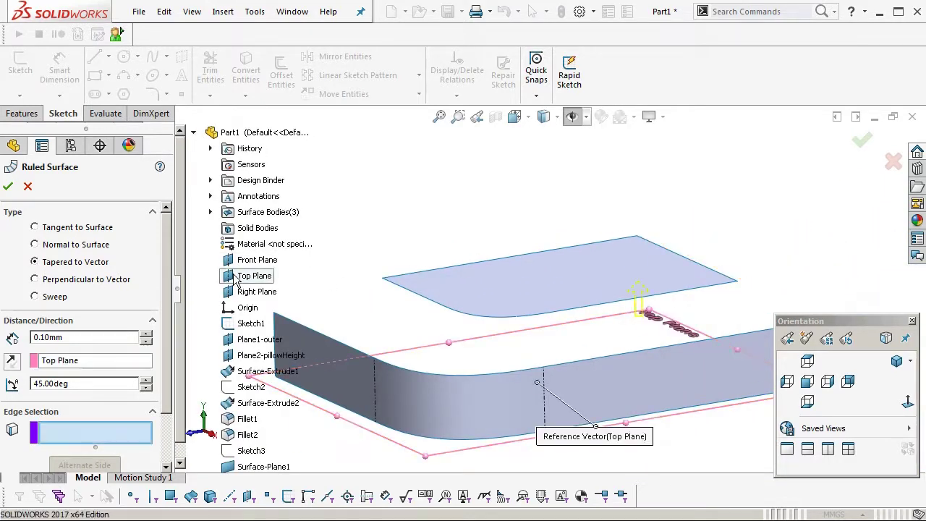
left_click(314, 335)
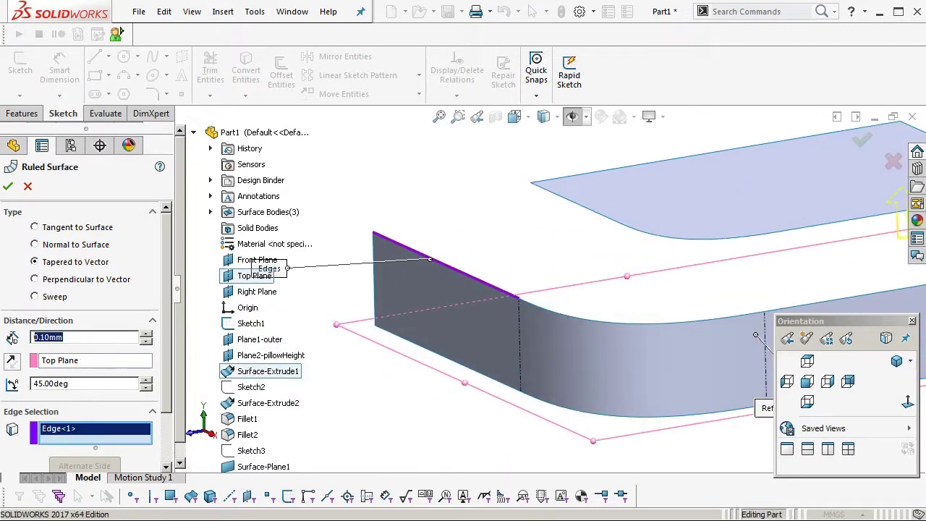
type("10")
key("Return")
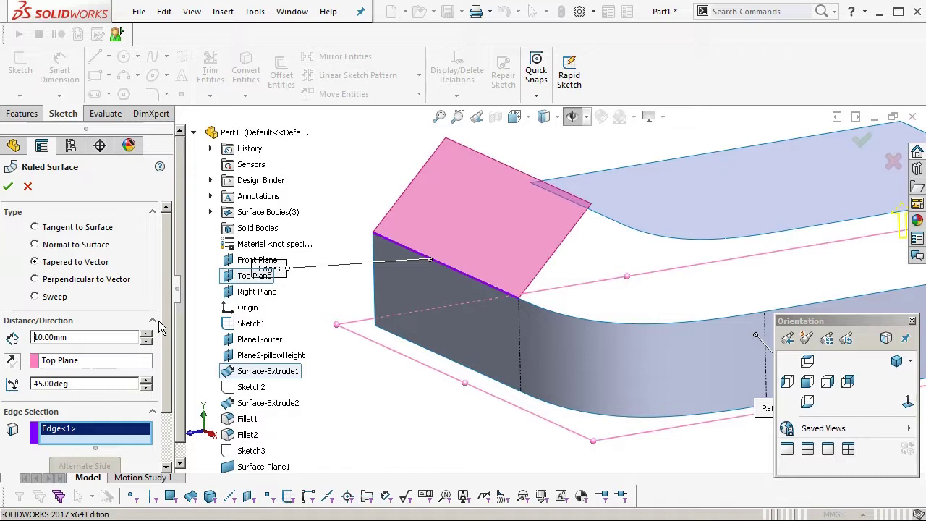
Step: Flip the ruled surface outward and downward from the outer face and set its angle to 10 degrees
scroll(160, 327, "down", 3)
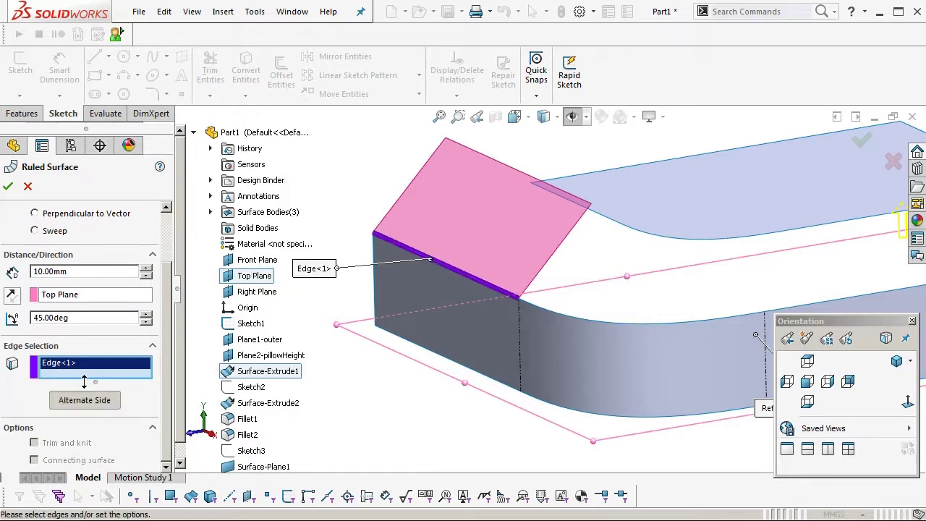
left_click(90, 404)
left_click(12, 299)
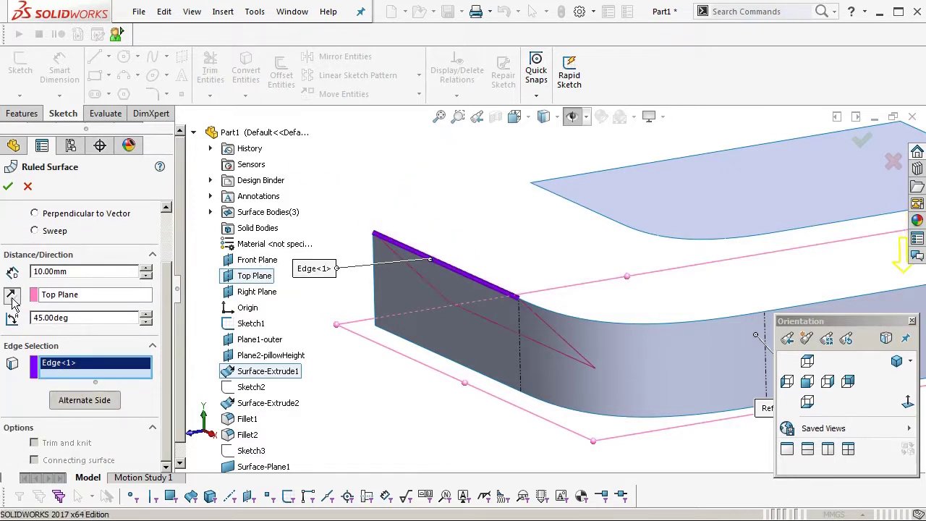
left_click(77, 406)
middle_click_drag(596, 286, 574, 245)
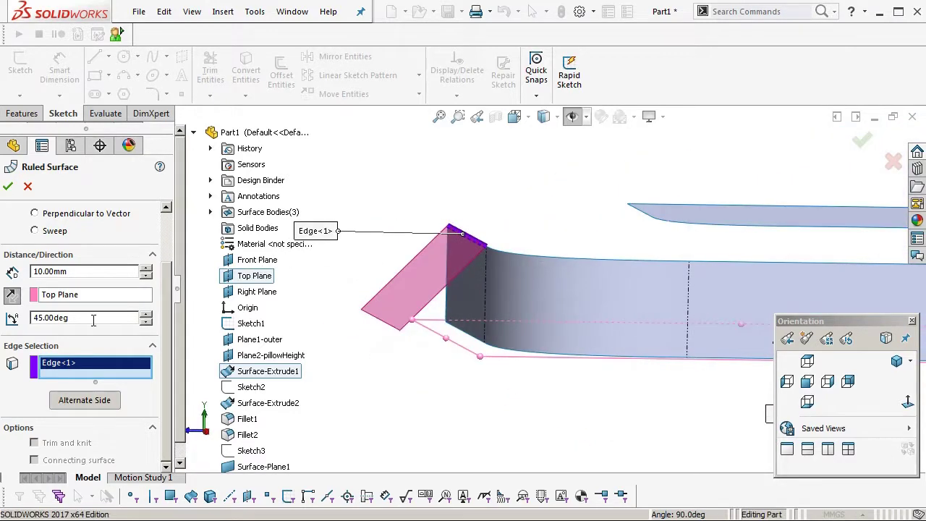
key("Return")
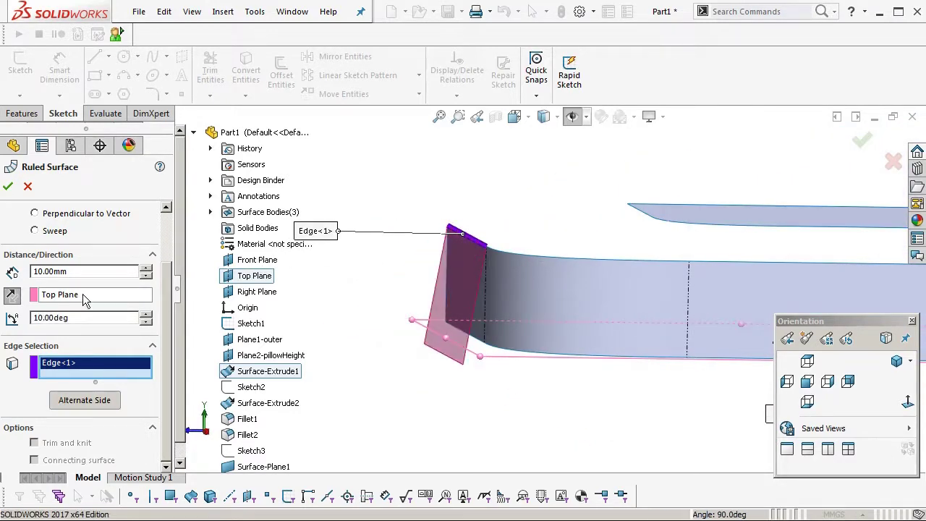
Step: Replace the ruled surface's reference vector with the Front Plane and flip its direction and side so it slopes outward and down
left_click(76, 297)
key("ctrl+7")
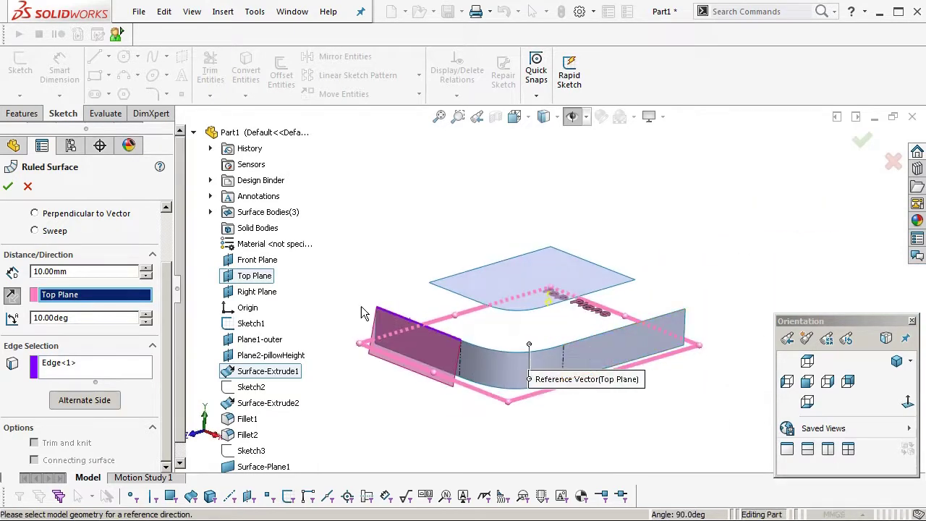
left_click(244, 264)
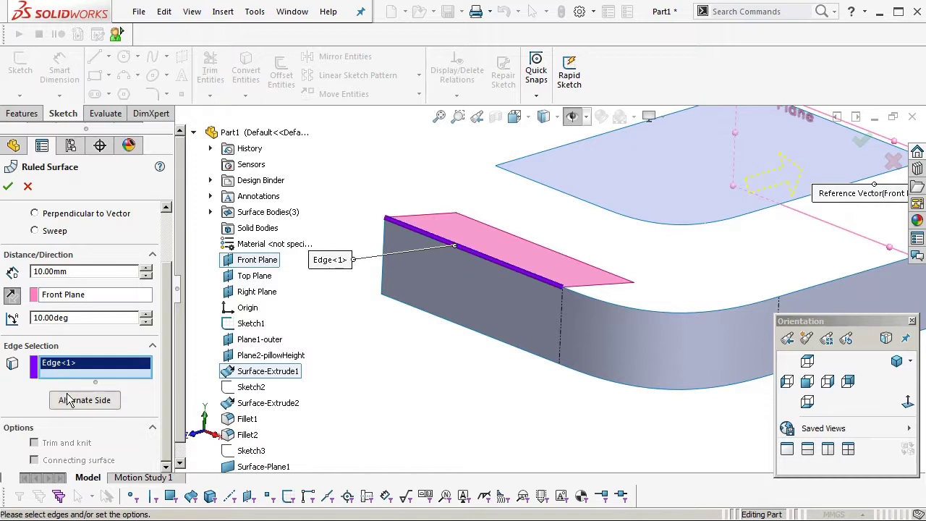
left_click(71, 404)
left_click(69, 399)
left_click(14, 297)
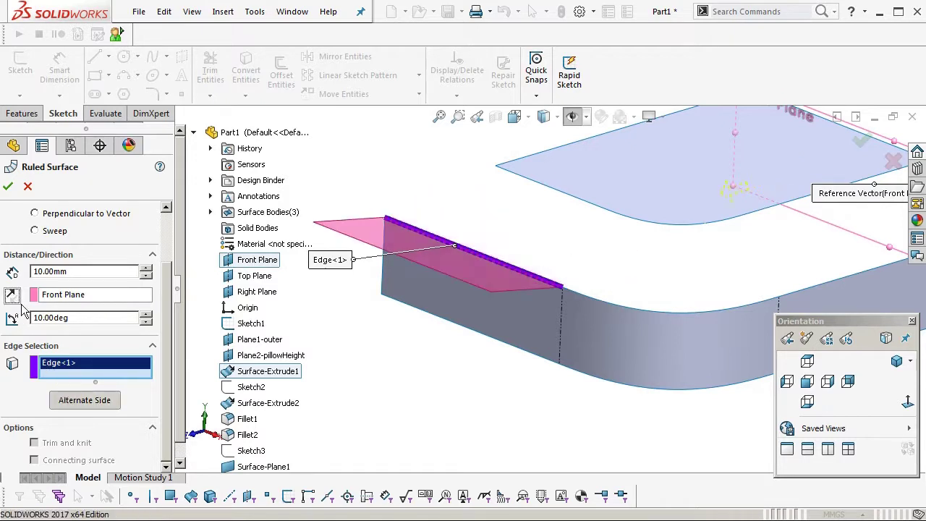
left_click(80, 400)
Step: Try a 15-degree angle for the ruled surface, steepen it slightly more, and accept the surface
middle_click_drag(494, 273, 461, 226)
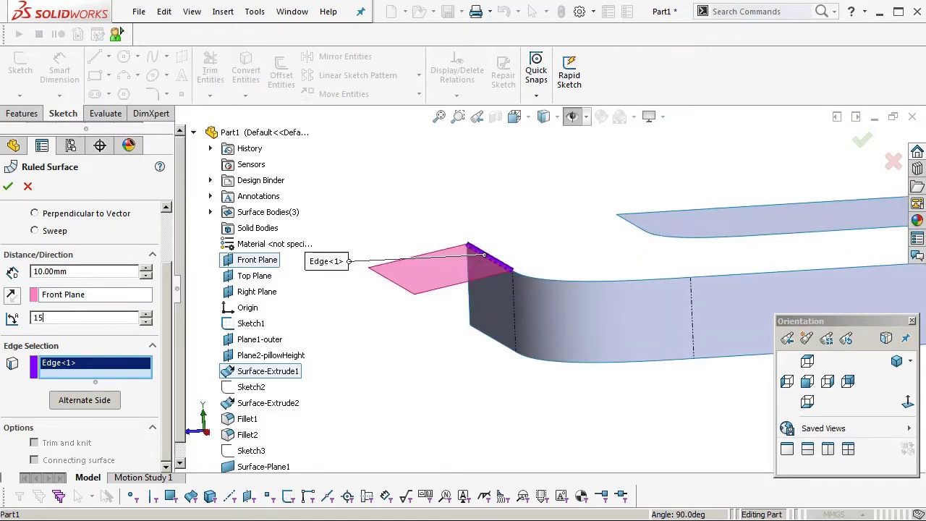
key("Return")
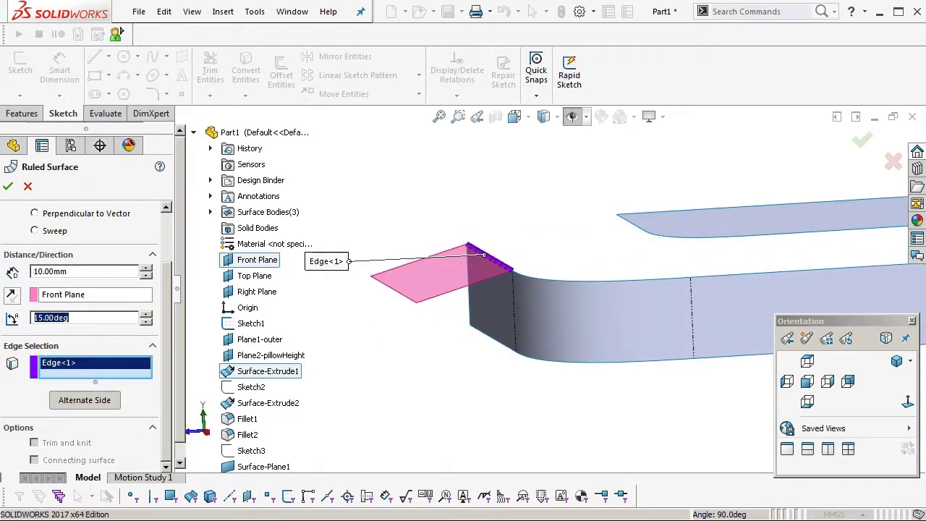
key("Return")
key("Return")
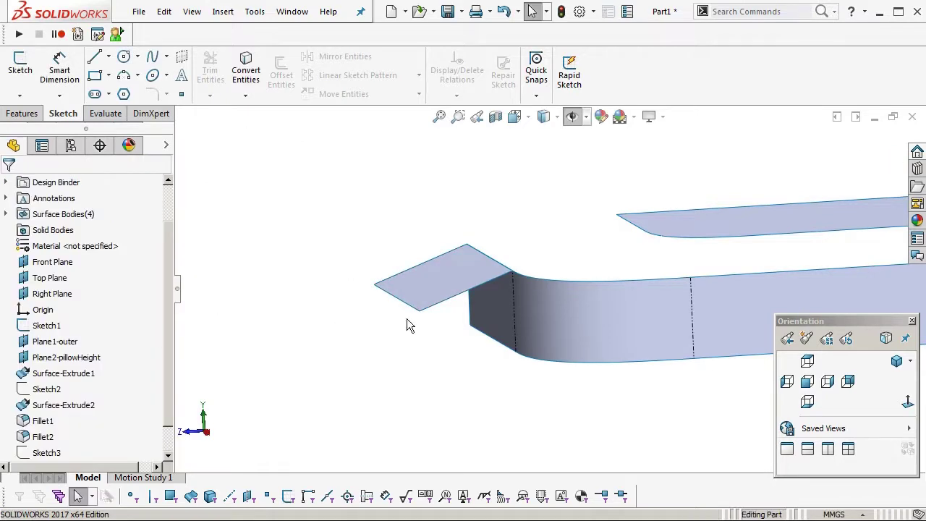
Step: Hide the filleted outer surface and start a new boundary surface
middle_click_drag(407, 325, 475, 433)
left_click(454, 408)
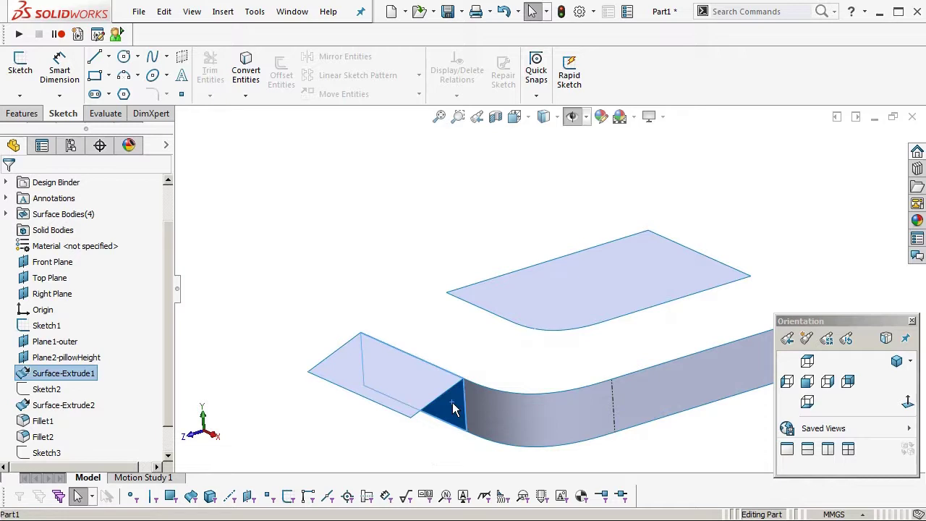
left_click(544, 365)
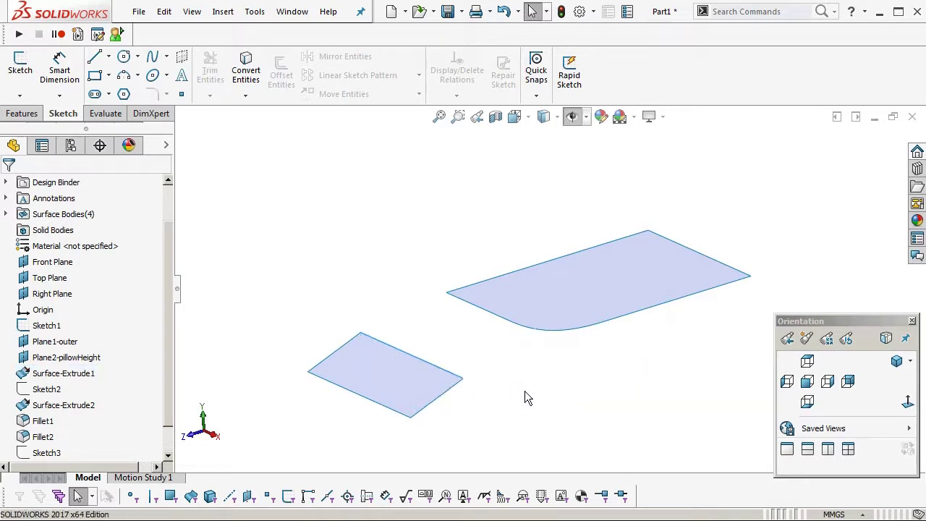
middle_click_drag(525, 397, 516, 403)
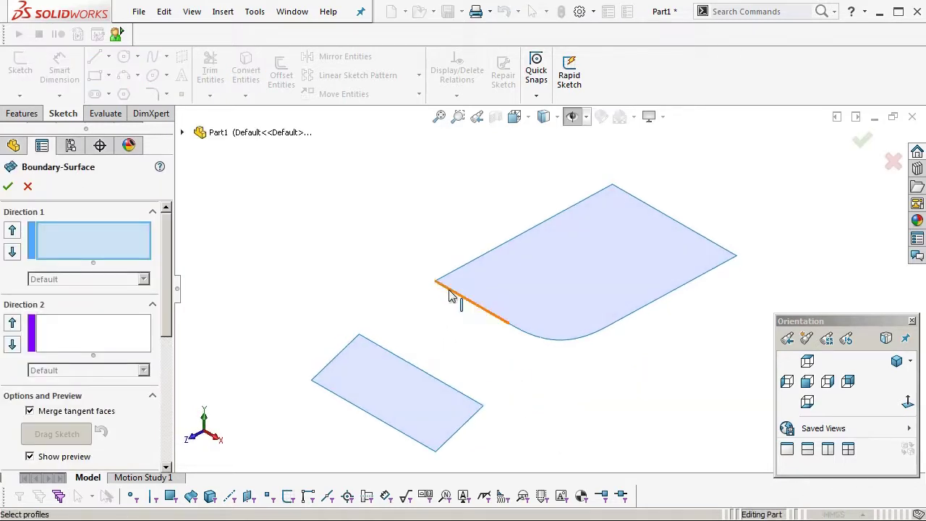
Step: Select the planar top's short straight edge and the ruled surface's facing edge as the Direction 1 curves
left_click(442, 285)
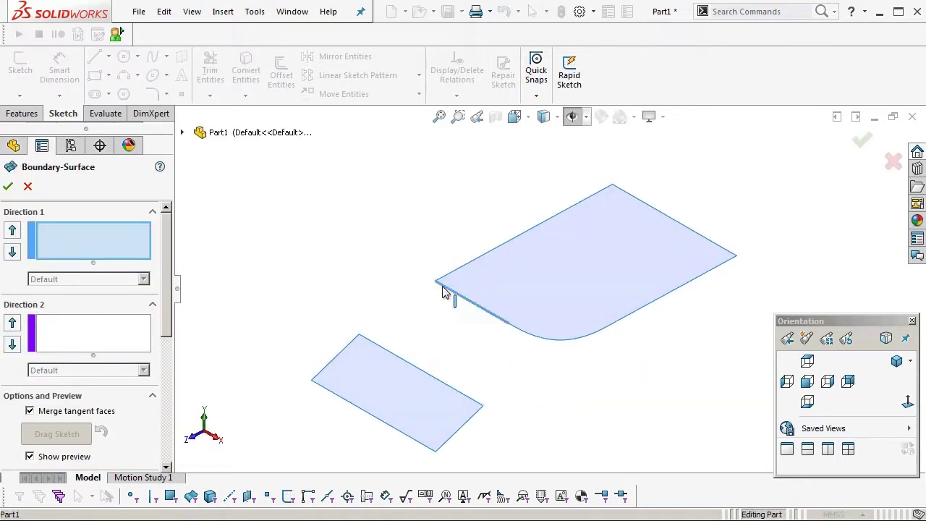
left_click(386, 353)
scroll(434, 352, "down", 3)
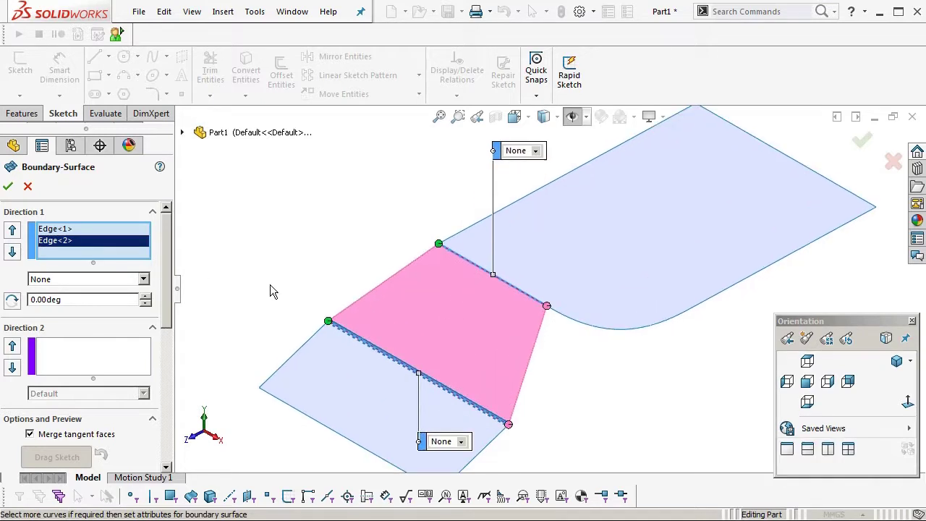
Step: Set the planar top's edge to Curvature To Face and the ruled surface's edge to Tangency To Face
left_click(45, 229)
left_click(43, 279)
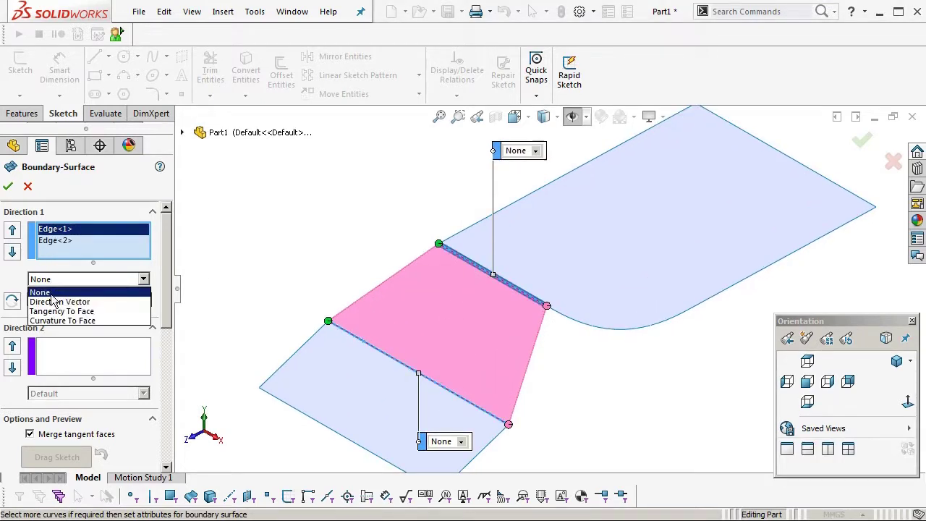
left_click(58, 322)
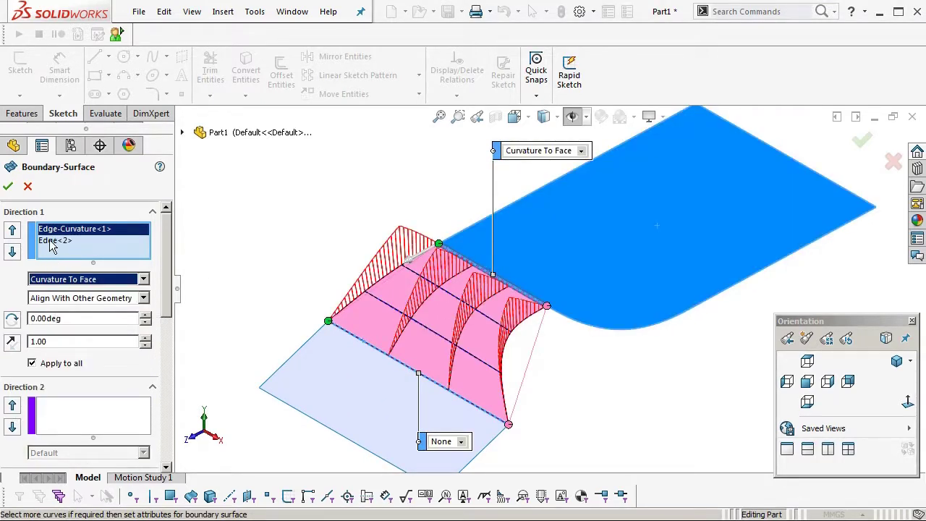
left_click(51, 241)
left_click(47, 279)
left_click(54, 316)
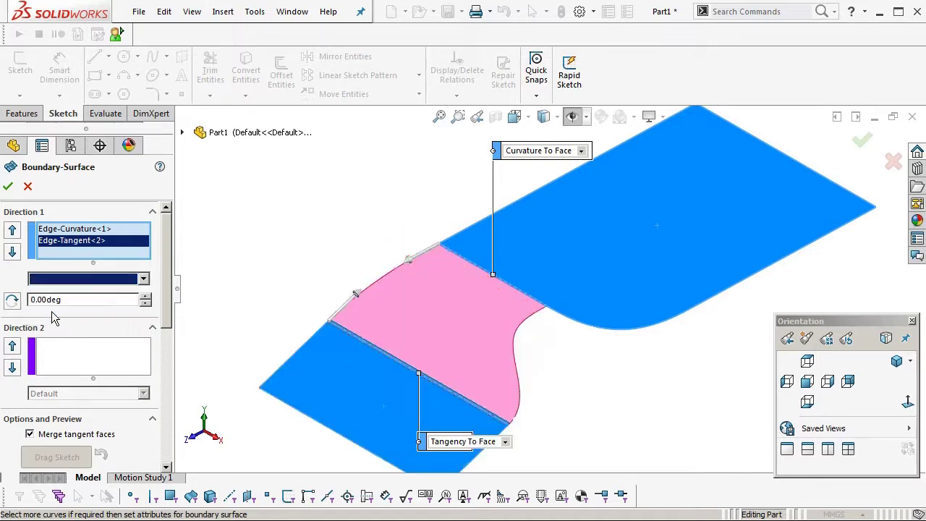
Step: Set the alignment of both Direction 1 edges to Align With Next Section
left_click(67, 230)
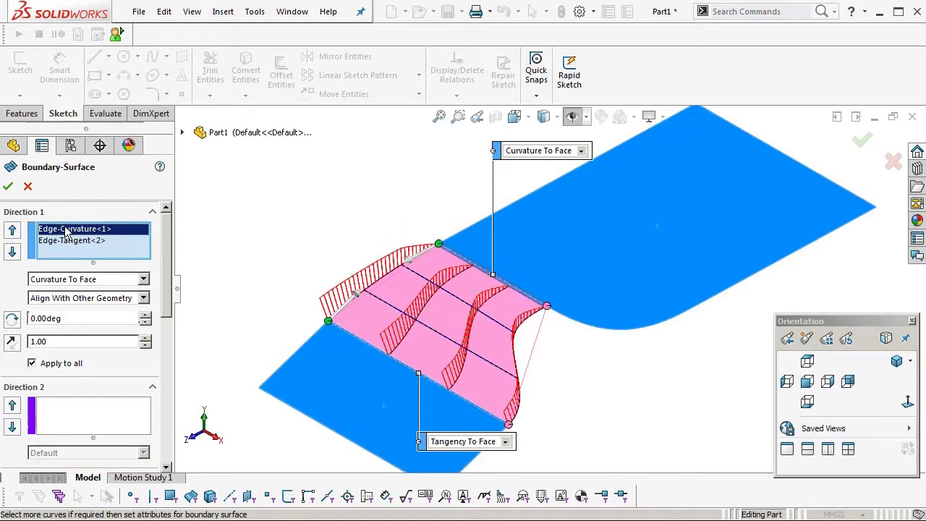
left_click(52, 301)
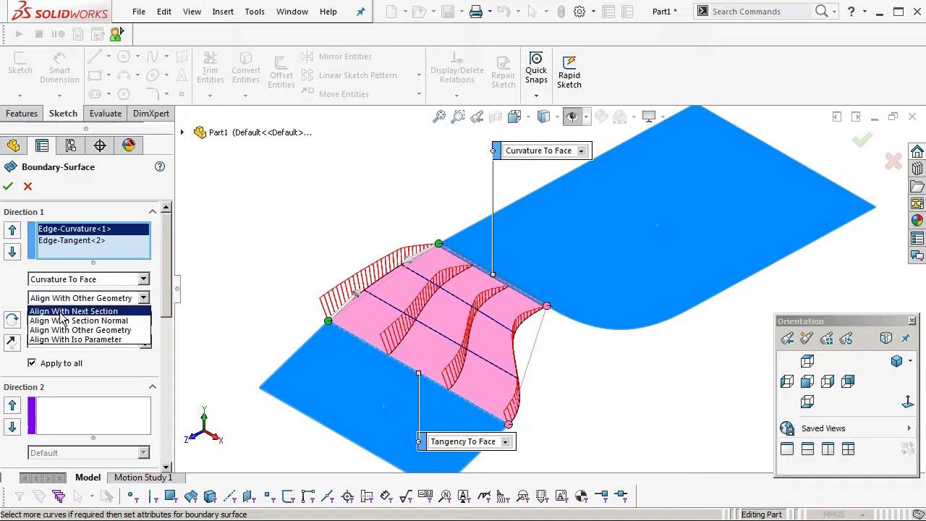
left_click(62, 318)
left_click(68, 241)
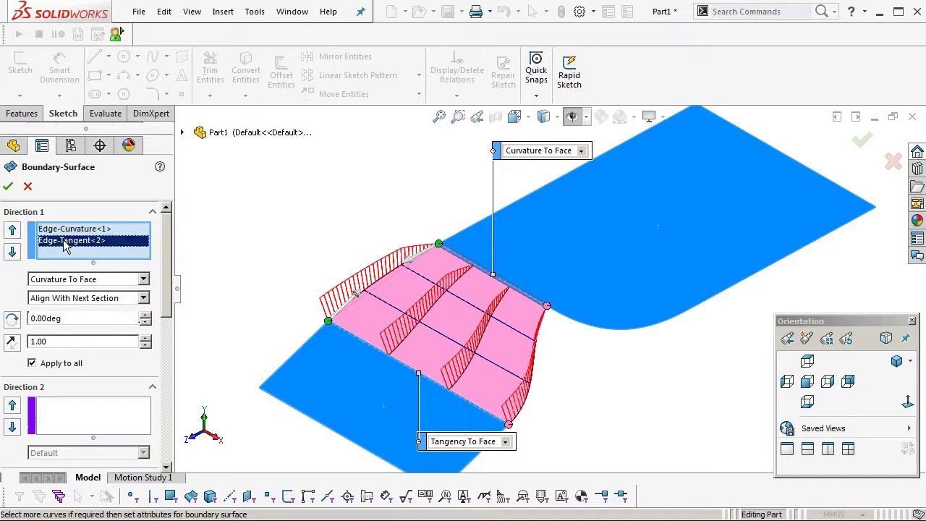
left_click(64, 281)
left_click(19, 291)
left_click(37, 302)
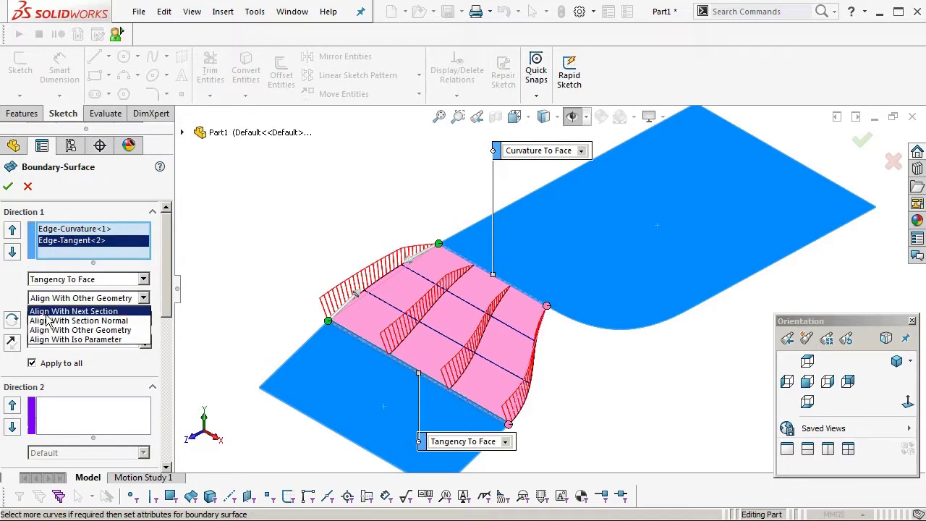
left_click(46, 313)
Step: Try Align With Section Normal on the ruled surface's edge, return it to Align With Next Section, and accept the boundary surface
middle_click_drag(596, 349, 565, 341)
scroll(557, 329, "down", 5)
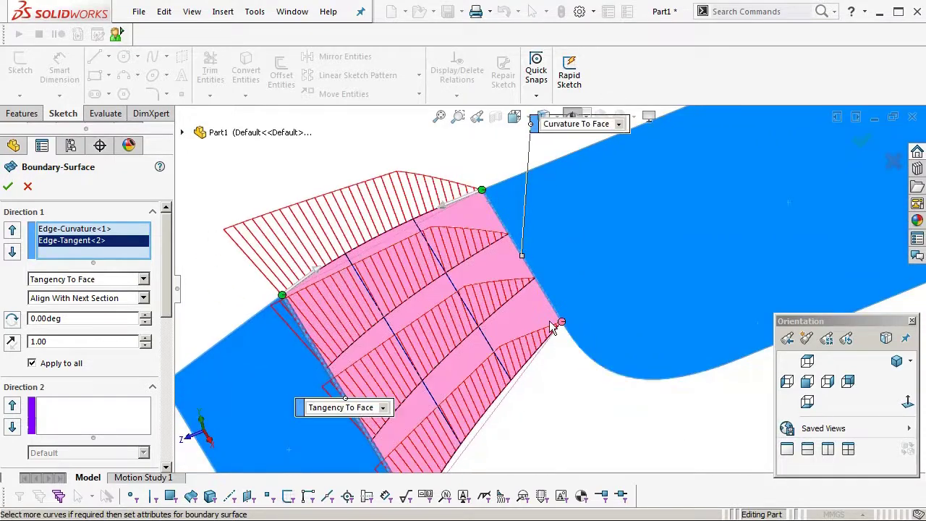
middle_click_drag(500, 349, 553, 255, "ctrl")
left_click(53, 298)
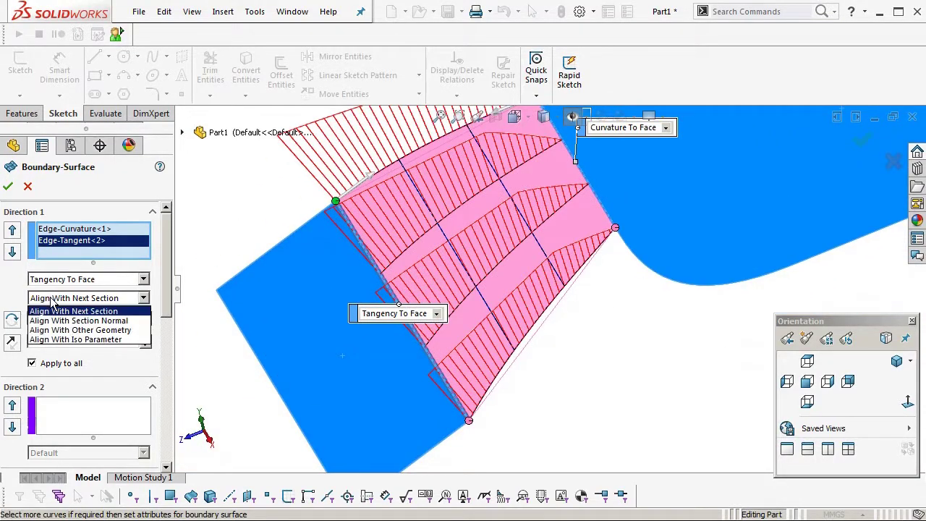
left_click(53, 323)
middle_click_drag(232, 368, 566, 287)
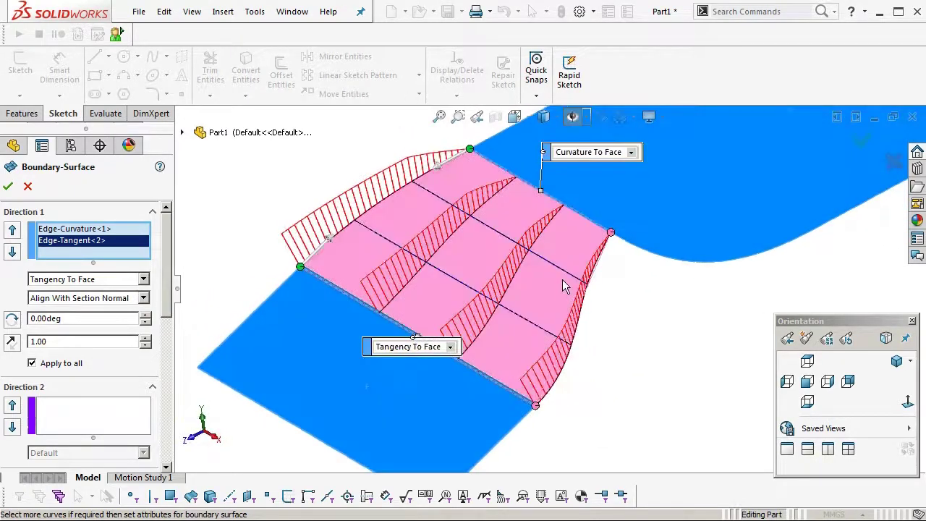
left_click(43, 298)
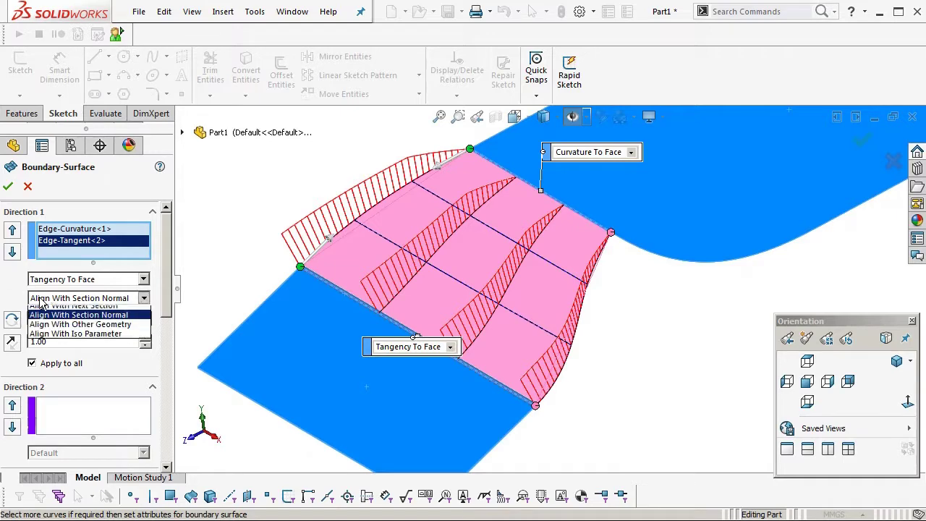
left_click(44, 319)
middle_click_drag(449, 268, 361, 342)
key("Return")
Step: Try a 15-degree angle for the ruled surface, rebuild, and display the surfaces in curvature colors
left_click(397, 324)
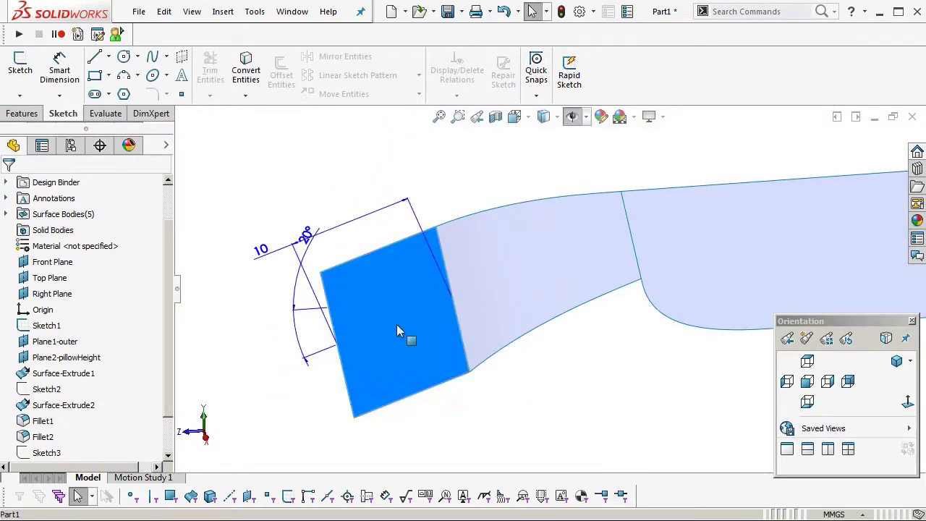
double_click(306, 238)
type("15")
key("Return")
left_click(602, 380)
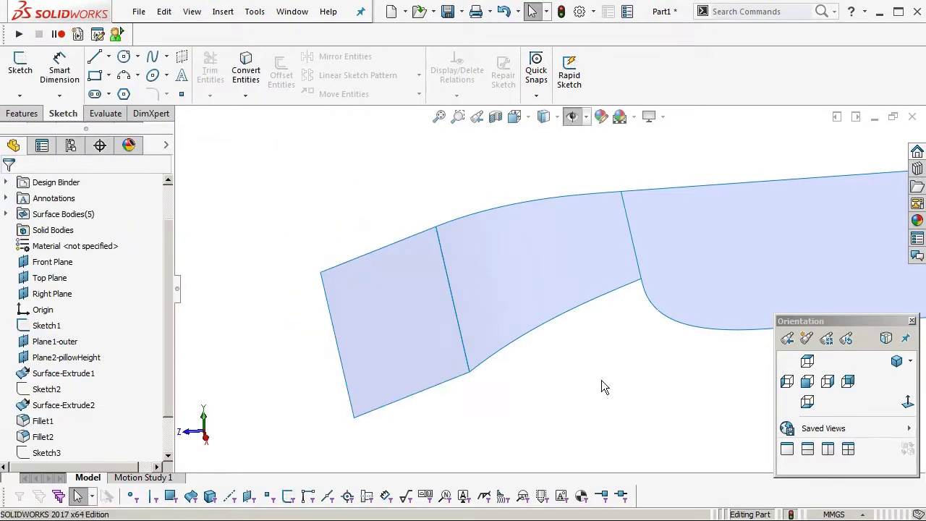
key("ctrl+b")
mouse_move(534, 310)
middle_mouse_down()
mouse_move(522, 244)
mouse_move(531, 246)
mouse_move(557, 335)
mouse_move(469, 384)
middle_mouse_up()
Step: Try a 25-degree angle for the ruled surface and examine the boundary surface's curvature coloring
double_click(378, 337)
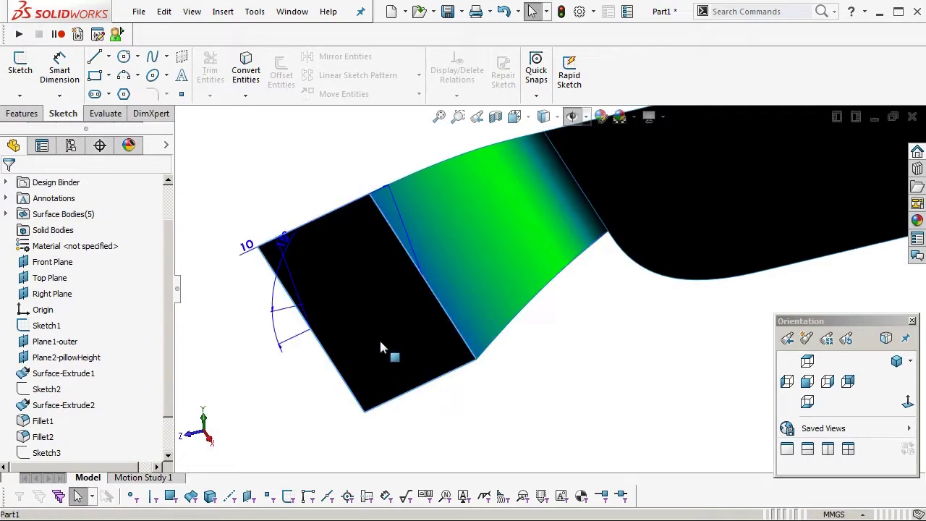
double_click(285, 250)
type("20")
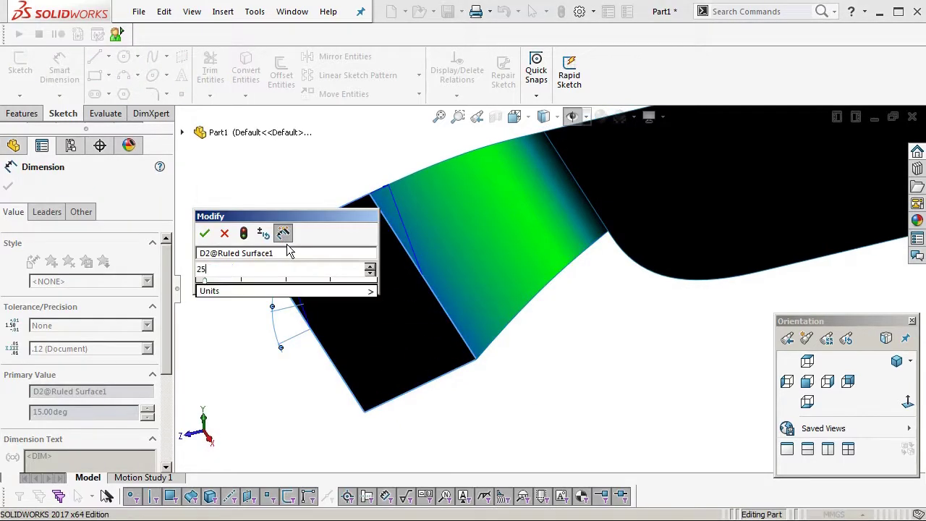
key("Return")
left_click(595, 388)
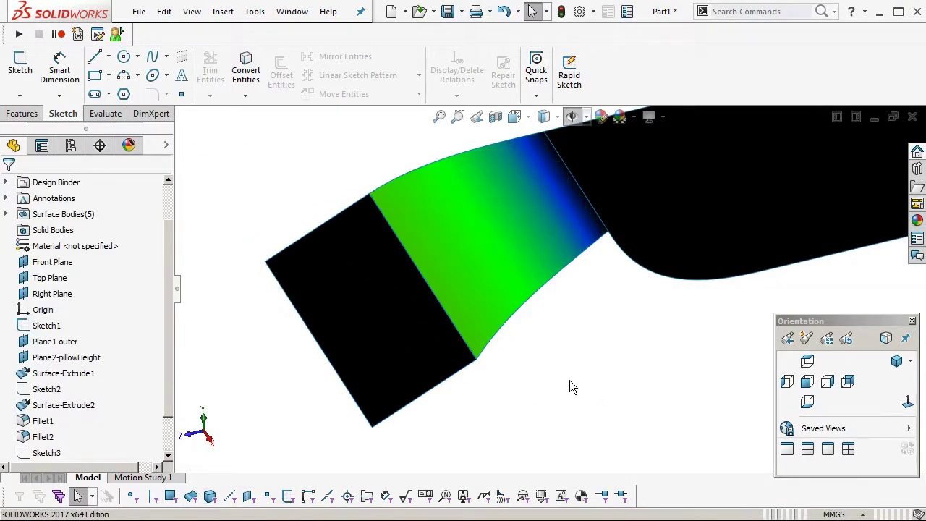
middle_click_drag(569, 381, 567, 348)
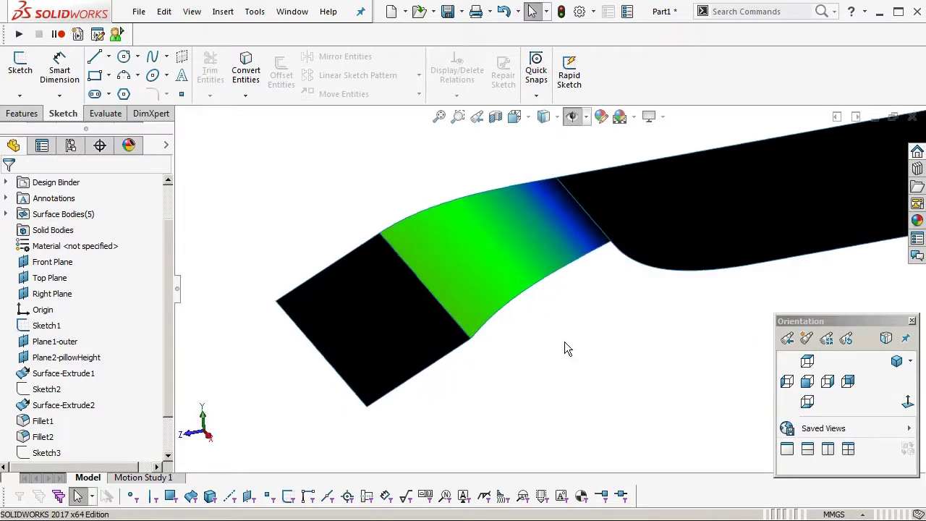
Step: Open the boundary surface for editing, examine its curvature combs from the side, and exit without changes
left_click(525, 264)
left_click(562, 207)
middle_click_drag(541, 310, 598, 255)
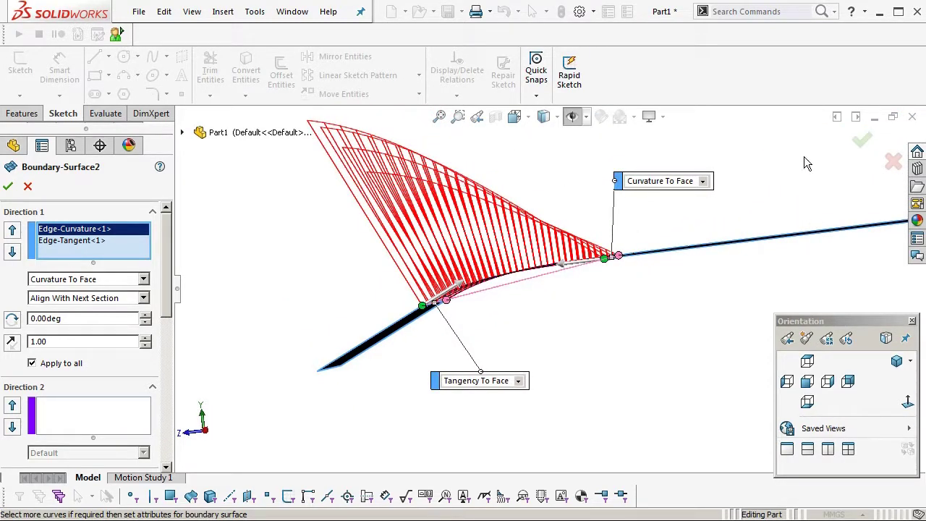
left_click(894, 162)
Step: Return the ruled surface's angle to 15 degrees, rebuild, and examine the curvature coloring of the boundary surface
middle_click_drag(661, 372, 424, 331)
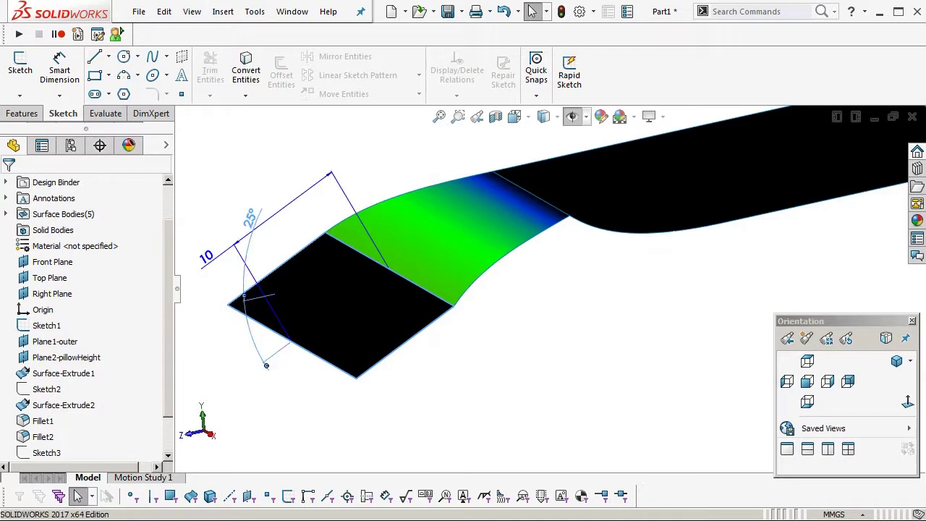
double_click(251, 220)
type("15")
key("Return")
left_click(575, 348)
key("ctrl+b")
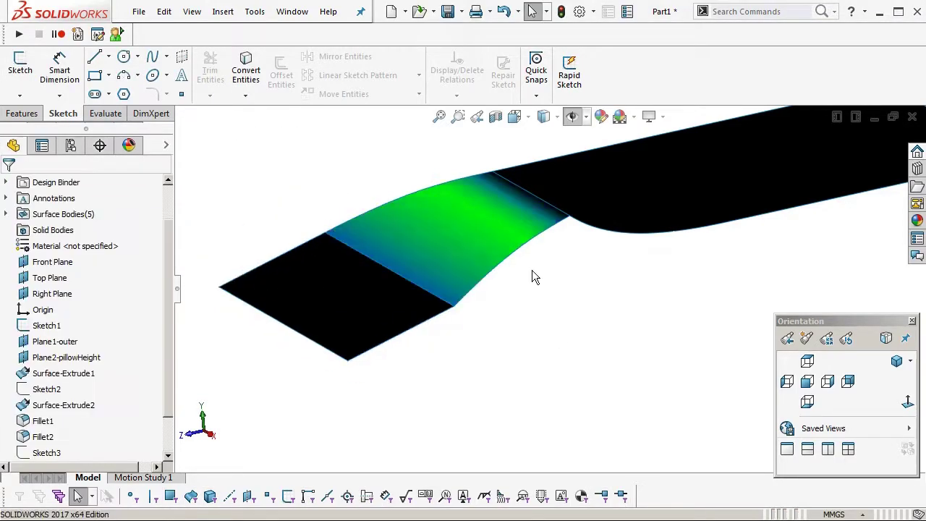
middle_click_drag(532, 270, 535, 282)
Step: Turn off the curvature coloring and apply persistent surface curvature combs to the boundary surface's face
key("c")
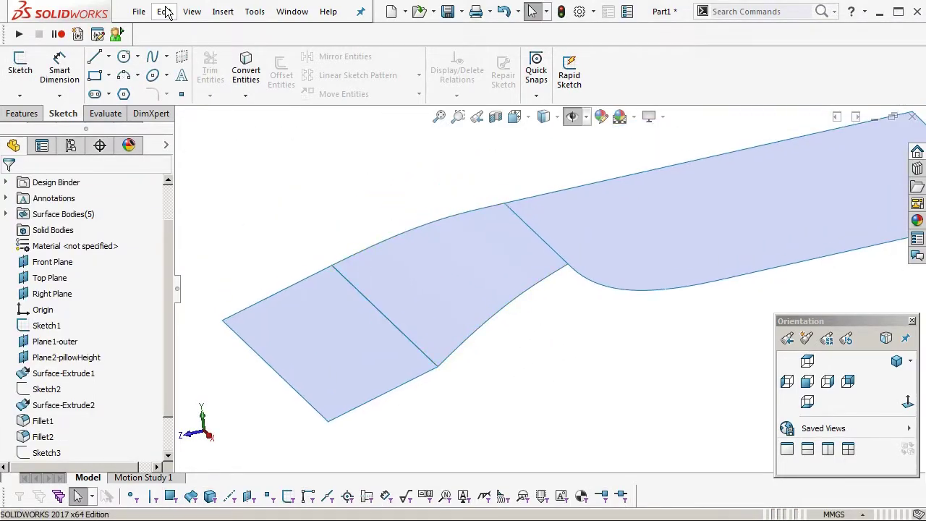
left_click(192, 12)
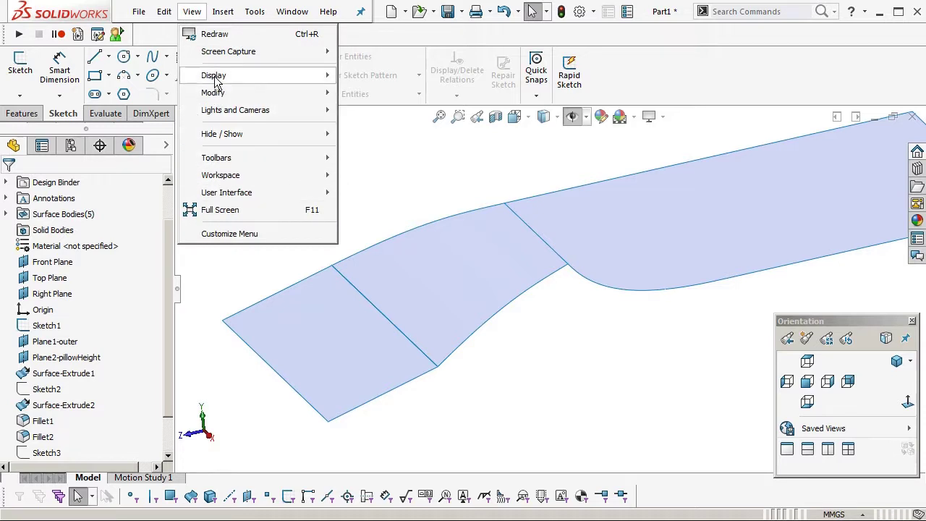
mouse_move(217, 77)
left_click(369, 316)
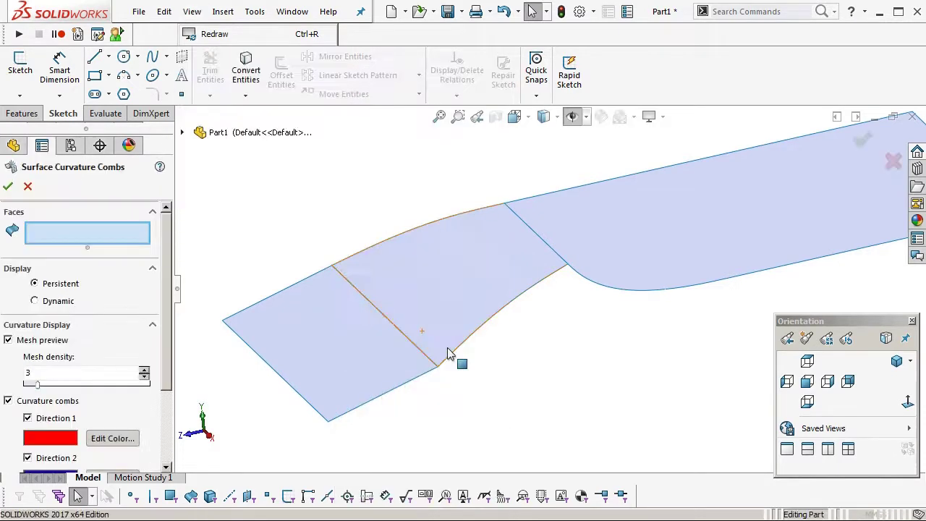
middle_click_drag(479, 286, 507, 340)
left_click(8, 186)
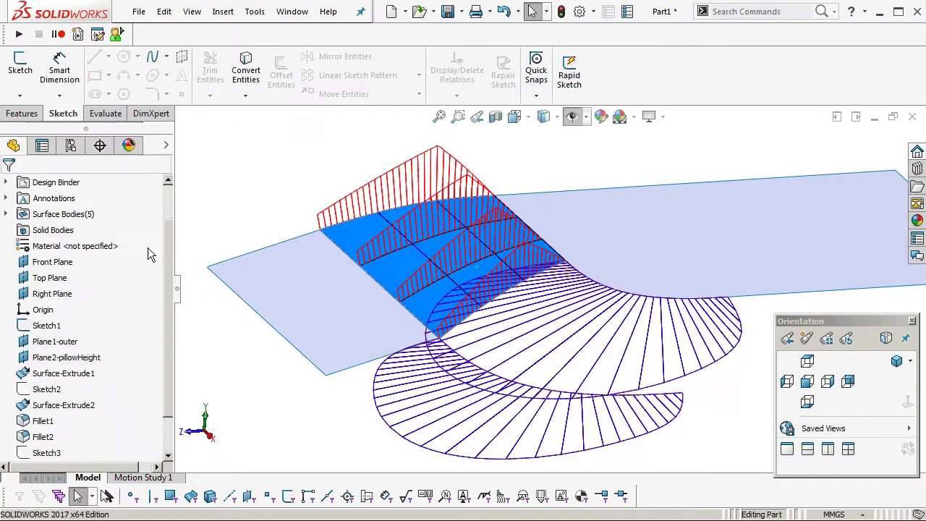
Step: Try a 12-degree angle for the ruled surface, correcting the mistaken 125-degree entry
double_click(328, 335)
middle_click_drag(328, 336, 353, 353, "ctrl")
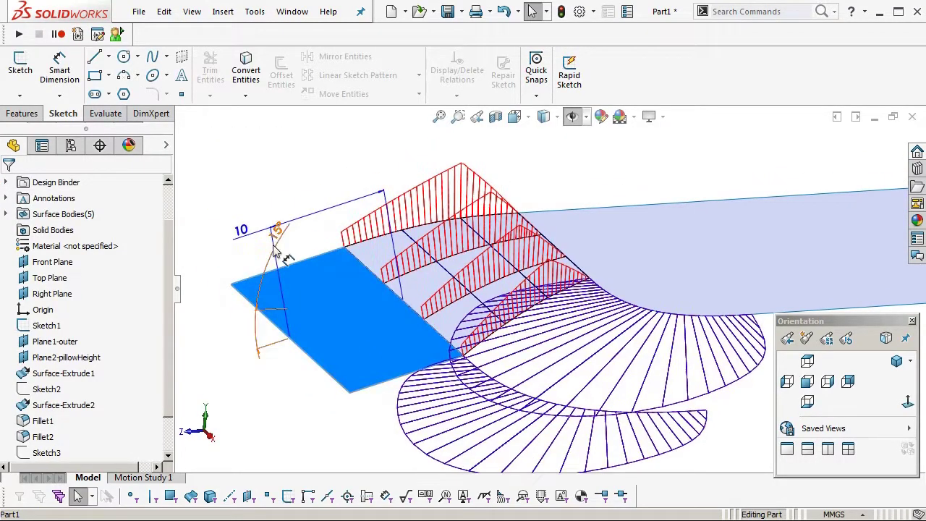
double_click(283, 236)
type("125")
key("Return")
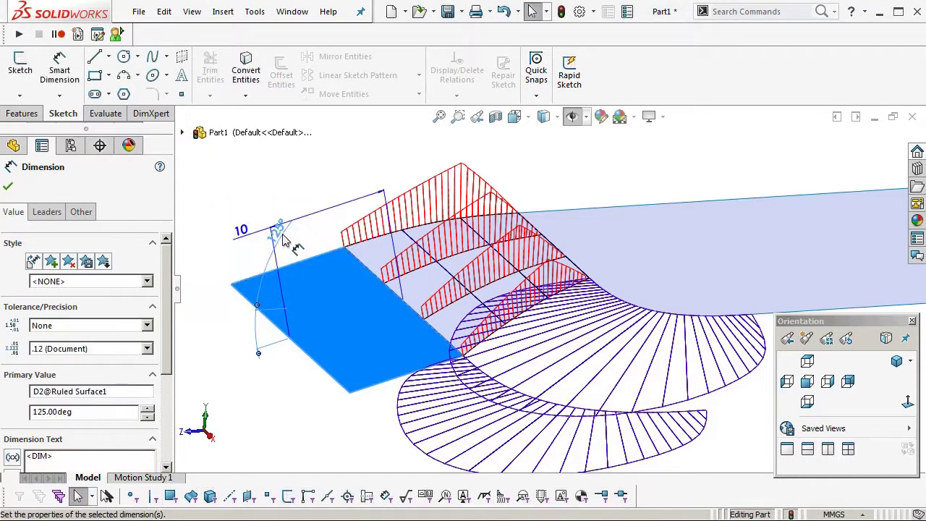
double_click(281, 230)
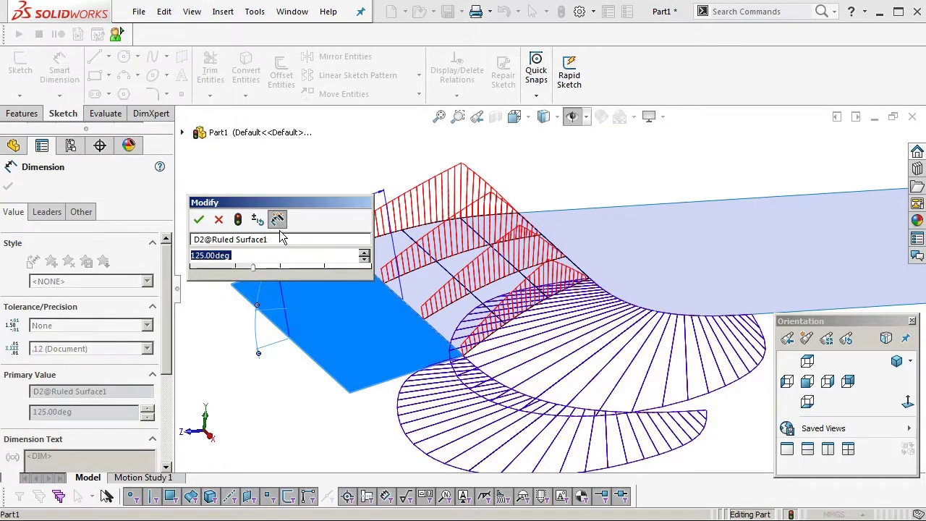
type("12")
key("Return")
left_click(297, 184)
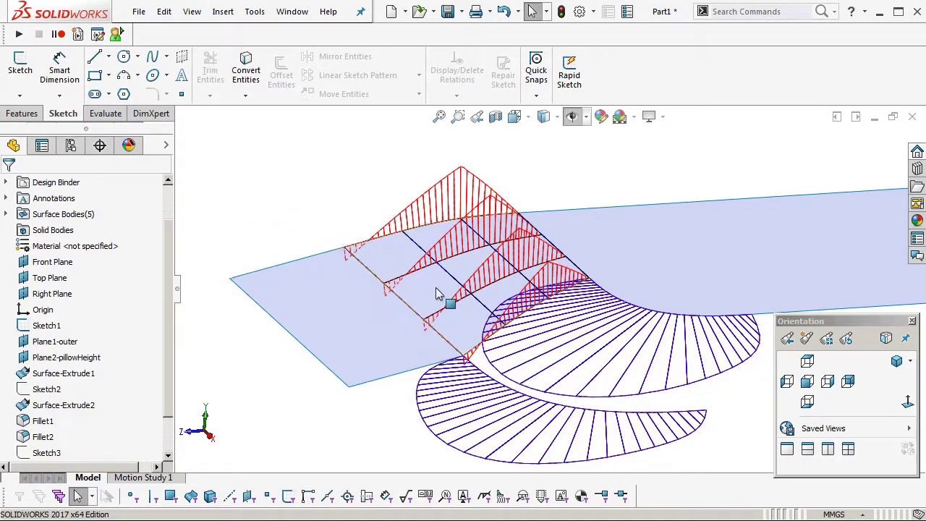
Step: Set the ruled surface's angle to 18 degrees and examine the boundary surface's curvature combs
double_click(348, 308)
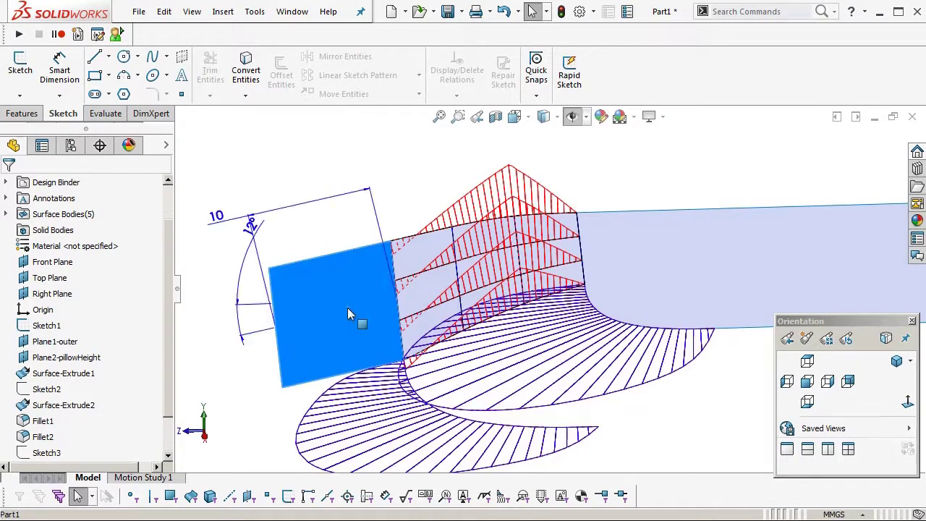
double_click(252, 225)
type("18")
key("Return")
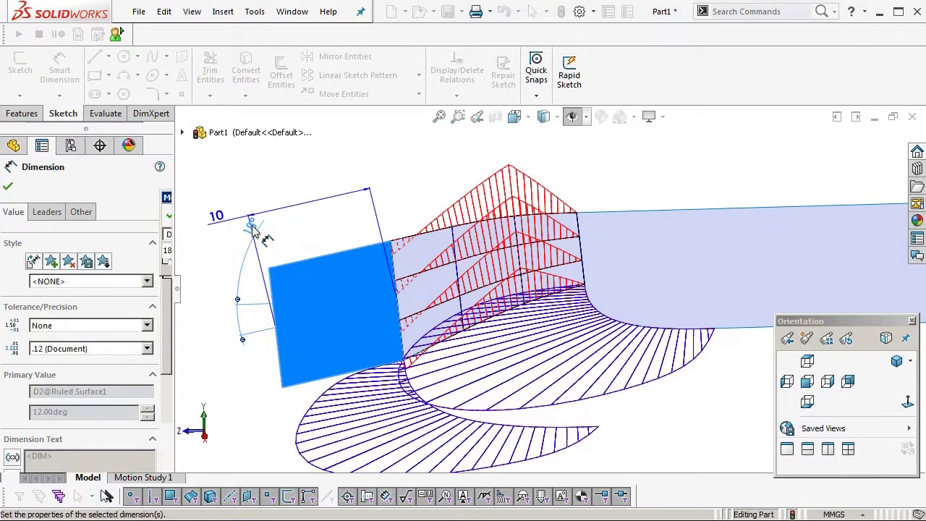
left_click(430, 165)
middle_click_drag(508, 287, 532, 293)
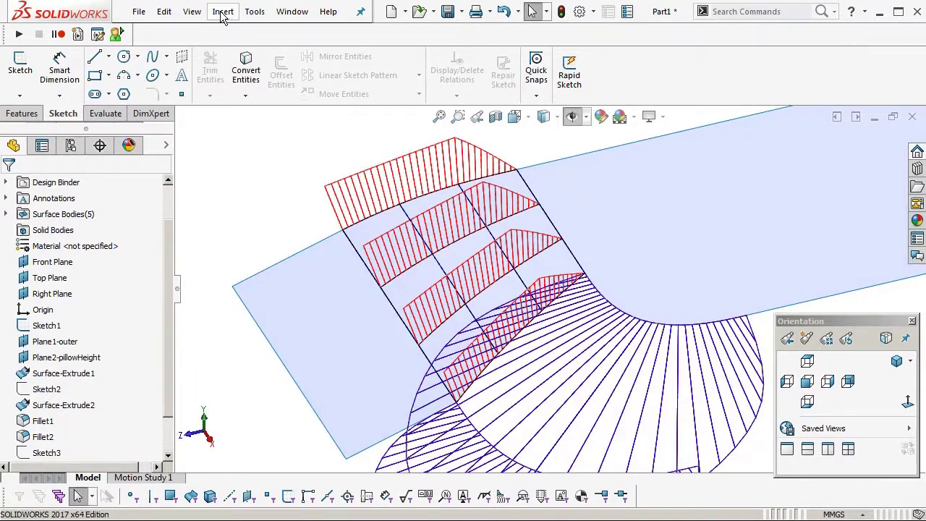
Step: Turn off the surface curvature combs on the boundary surface
left_click(192, 11)
mouse_move(217, 87)
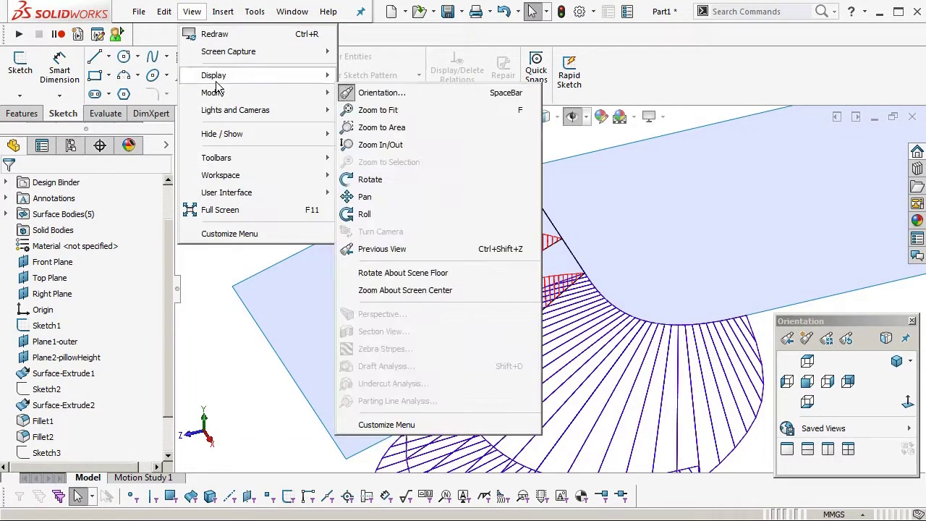
left_click(370, 318)
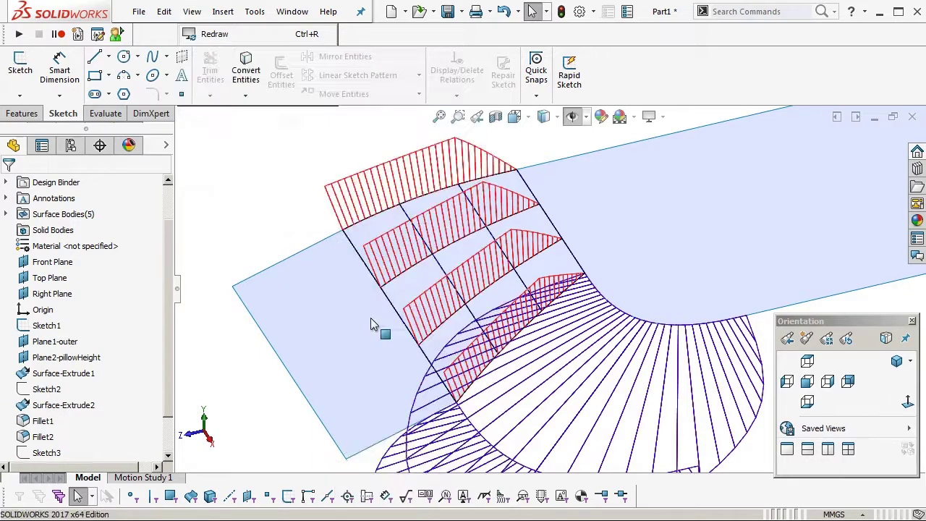
left_click(343, 330)
scroll(402, 338, "up", 2)
left_click(566, 386)
middle_click_drag(566, 386, 476, 374, "ctrl")
Step: Hide the ruled reference surface and show the outer wall surface body Fillet1
left_click(424, 355)
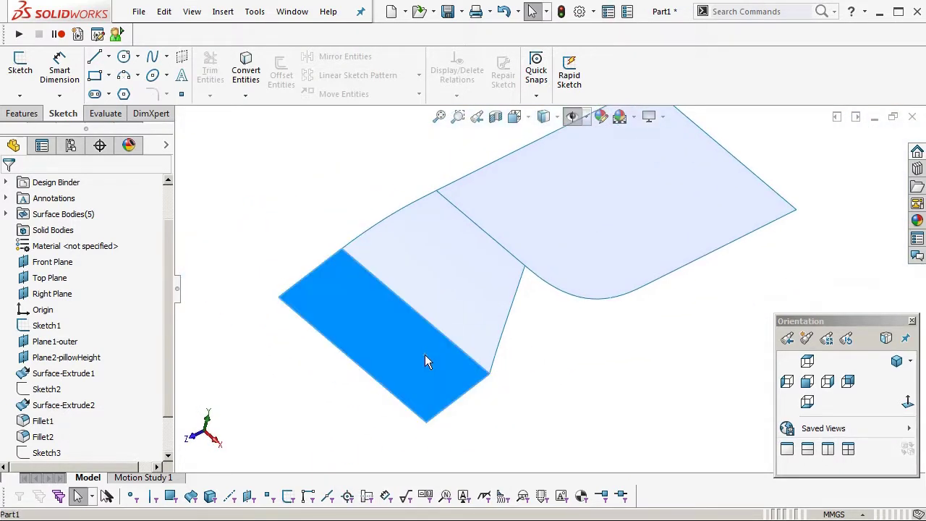
left_click(507, 314)
left_click(6, 214)
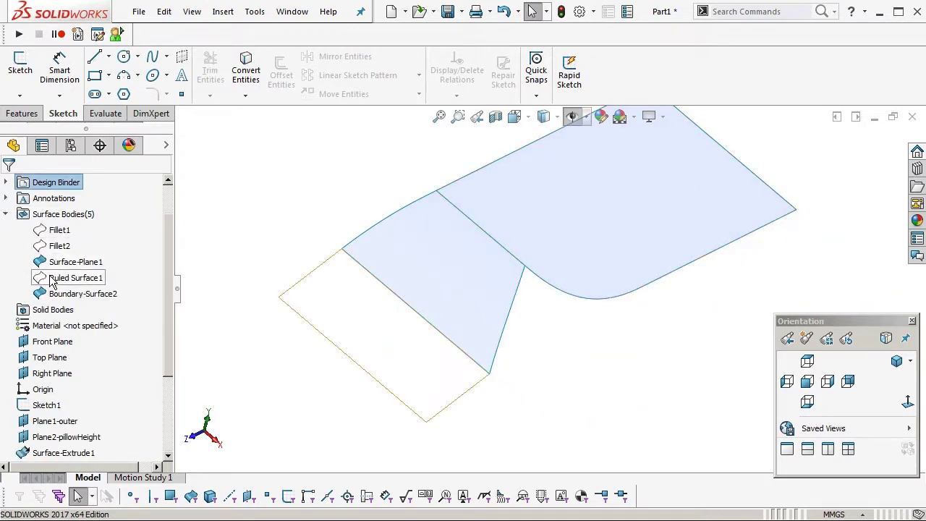
left_click(58, 230)
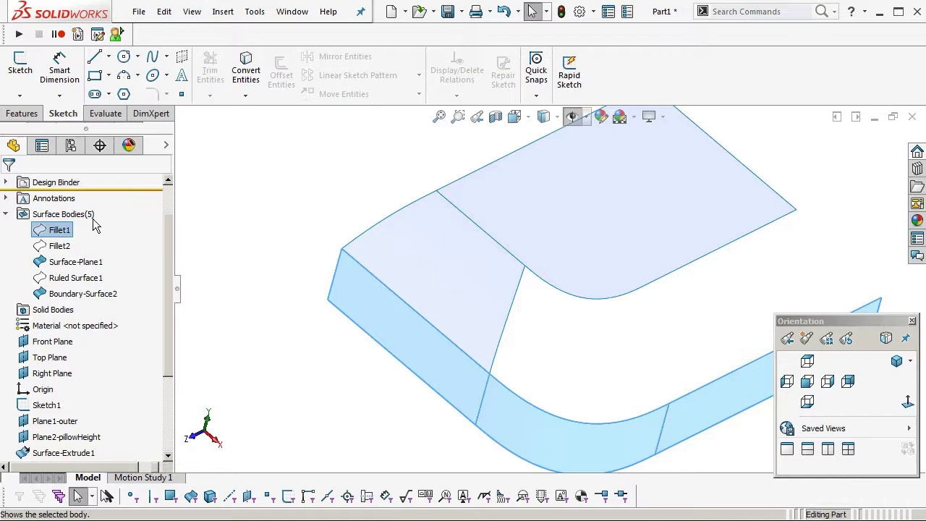
left_click(70, 223)
Step: Begin a 10 mm ruled surface tapered to vector at 20 degrees, using the Right Plane as the reference vector
scroll(526, 296, "up", 3)
middle_click_drag(525, 297, 523, 324)
key("Return")
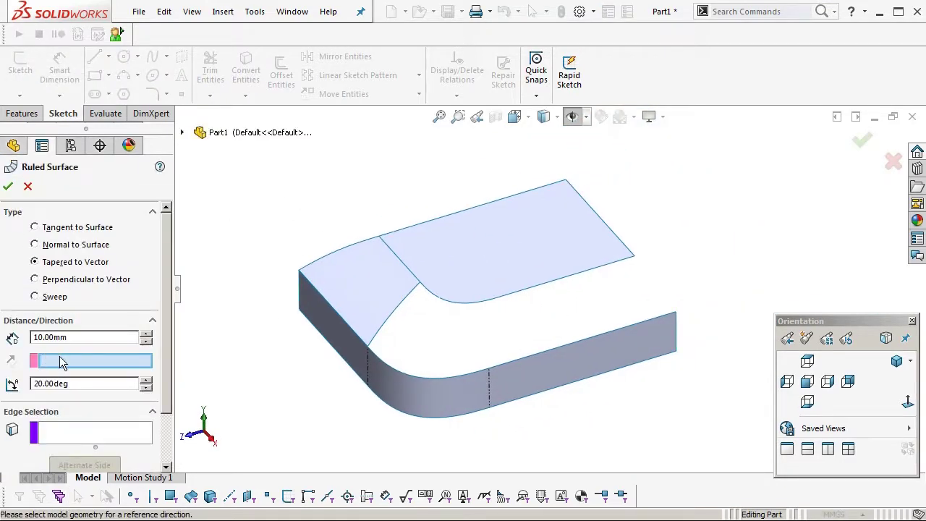
left_click(183, 134)
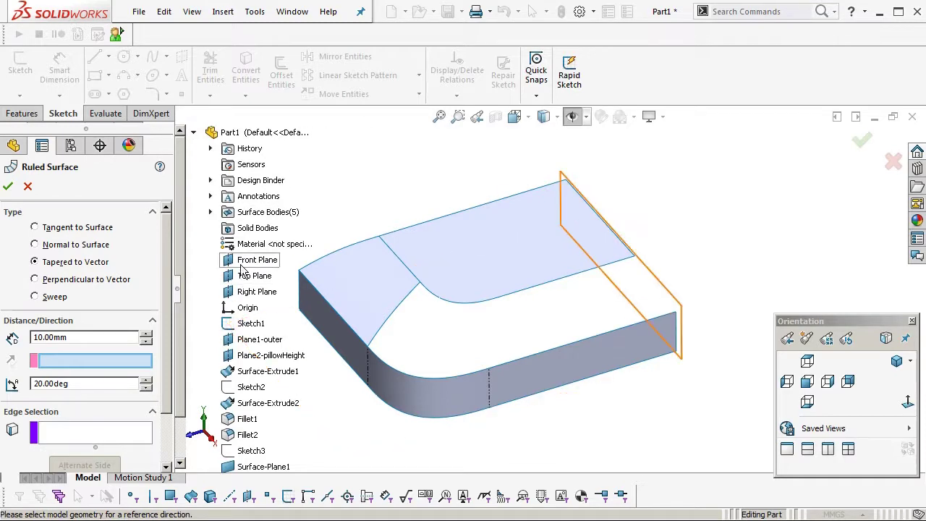
left_click(254, 292)
left_click(71, 432)
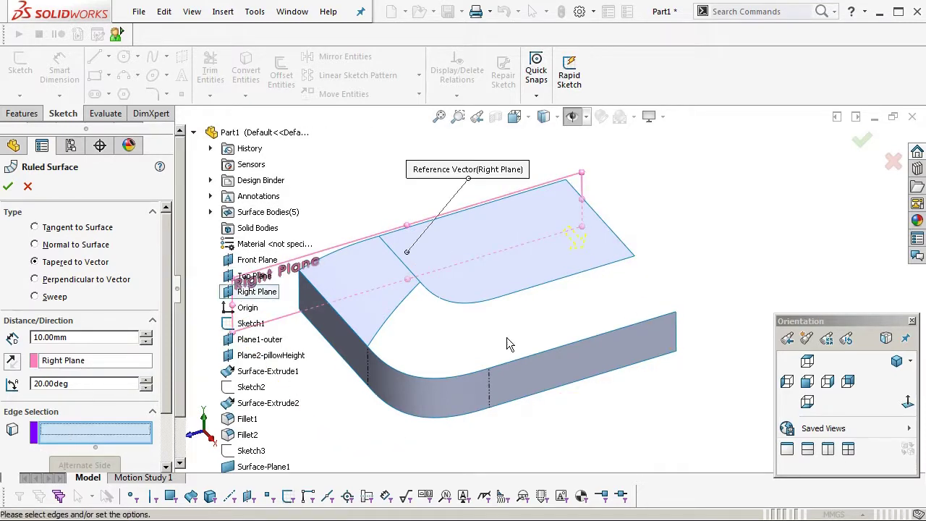
Step: Build the ruled surface from the upper edge of the outer wall's other straight side, flipped to the alternate side
left_click(527, 358)
middle_click_drag(545, 350, 628, 307)
scroll(570, 320, "down", 3)
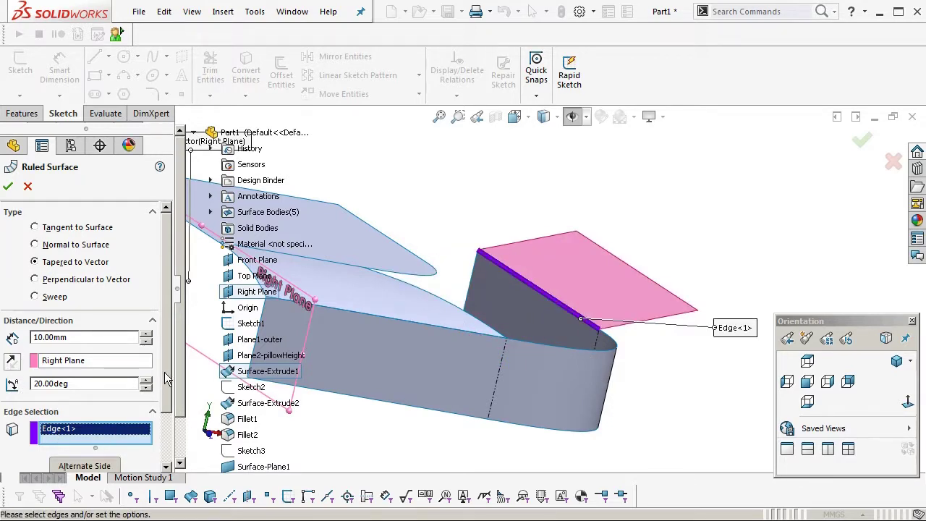
scroll(166, 377, "down", 3)
left_click(82, 403)
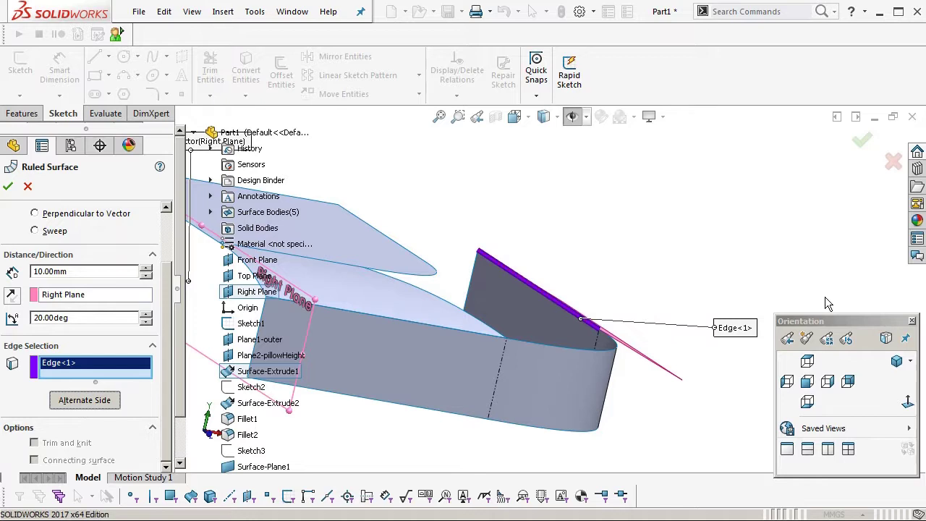
middle_click_drag(825, 298, 787, 278)
key("Return")
Step: Hide the outer wall surface and begin a boundary surface between the planar top's straight edge and the new ruled surface's edge
scroll(587, 337, "down", 2)
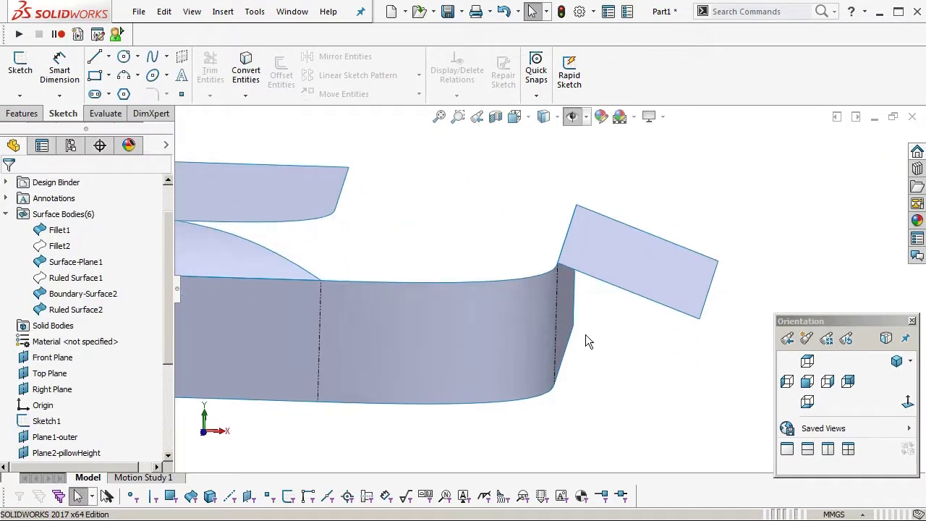
middle_click_drag(586, 342, 550, 386)
left_click(501, 354)
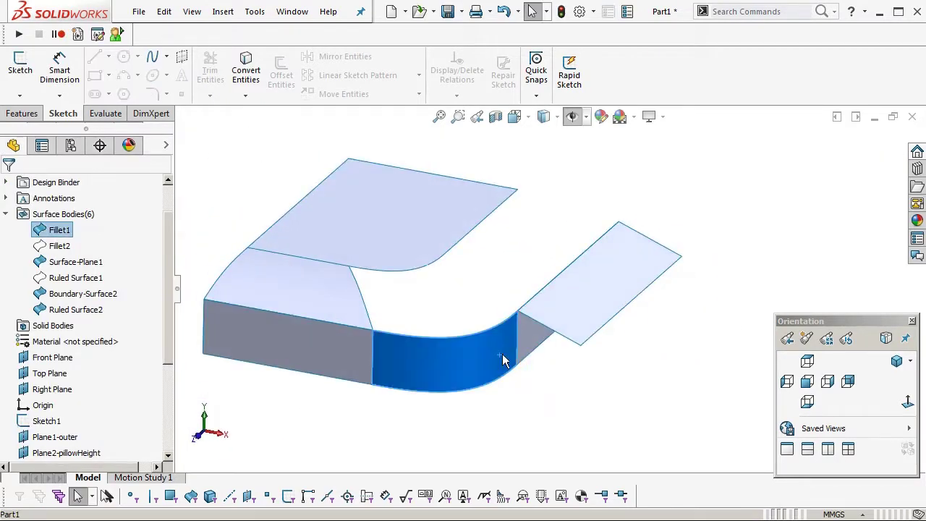
left_click(557, 312)
right_click_drag(540, 378, 530, 333)
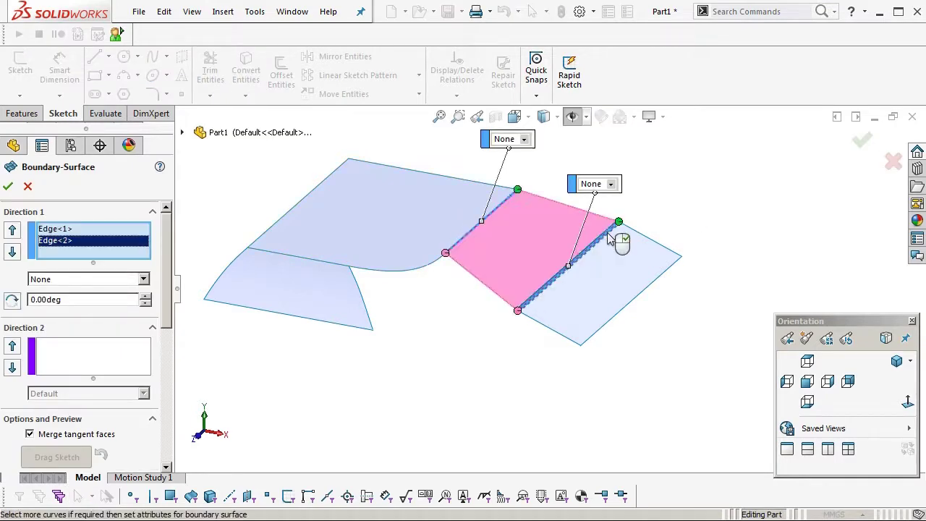
middle_click_drag(608, 233, 616, 254, "ctrl")
Step: Set the boundary surface to Curvature To Face at the planar top's edge and Tangency To Face at the ruled surface's edge
left_click(66, 230)
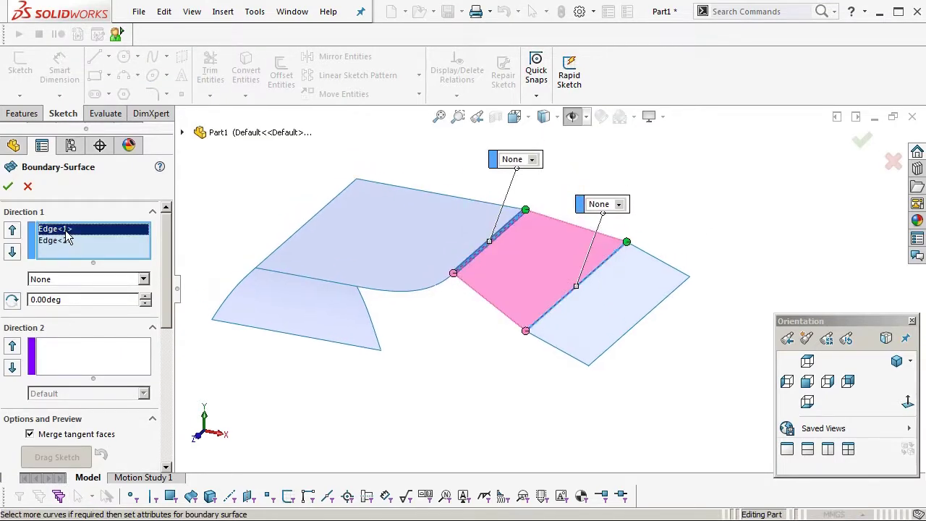
left_click(59, 280)
left_click(54, 323)
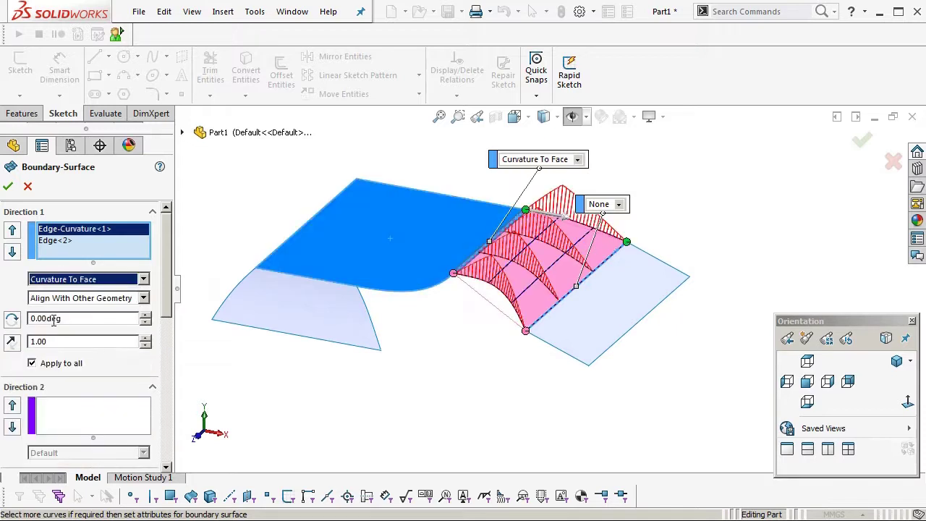
left_click(56, 241)
left_click(54, 279)
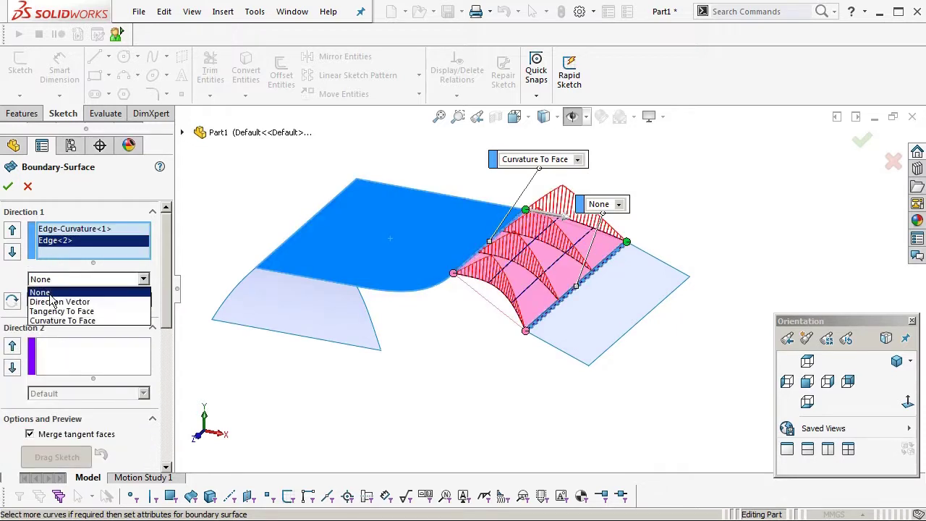
left_click(53, 312)
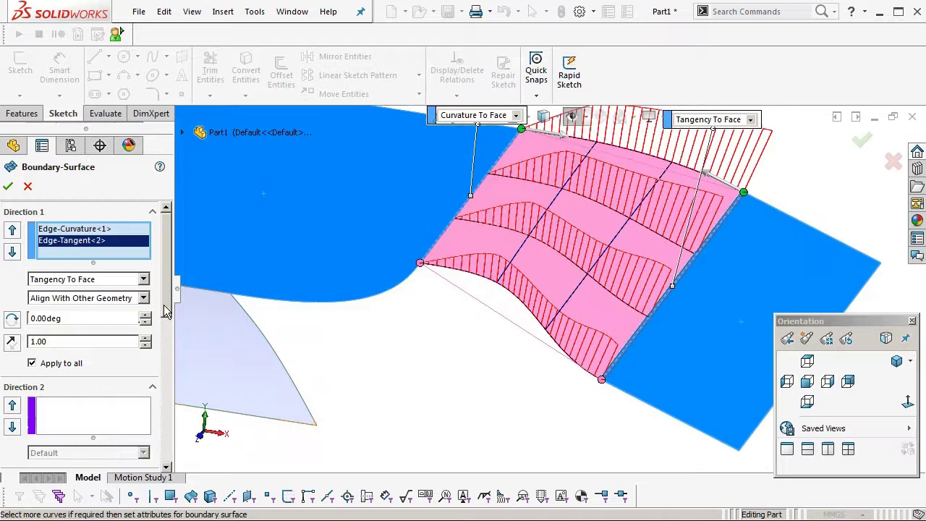
Step: Try the Align With Section Normal alignment at both edges of the boundary surface
left_click(59, 230)
left_click(64, 298)
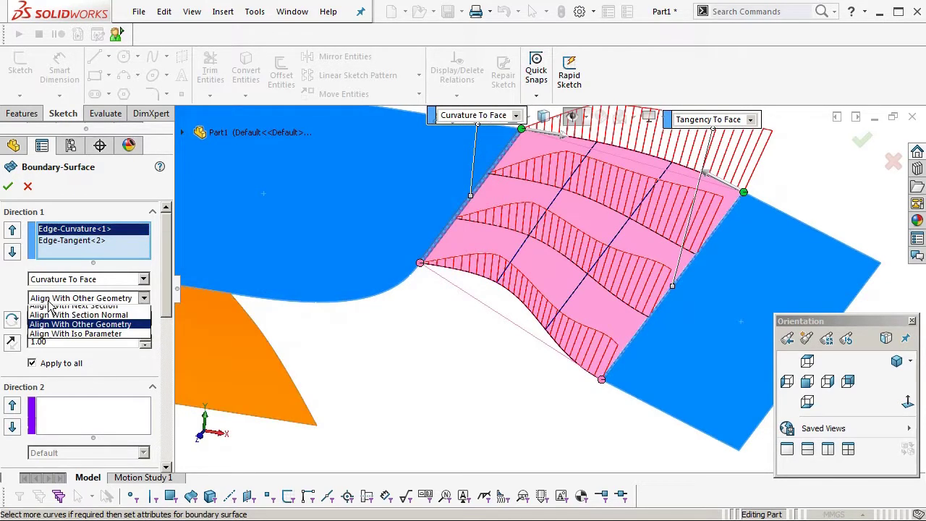
left_click(58, 320)
left_click(69, 241)
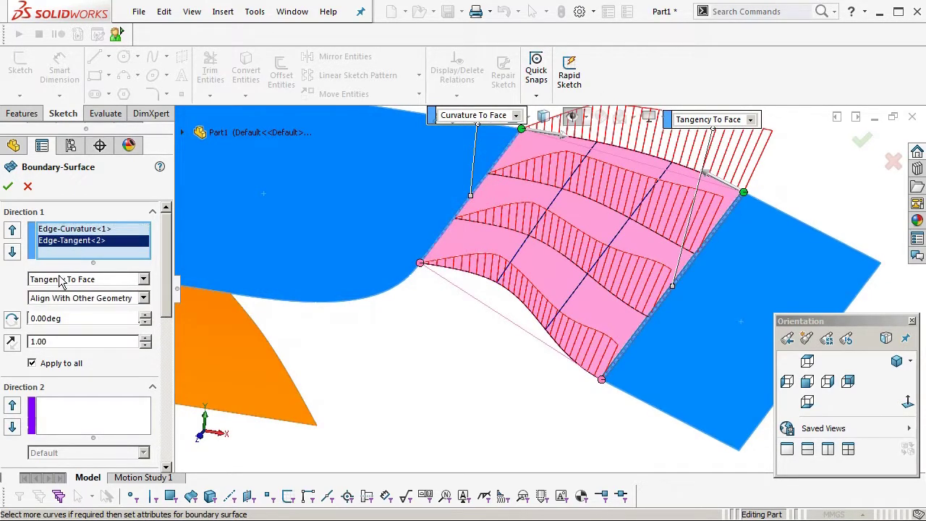
left_click(80, 299)
left_click(52, 321)
scroll(542, 289, "up", 3)
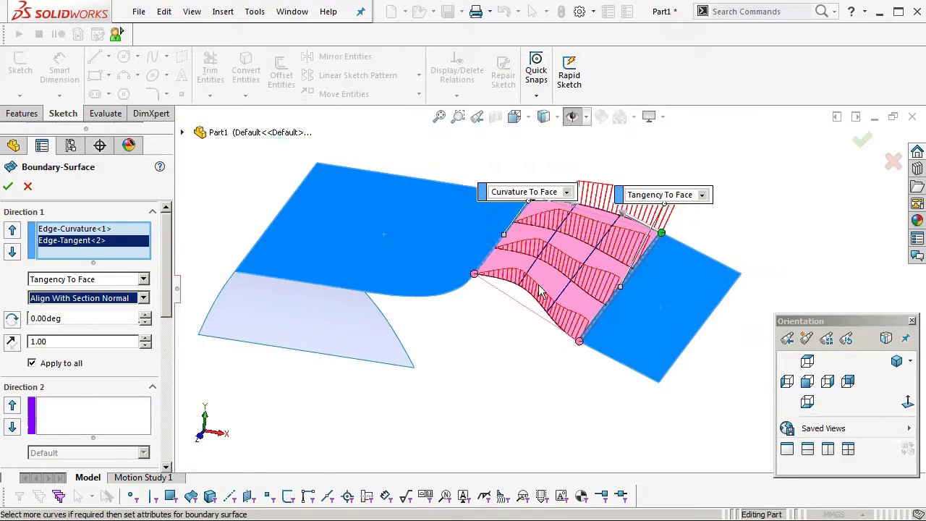
middle_click_drag(541, 292, 474, 340)
Step: Set both edges to Align With Next Section and complete the boundary surface
left_click(59, 298)
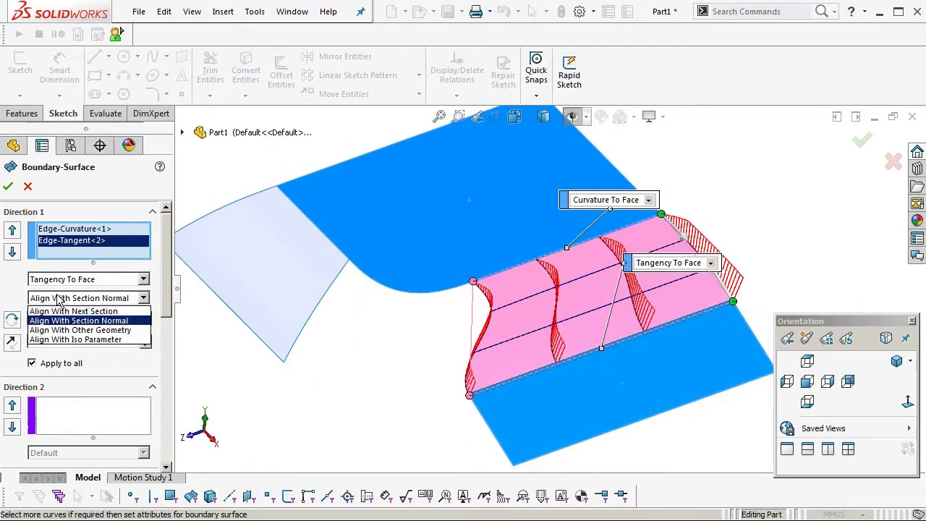
left_click(59, 310)
left_click(72, 229)
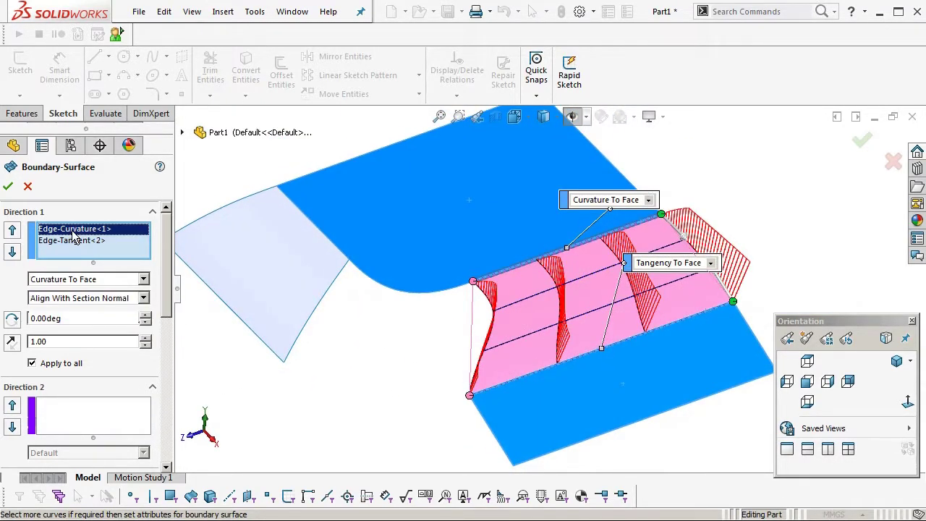
left_click(67, 298)
left_click(65, 311)
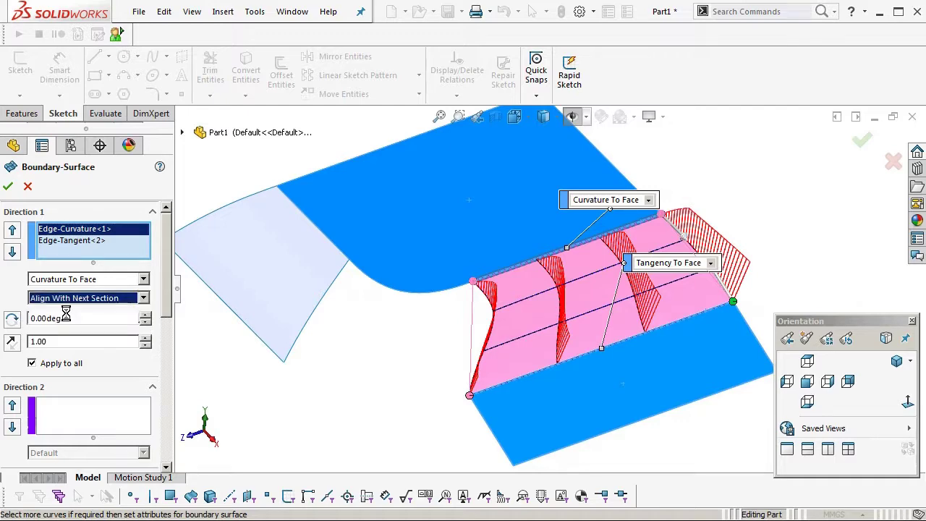
middle_click_drag(579, 290, 527, 425)
key("Return")
Step: Hide the second ruled surface and check both boundary surfaces with the curvature coloring, switching it off again
left_click(593, 394)
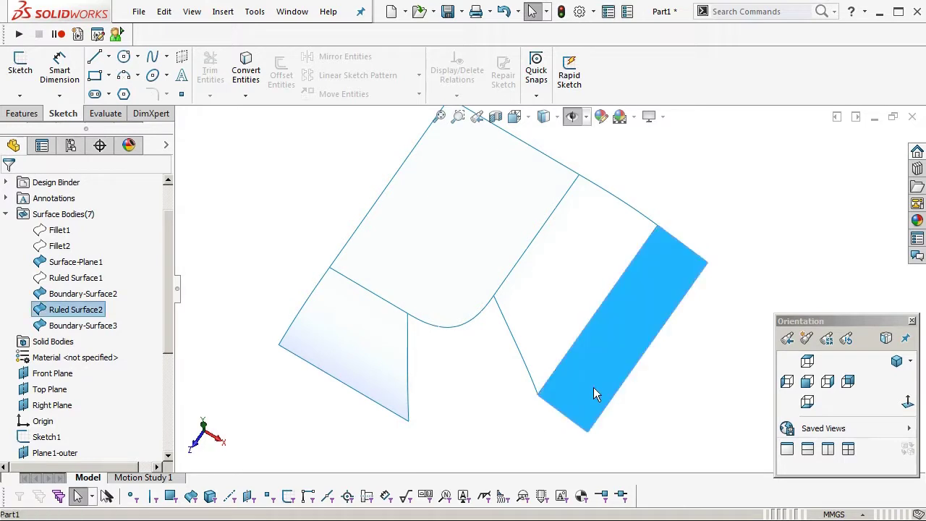
left_click(670, 348)
scroll(563, 364, "down", 2)
key("c")
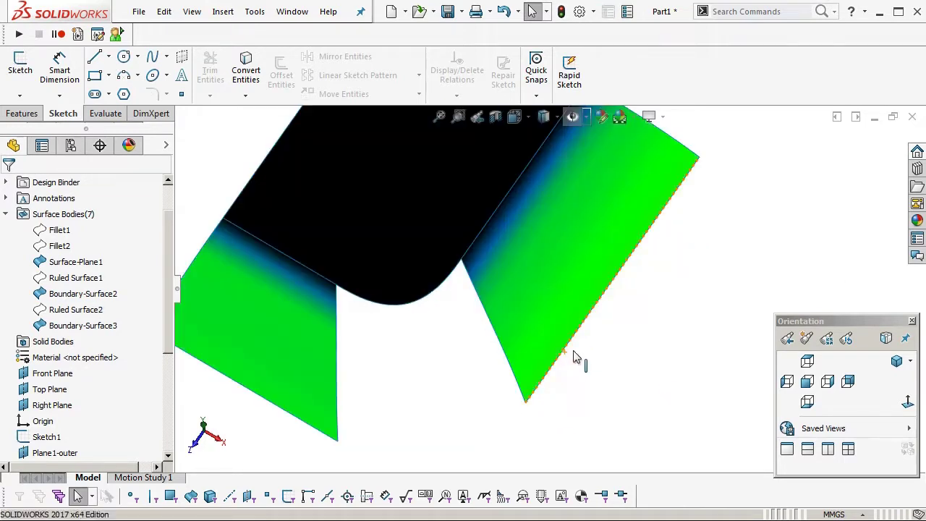
middle_click_drag(573, 351, 549, 261)
scroll(549, 261, "up", 3)
key("c")
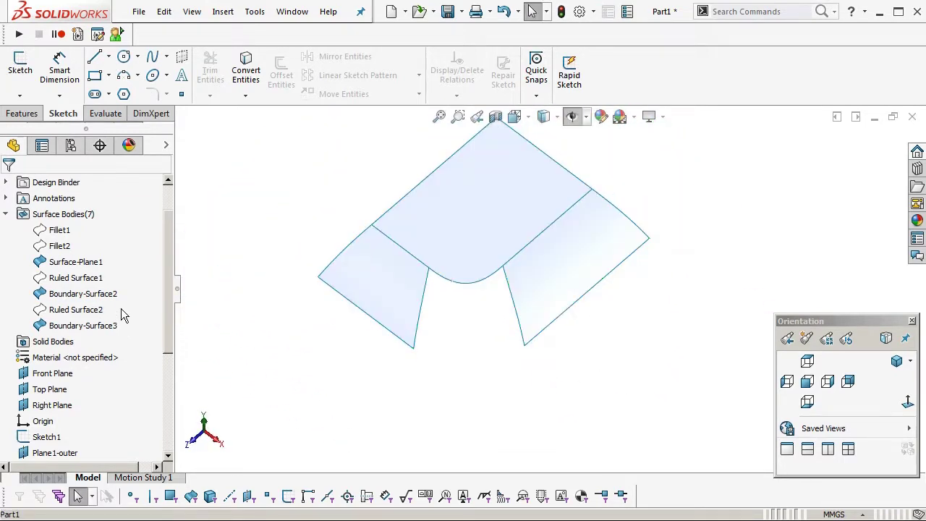
Step: Show the outer wall surface body Fillet1 again
left_click(60, 236)
left_click(70, 217)
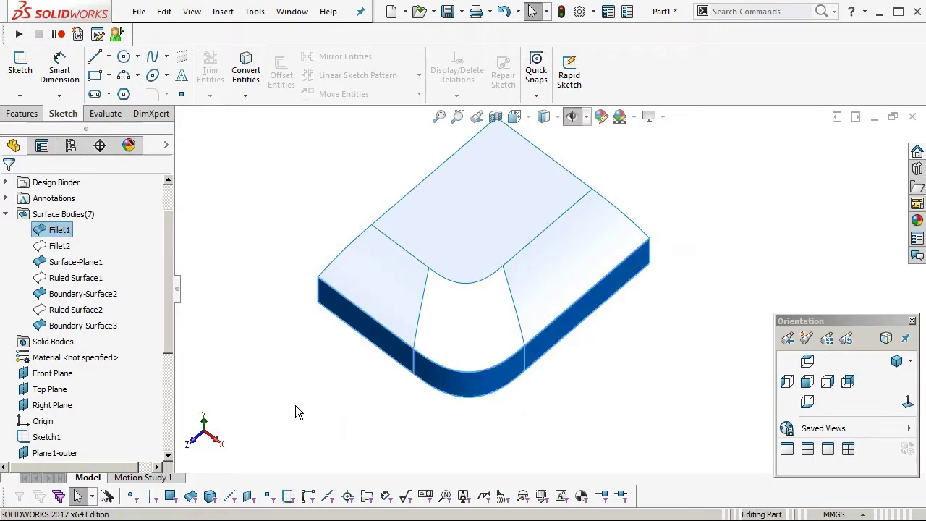
scroll(468, 300, "up", 3)
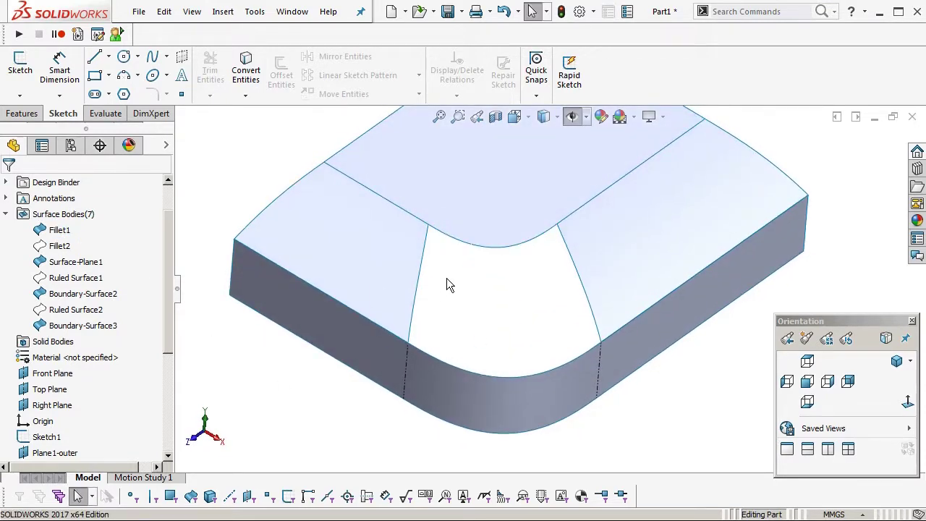
Step: Knit the planar top, both boundary surfaces and the outer wall surface into a single surface
key("k")
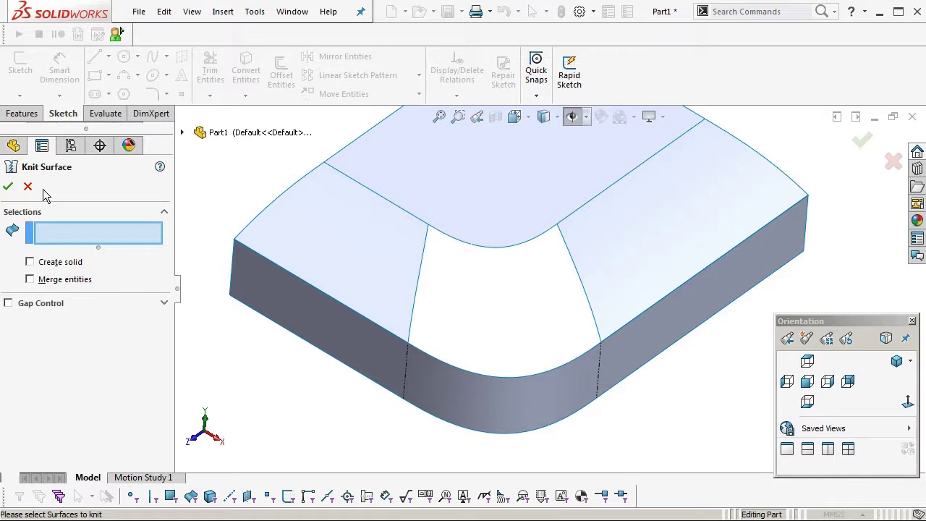
left_click(474, 225)
left_click(329, 268)
left_click(365, 345)
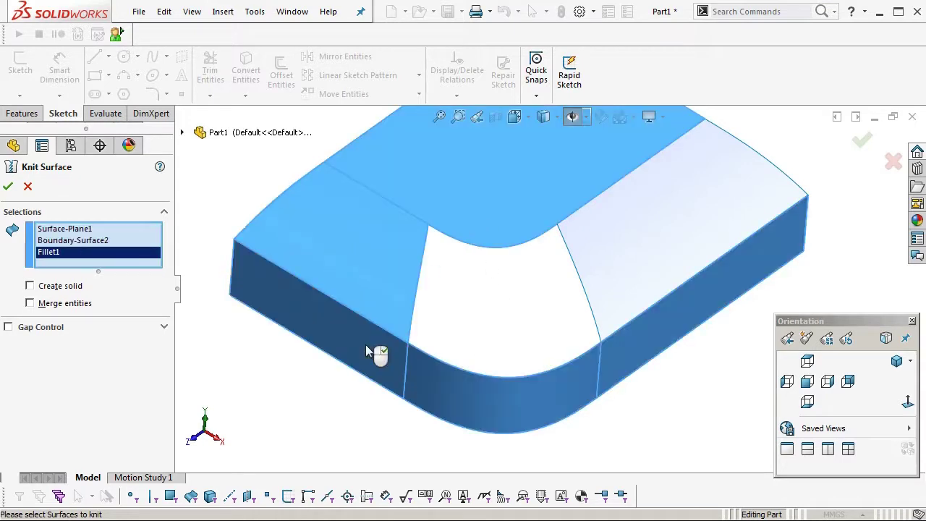
left_click(667, 243)
middle_click_drag(667, 243, 532, 324)
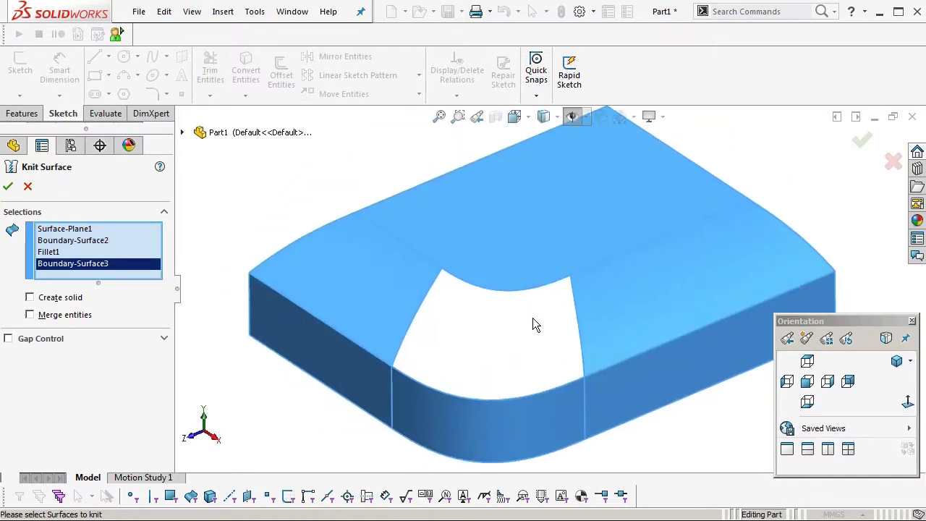
left_click(7, 187)
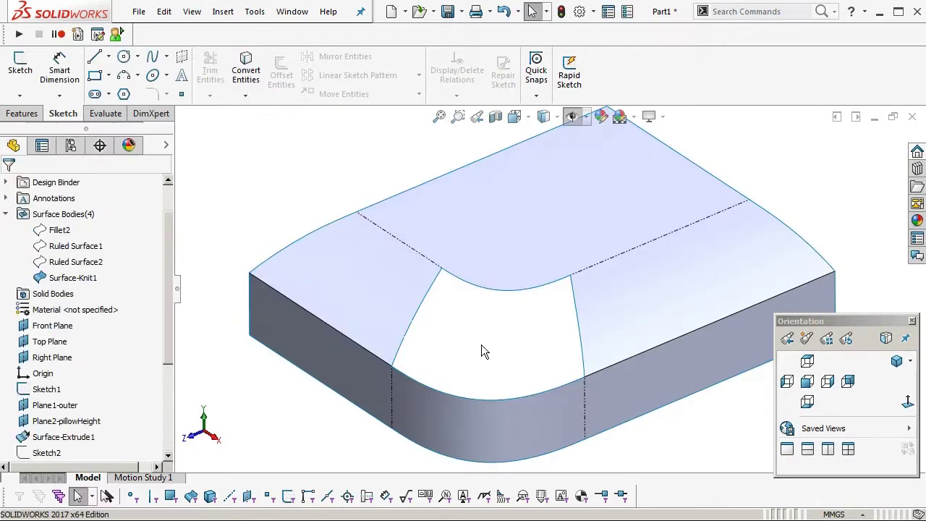
Step: Start a boundary surface across the open corner, with the two side edges as Direction 1 and the top and wall arcs as Direction 2
key("b")
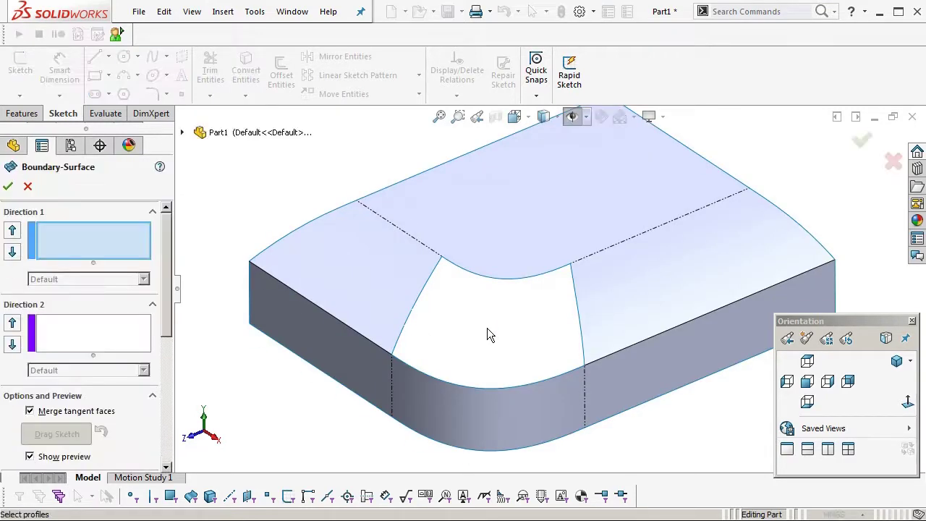
left_click(437, 274)
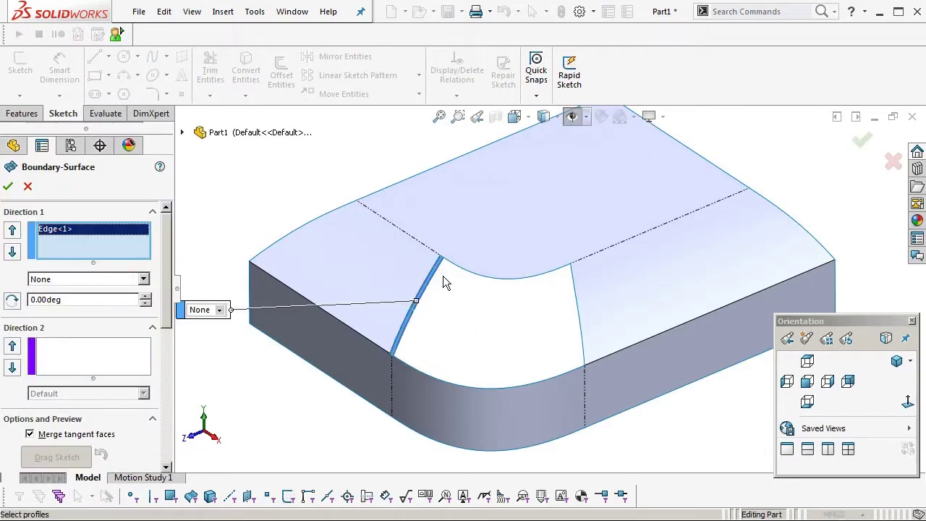
left_click(577, 287)
left_click(65, 365)
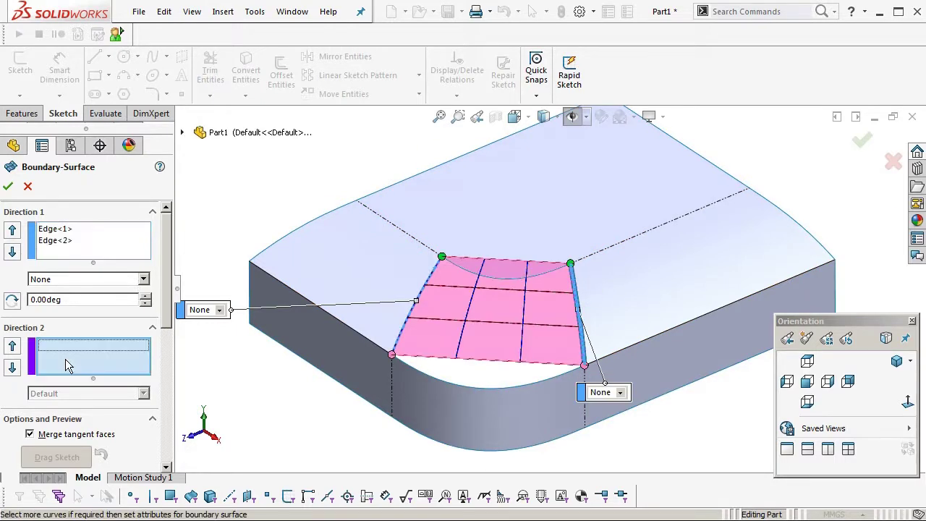
left_click(499, 281)
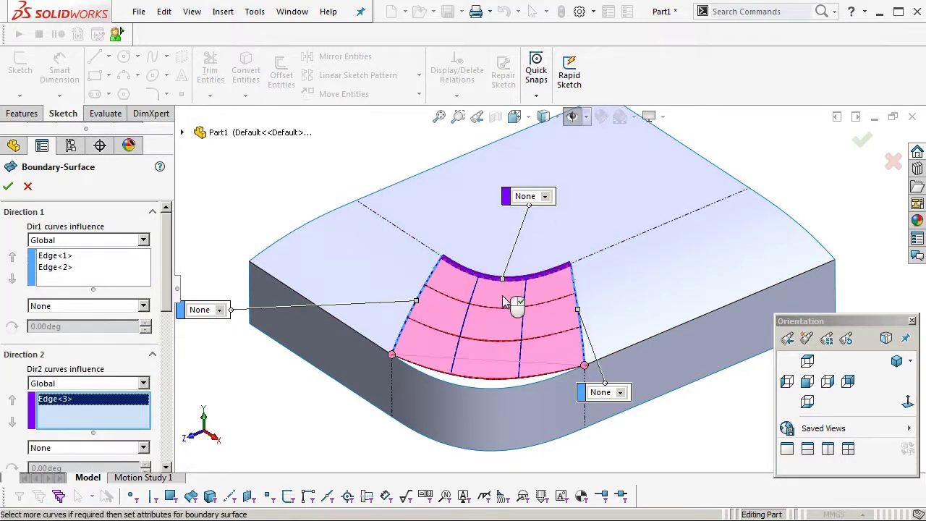
left_click(520, 385)
middle_click_drag(519, 385, 491, 332)
scroll(475, 317, "down", 2)
Step: Set both Direction 1 edges of the corner boundary surface to Tangency To Face
left_click(47, 257)
left_click(45, 308)
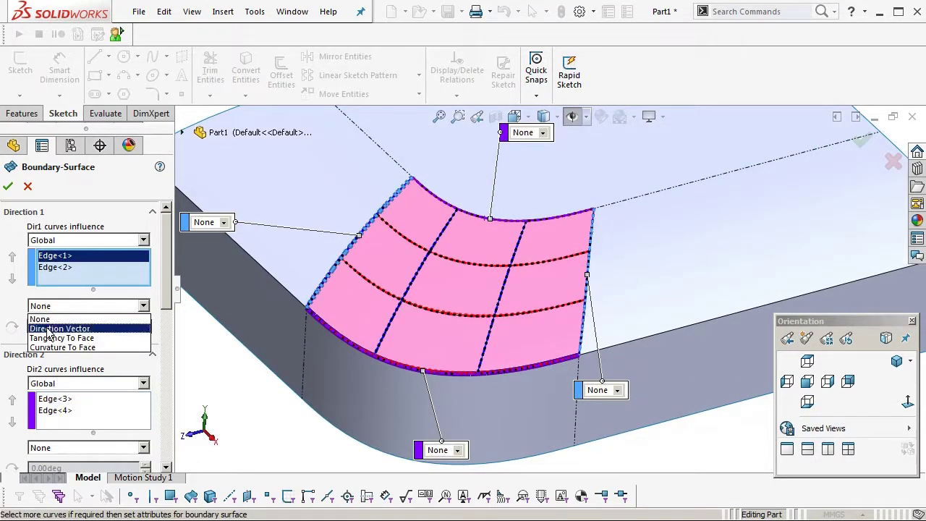
left_click(51, 339)
left_click(62, 268)
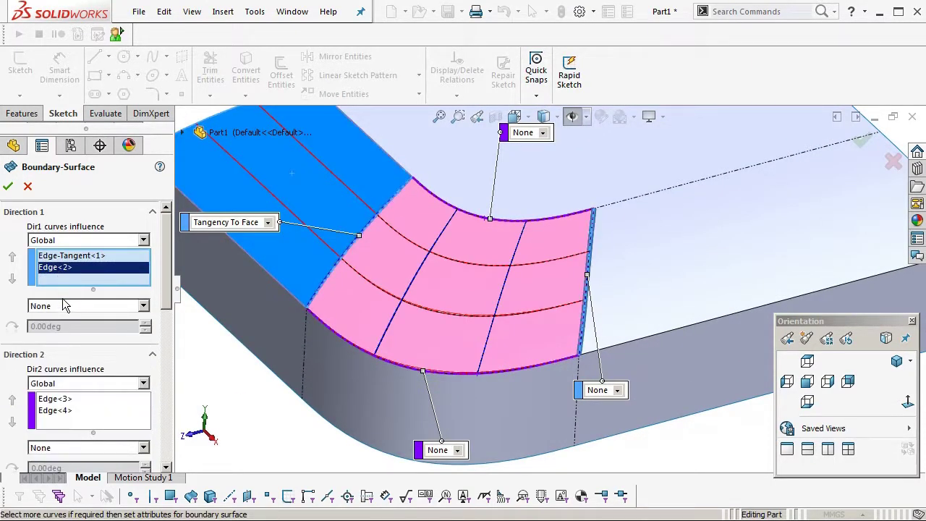
left_click(72, 306)
left_click(68, 339)
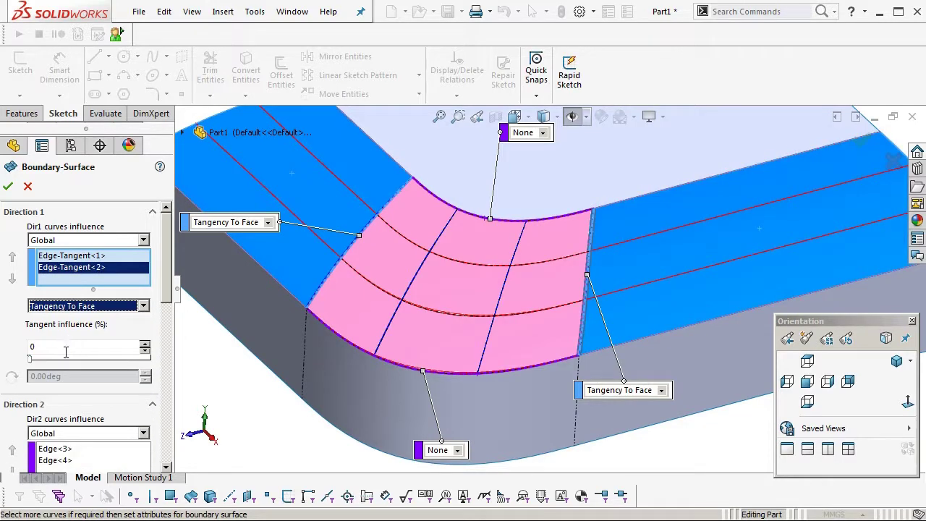
Step: Set the Direction 2 arc bordering the planar top to Tangency To Face
scroll(164, 306, "down", 5)
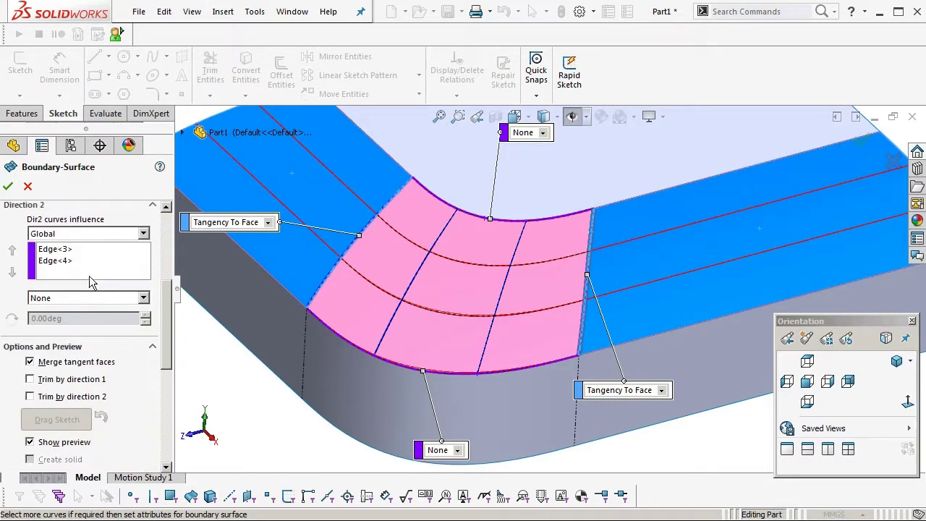
left_click(65, 249)
left_click(68, 262)
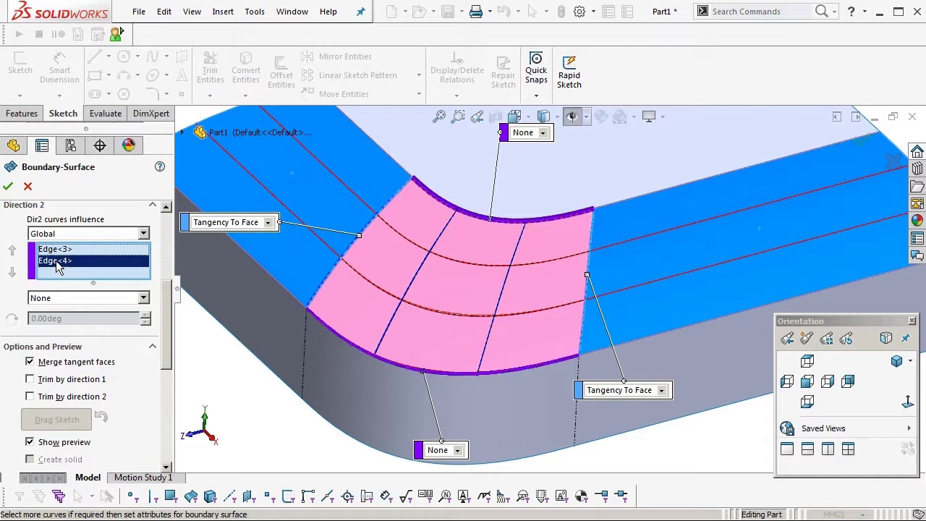
left_click(65, 252)
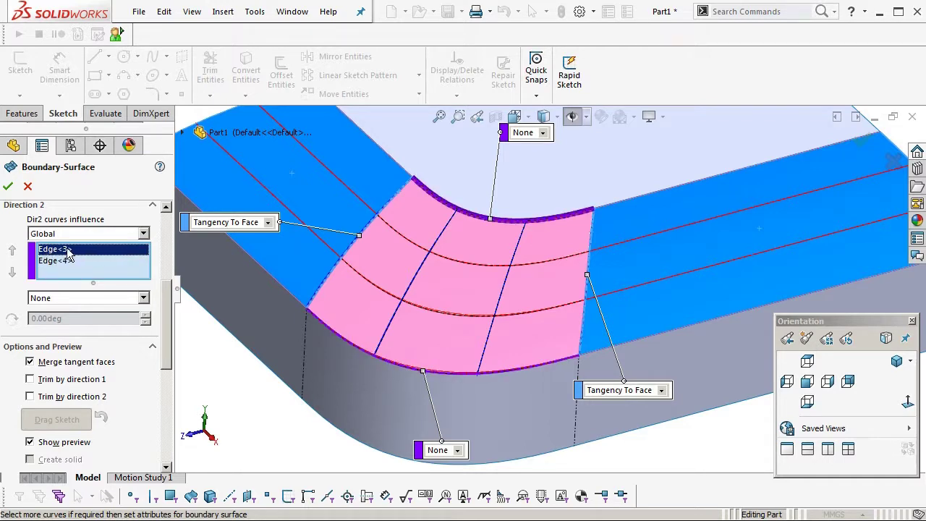
left_click(48, 303)
left_click(58, 331)
scroll(535, 330, "up", 3)
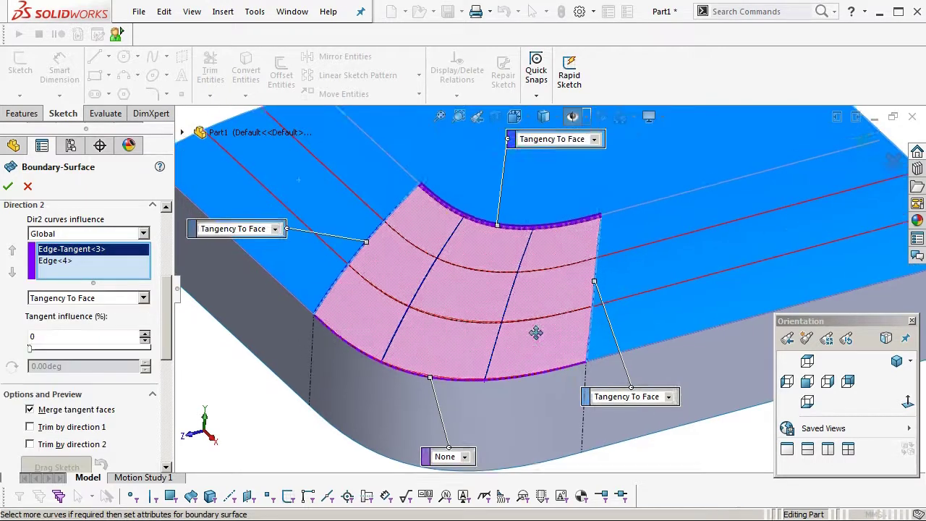
Step: Enlarge the curvature combs to a scale of 59 and inspect them on the corner surface preview
scroll(554, 338, "down", 2)
left_click_drag(170, 324, 171, 436)
scroll(517, 332, "down", 3)
middle_click_drag(517, 333, 499, 279)
left_click_drag(40, 427, 101, 427)
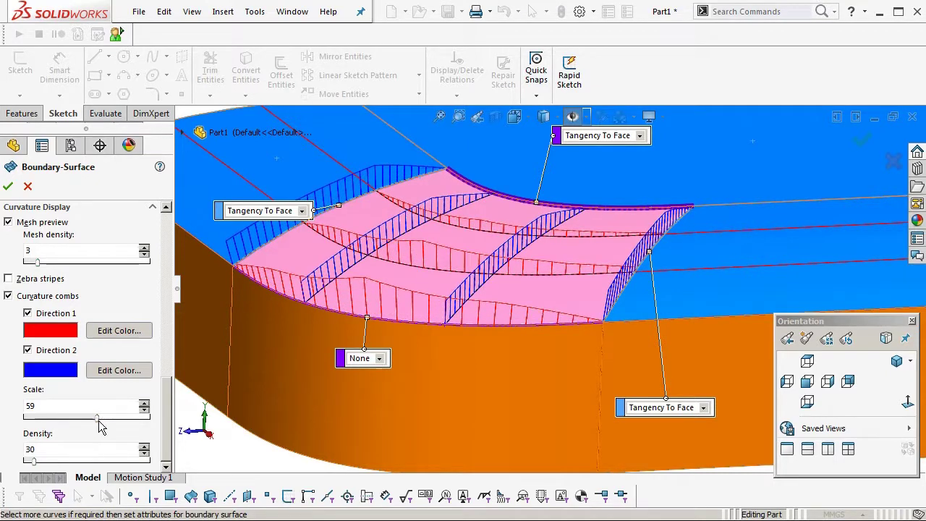
scroll(495, 293, "up", 2)
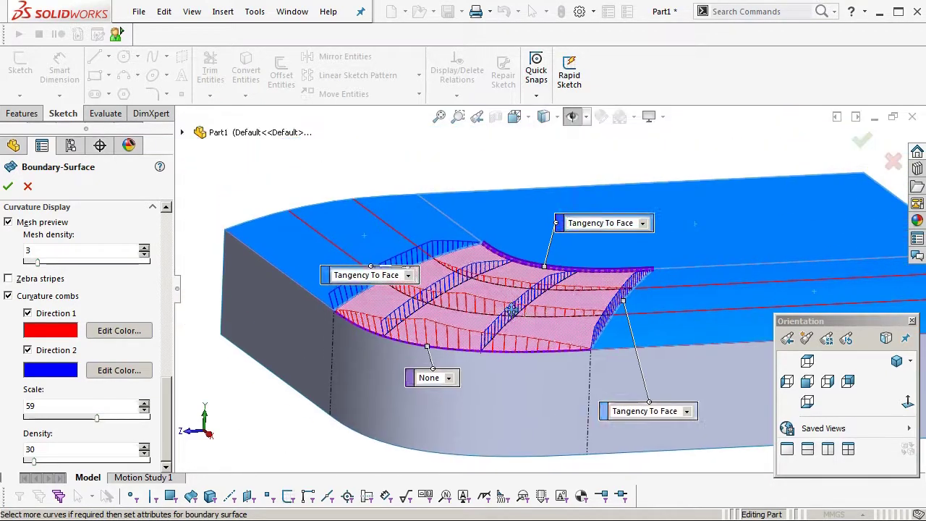
middle_click_drag(508, 311, 499, 315)
Step: Set the tangent influence of the Direction 2 top arc to 100% and complete the corner boundary surface
left_click_drag(165, 391, 173, 230)
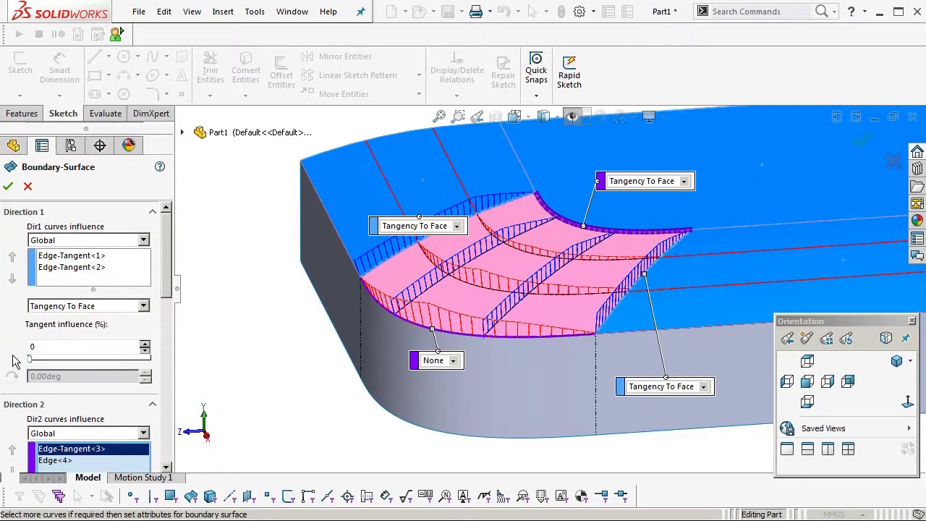
left_click(161, 357)
left_click_drag(166, 272, 174, 328)
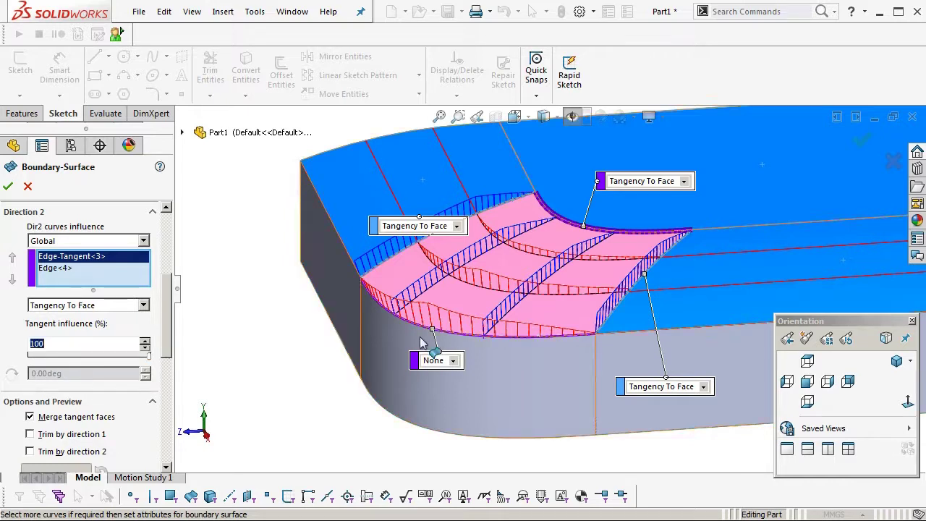
middle_click_drag(420, 337, 593, 312)
key("Return")
Step: Check the corner's transitions to the neighbouring surfaces with the curvature coloring and zebra stripes, then switch both displays off
left_click(305, 394)
scroll(305, 394, "up", 2)
key("c")
scroll(594, 380, "up", 4)
scroll(594, 380, "down", 4)
key("c")
key("z")
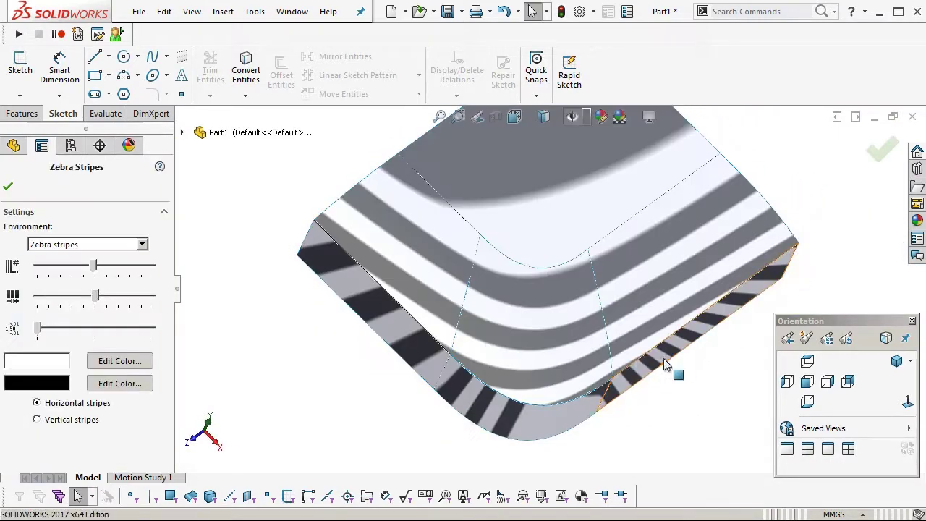
key("Return")
middle_click_drag(664, 358, 508, 250)
scroll(508, 250, "down", 3)
mouse_move(508, 250)
middle_mouse_down()
mouse_move(517, 330)
mouse_move(506, 377)
mouse_move(548, 238)
mouse_move(554, 263)
mouse_move(523, 356)
mouse_move(547, 194)
mouse_move(573, 215)
mouse_move(564, 189)
mouse_move(547, 194)
middle_mouse_up()
key("z")
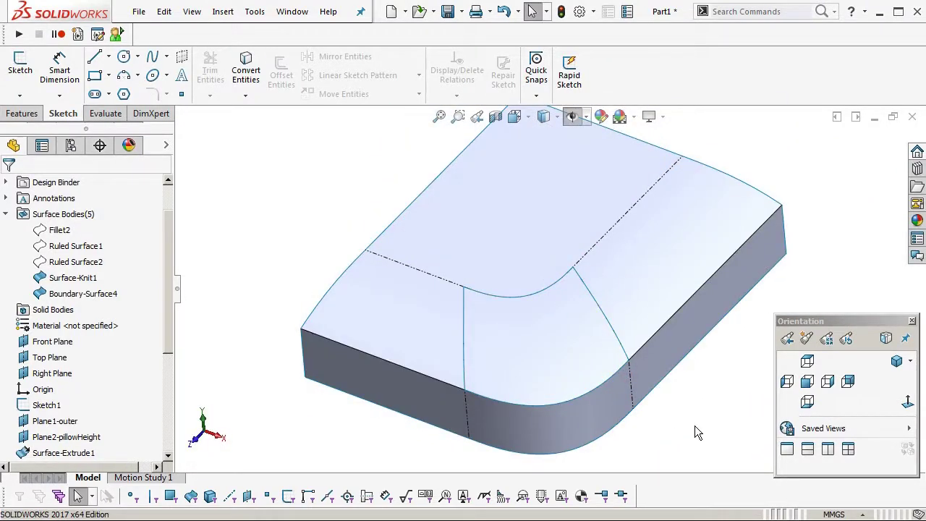
Step: Knit the existing knitted surface and the corner boundary surface into a single surface
key("k")
left_click(645, 297)
left_click(557, 350)
right_click(557, 350)
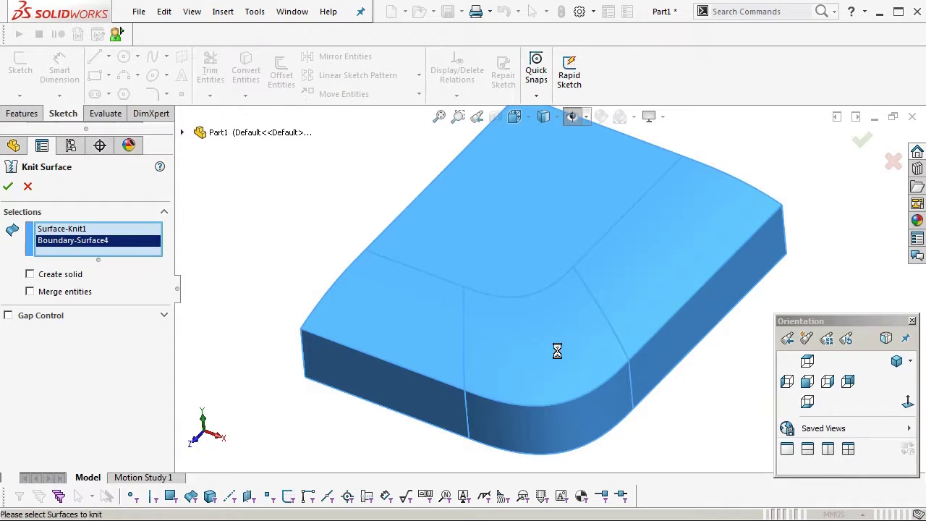
key("Return")
Step: Display horizontal zebra stripes on the complete knitted surface and keep them shown
middle_click_drag(558, 350, 575, 310)
key("z")
left_click(8, 186)
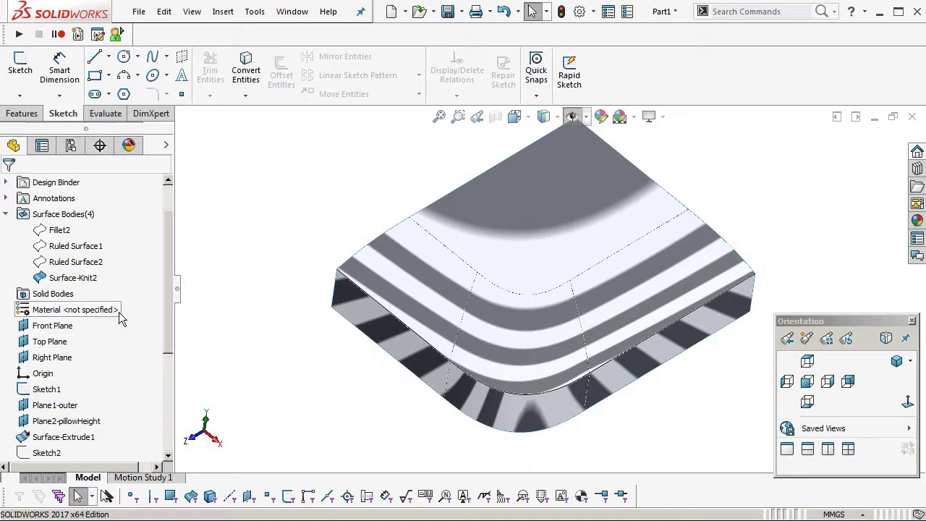
Step: Set the radius of Fillet2 to 12 mm, rebuild the model and inspect the zebra stripes around the corner
left_click_drag(170, 293, 165, 396)
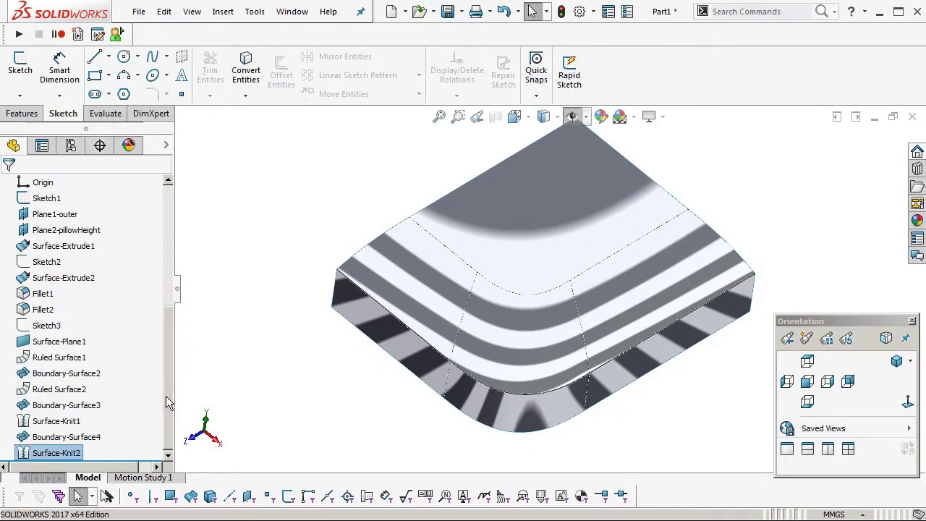
left_click(45, 298)
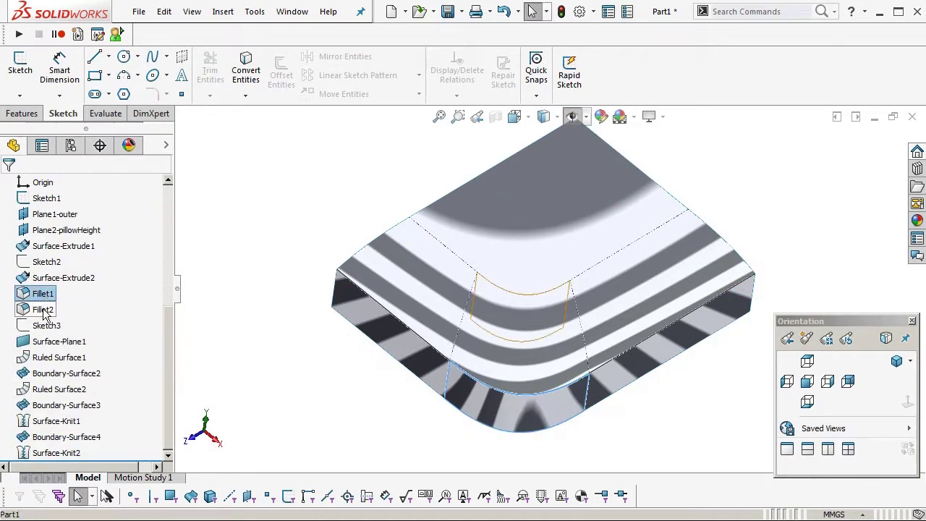
left_click(45, 311)
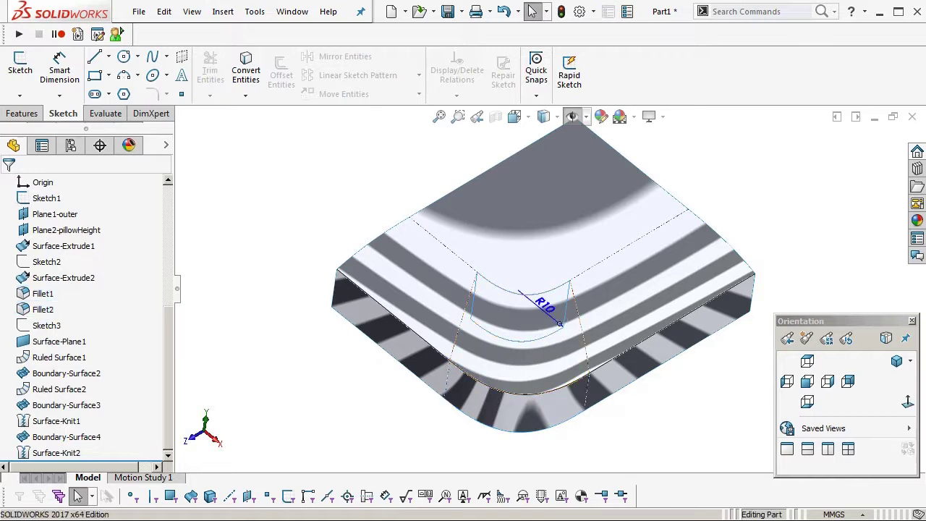
double_click(544, 304)
type("12")
key("Return")
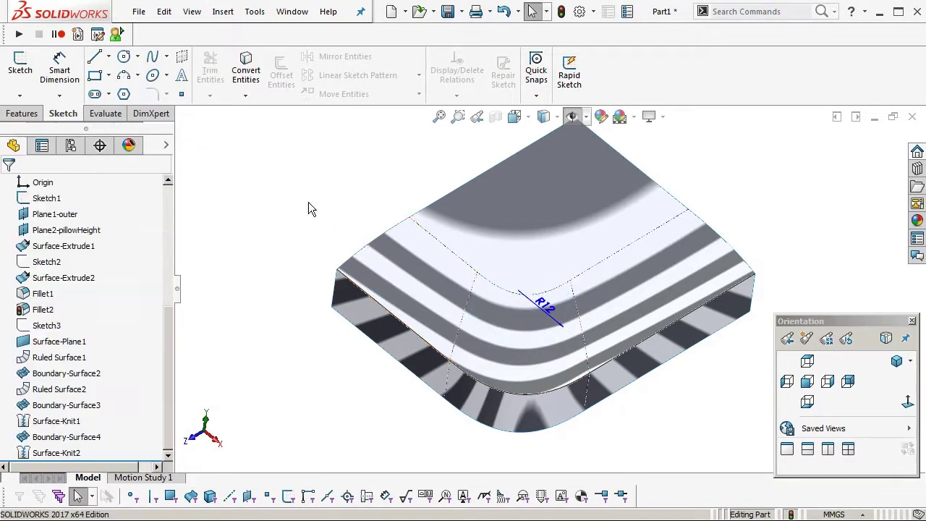
mouse_move(572, 261)
middle_mouse_down()
mouse_move(635, 355)
mouse_move(548, 262)
mouse_move(557, 257)
middle_mouse_up()
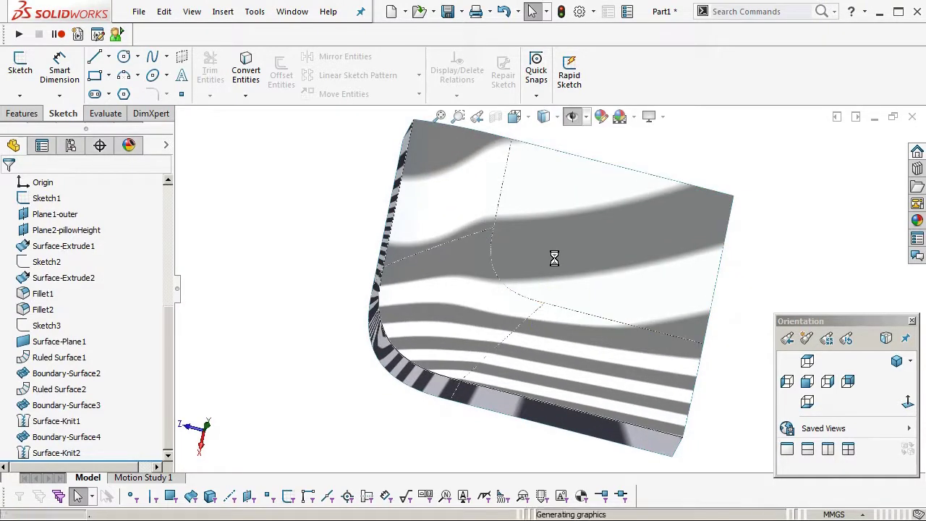
middle_click_drag(556, 280, 561, 248)
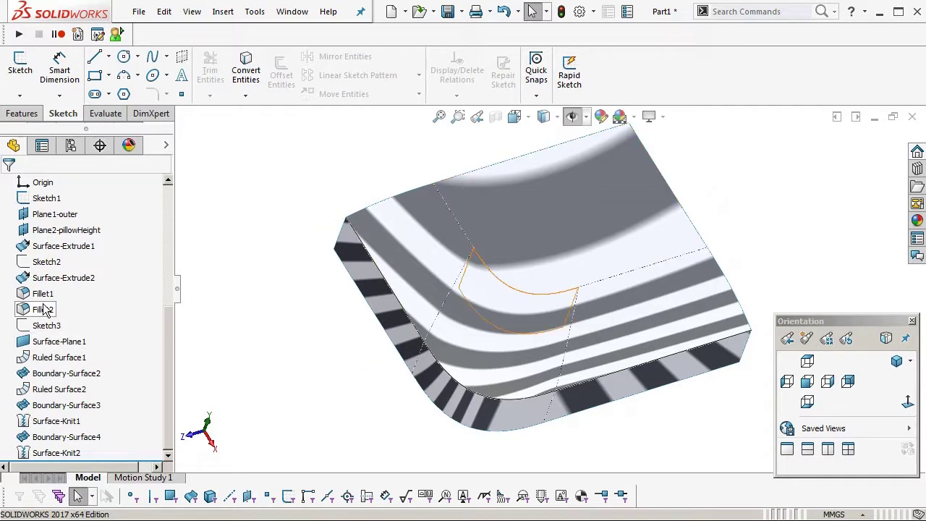
Step: Set the radius of Fillet2 to 5 mm and rebuild the model
double_click(553, 307)
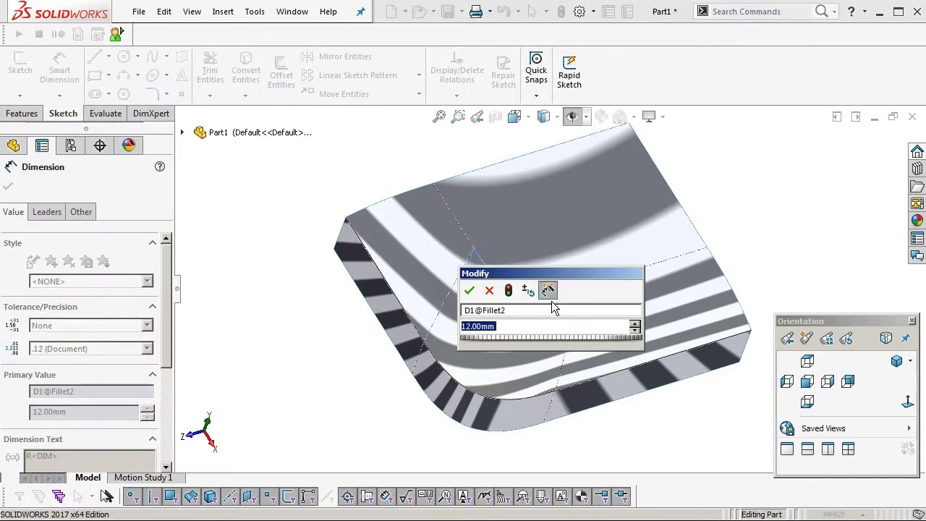
type("5")
key("Return")
left_click(327, 358)
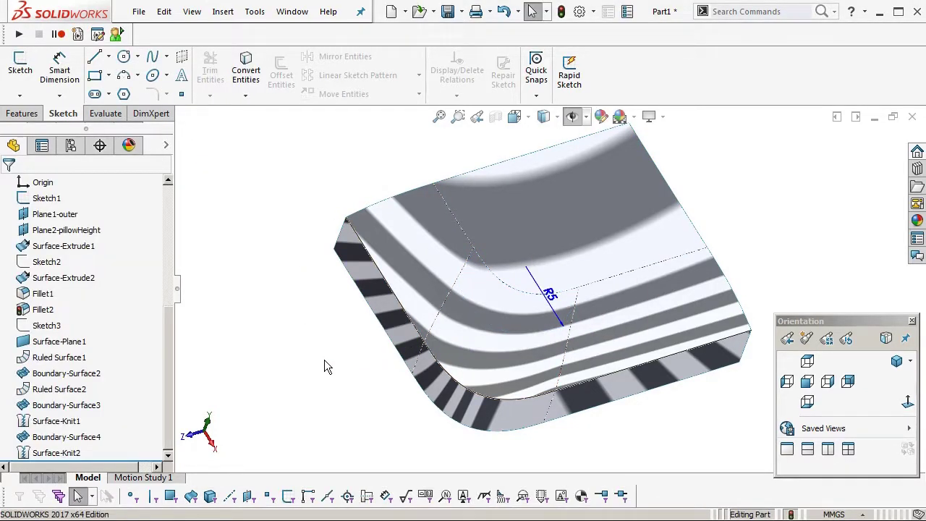
key("ctrl+b")
Step: Examine the corner surface from several sides with the zebra stripes and the curvature coloring
middle_click_drag(492, 348, 558, 367)
scroll(641, 362, "down", 2)
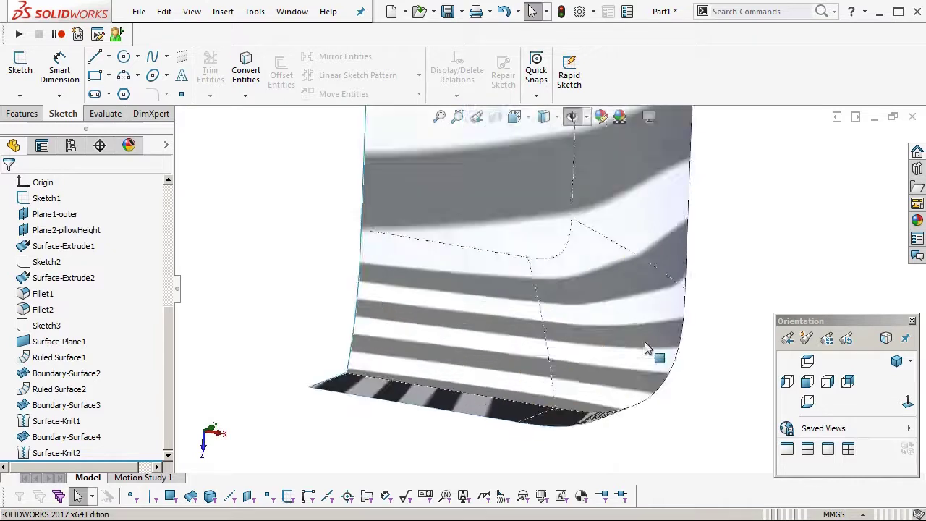
middle_click(581, 314)
middle_click_drag(582, 314, 619, 215)
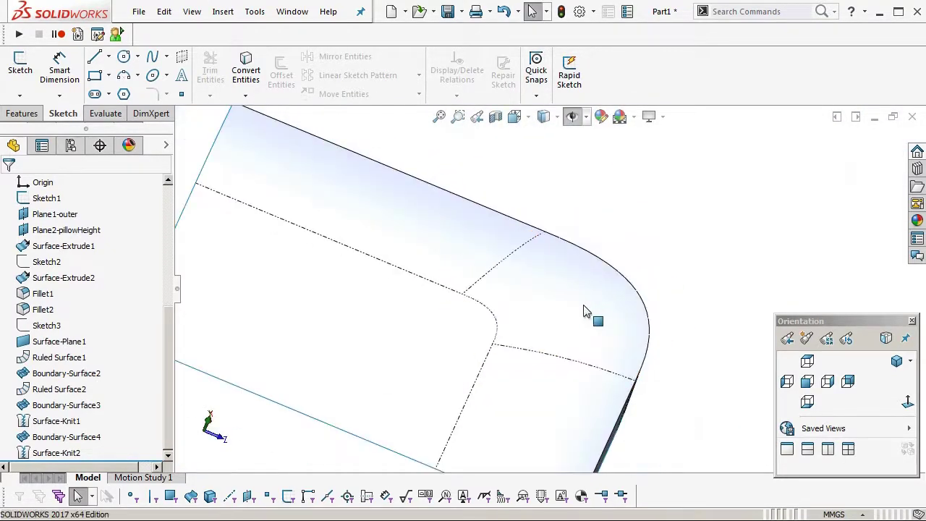
middle_click_drag(593, 316, 532, 321)
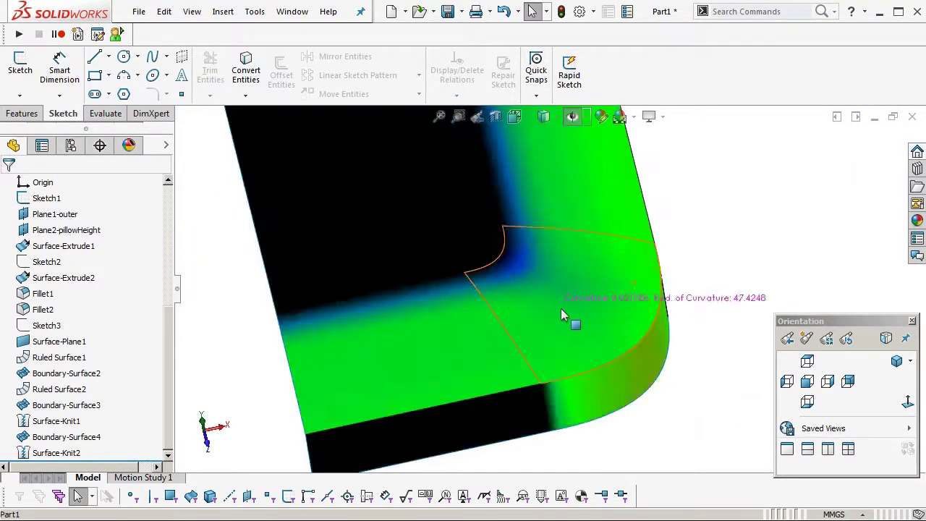
middle_click_drag(564, 317, 654, 298)
scroll(598, 351, "down", 5)
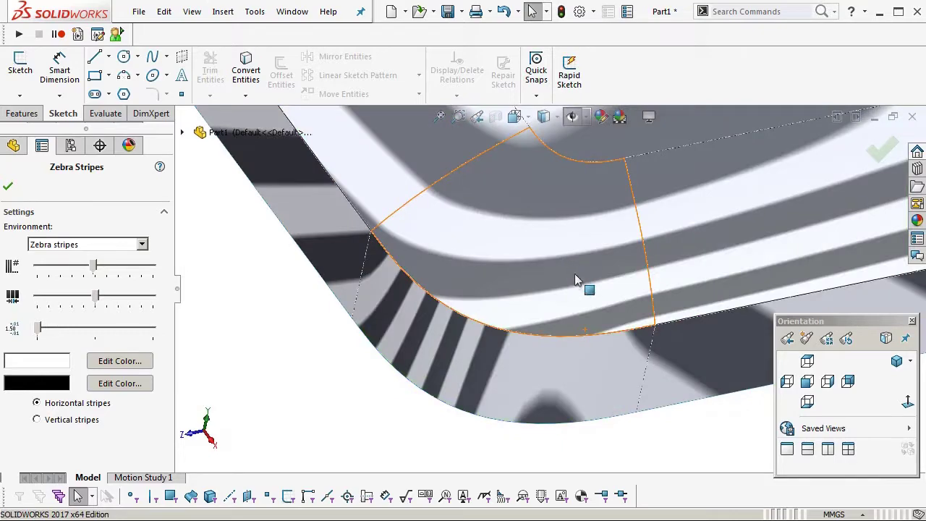
key("Return")
mouse_move(574, 273)
middle_mouse_down()
mouse_move(552, 249)
mouse_move(543, 277)
mouse_move(556, 362)
mouse_move(510, 126)
mouse_move(473, 155)
mouse_move(467, 320)
mouse_move(486, 180)
mouse_move(537, 317)
mouse_move(623, 353)
mouse_move(625, 315)
mouse_move(637, 301)
mouse_move(604, 377)
middle_mouse_up()
scroll(604, 377, "up", 5)
left_click(604, 377)
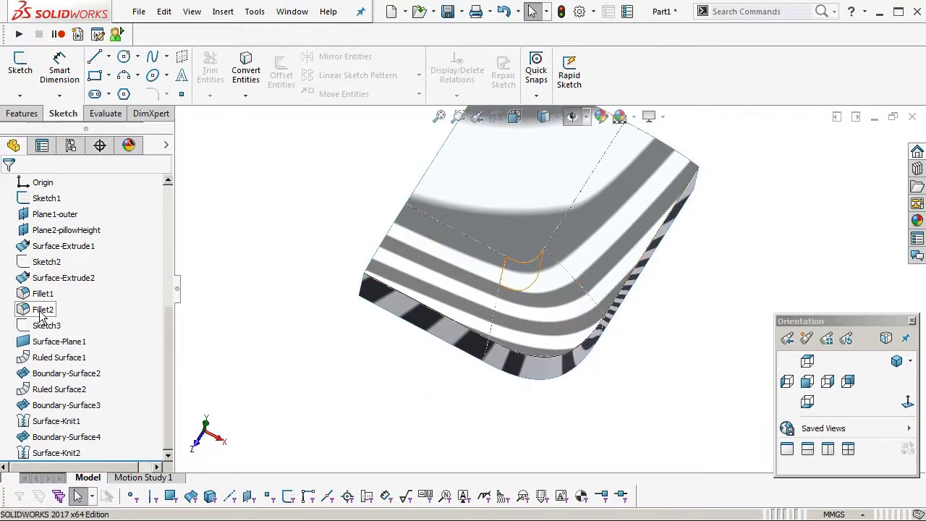
Step: Try to set the radius of Fillet2 to 30 mm
double_click(526, 266)
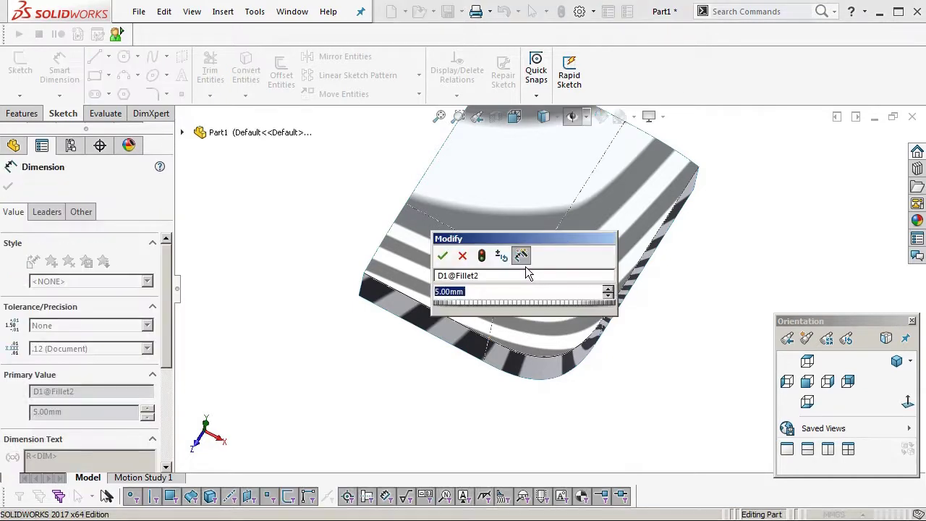
type("30")
key("Return")
left_click(627, 358)
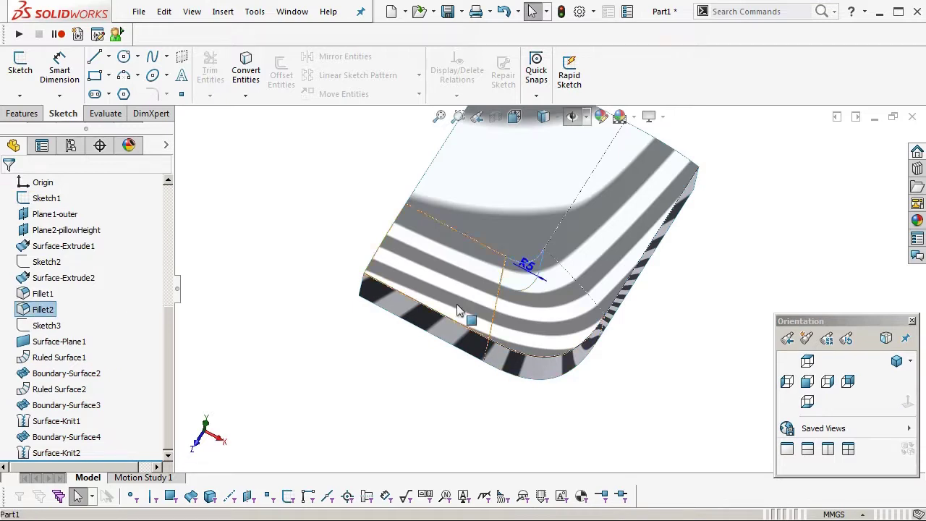
Step: Set the radius of Fillet2 to 20 mm
double_click(528, 271)
type("20")
key("Return")
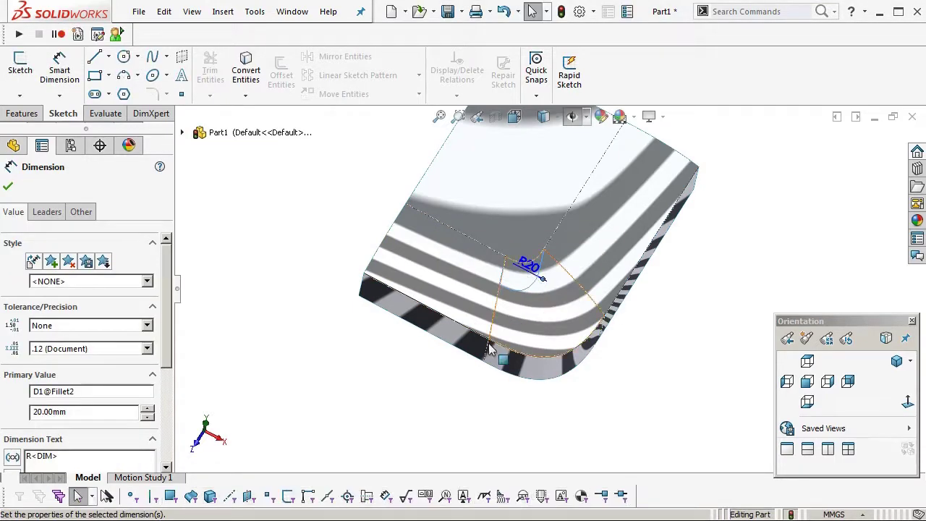
Step: Set the radius of Fillet2 to 8 mm
left_click(418, 402)
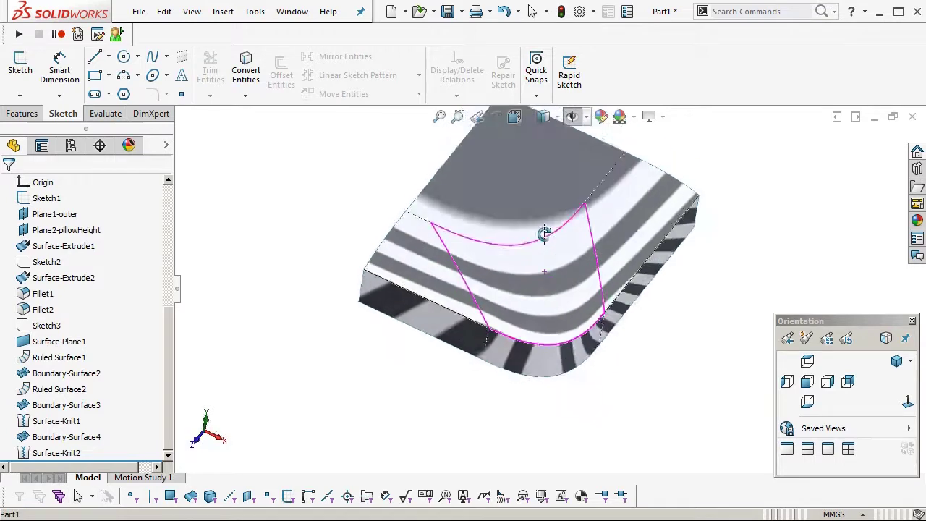
middle_click_drag(545, 276, 486, 269)
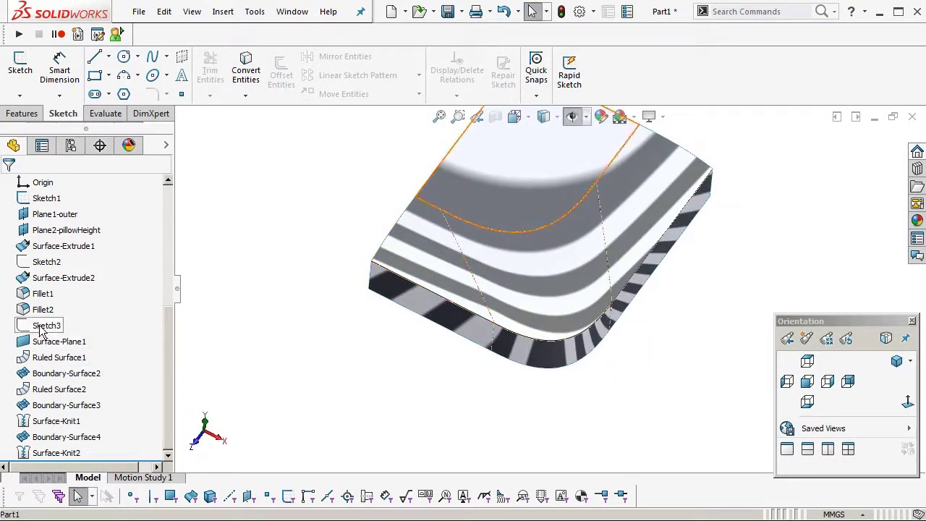
double_click(548, 187)
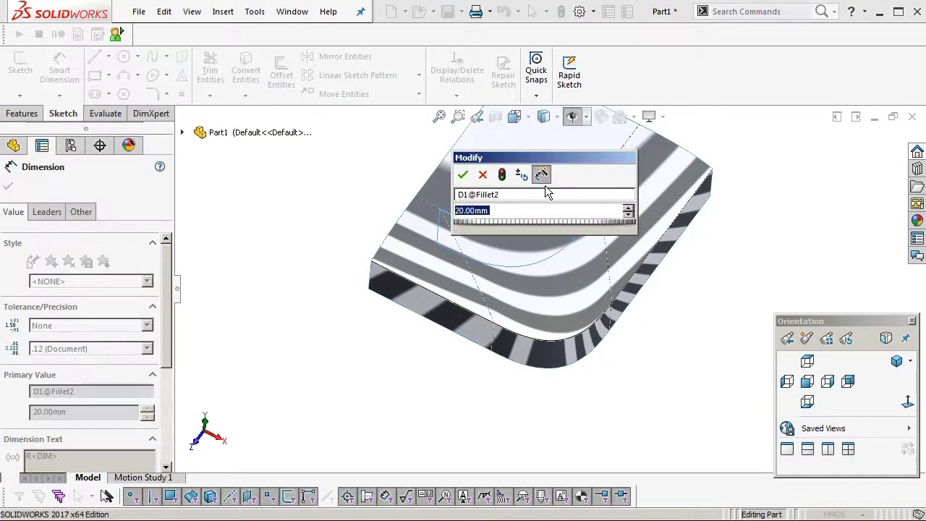
type("8")
key("Return")
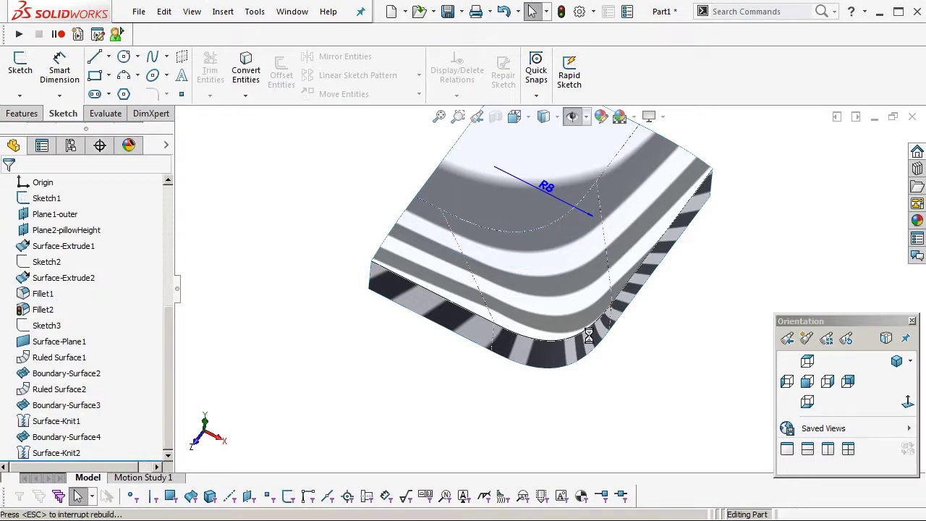
middle_click_drag(496, 338, 528, 296)
Step: Set the D2 offset dimension of Sketch2 to 10 mm and rebuild the model
scroll(27, 293, "up", 4)
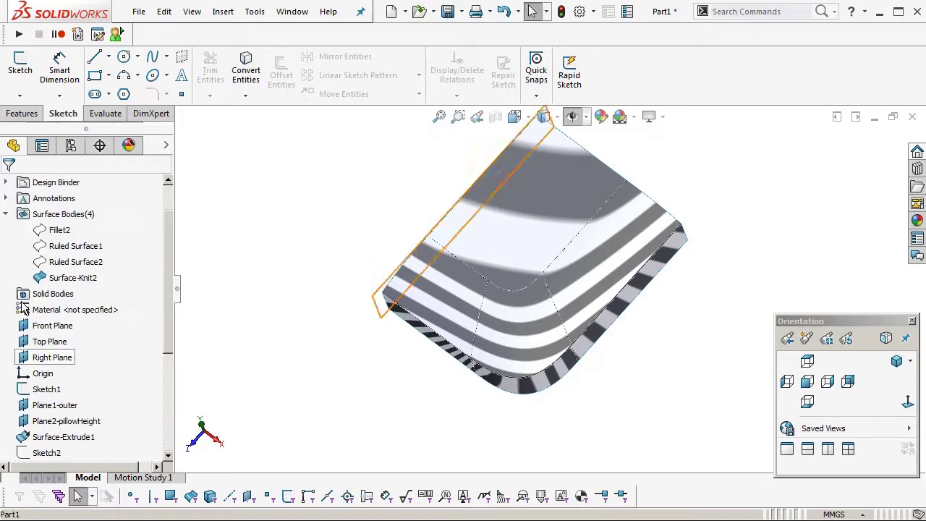
scroll(101, 373, "down", 1)
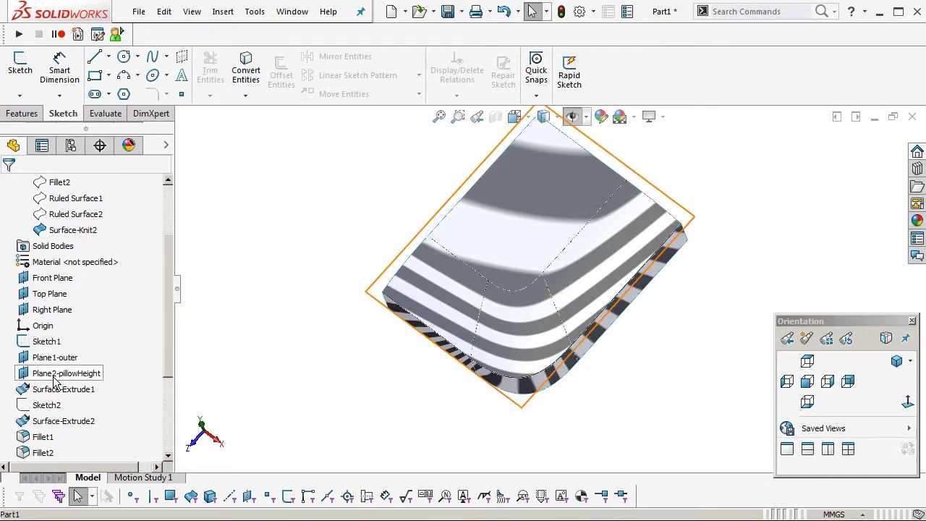
left_click(47, 406)
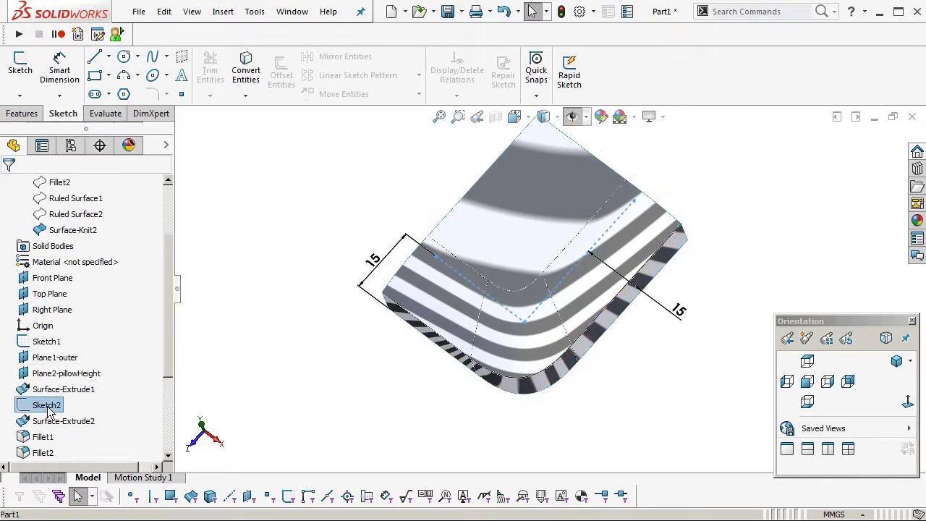
middle_click_drag(569, 381, 573, 383)
middle_click_drag(587, 408, 579, 407)
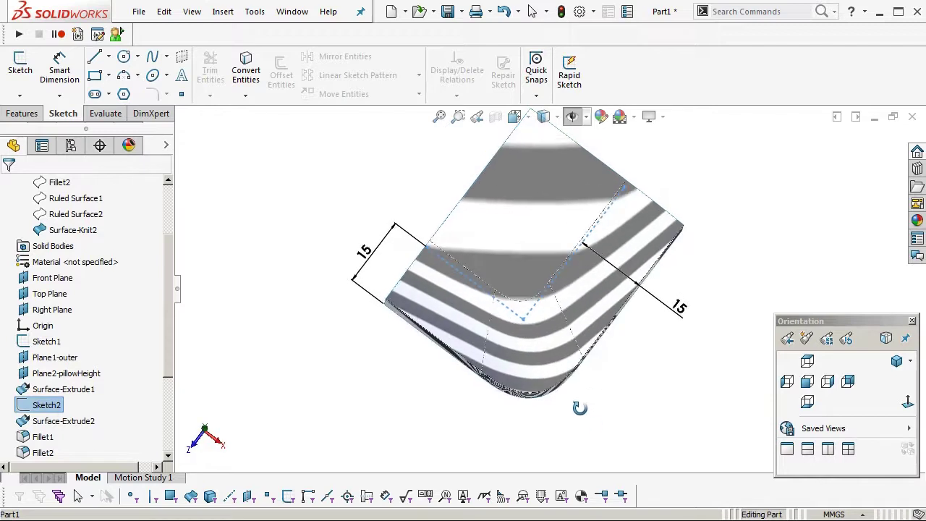
left_click(681, 319)
type("10")
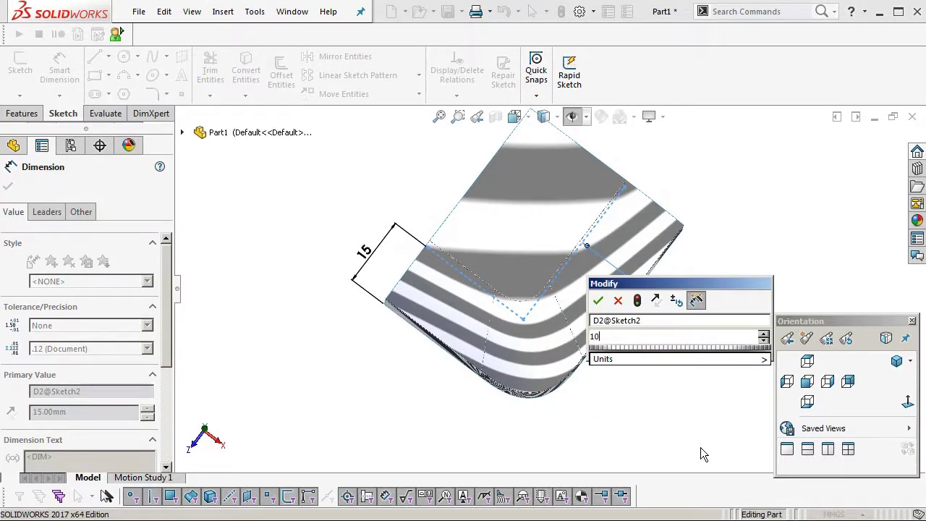
key("Return")
left_click(701, 448)
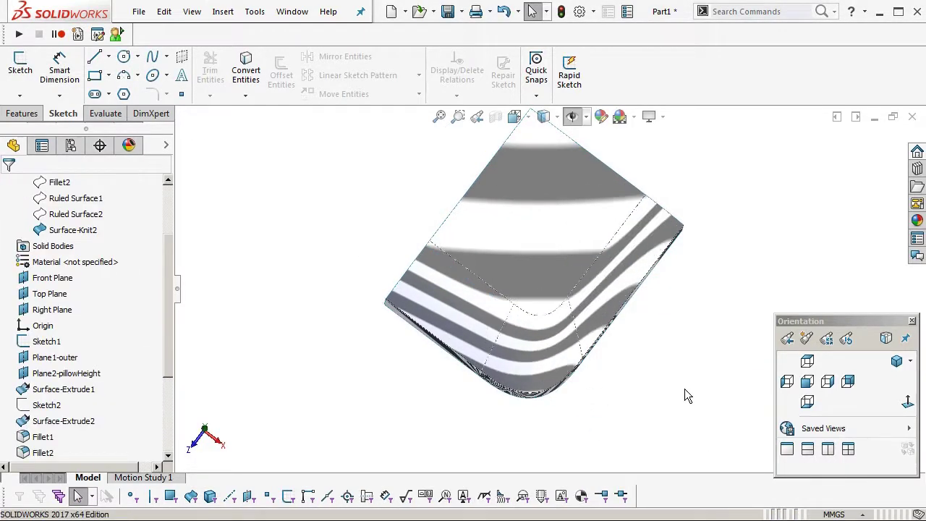
Step: Examine the zebra stripes on the rounded corner and its neighbouring surfaces up close and from several sides
scroll(589, 343, "down", 2)
middle_click_drag(589, 343, 545, 393)
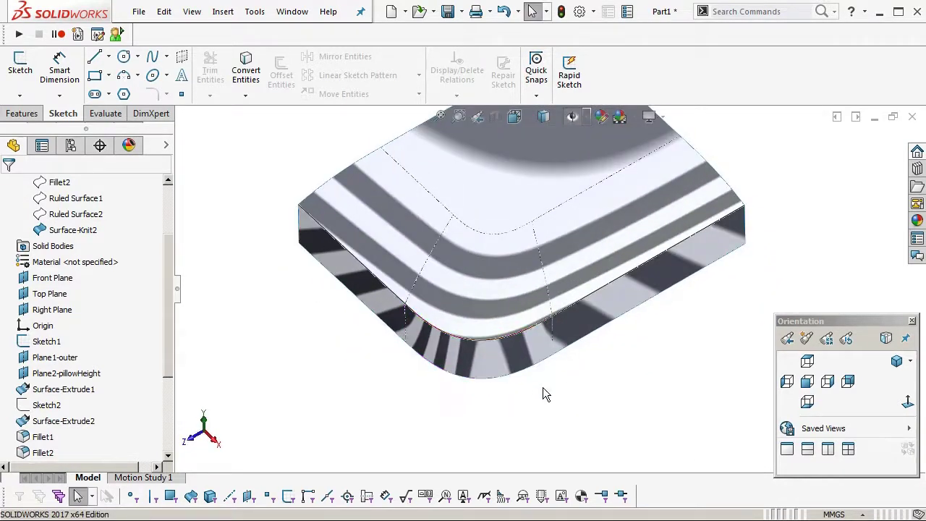
key("z")
middle_click_drag(498, 286, 513, 352, "ctrl")
scroll(512, 352, "down", 2)
middle_click_drag(717, 431, 501, 360)
Step: Try to set both Direction 1 side edges of Boundary-Surface4 to Curvature To Face
left_click(501, 360)
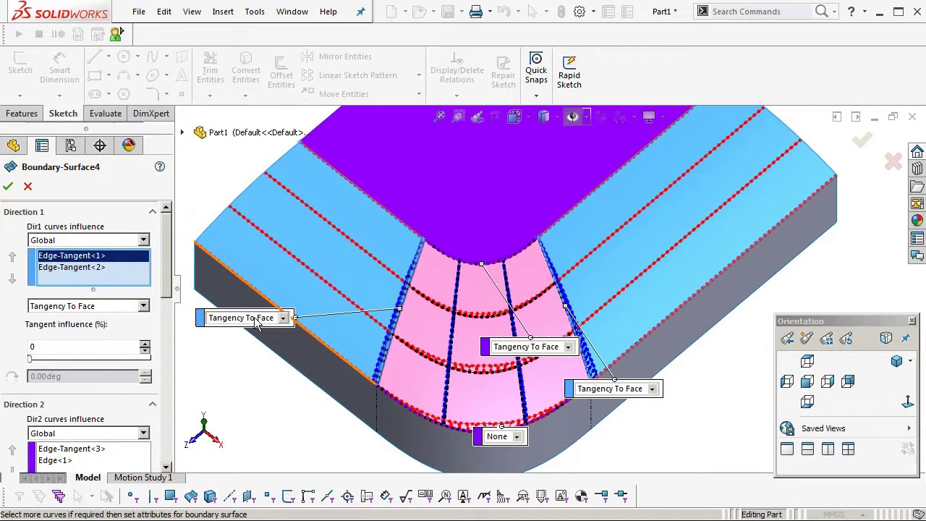
left_click(59, 268)
left_click(58, 258)
left_click(53, 306)
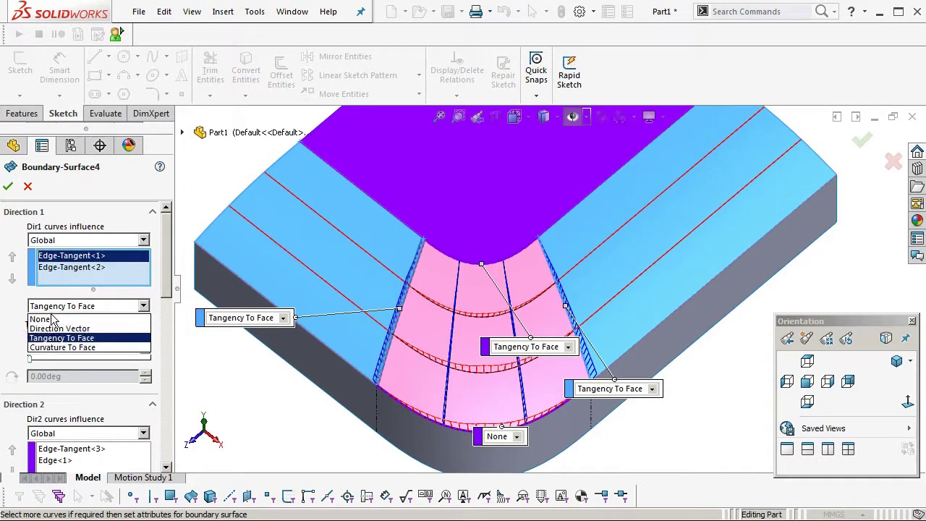
left_click(63, 347)
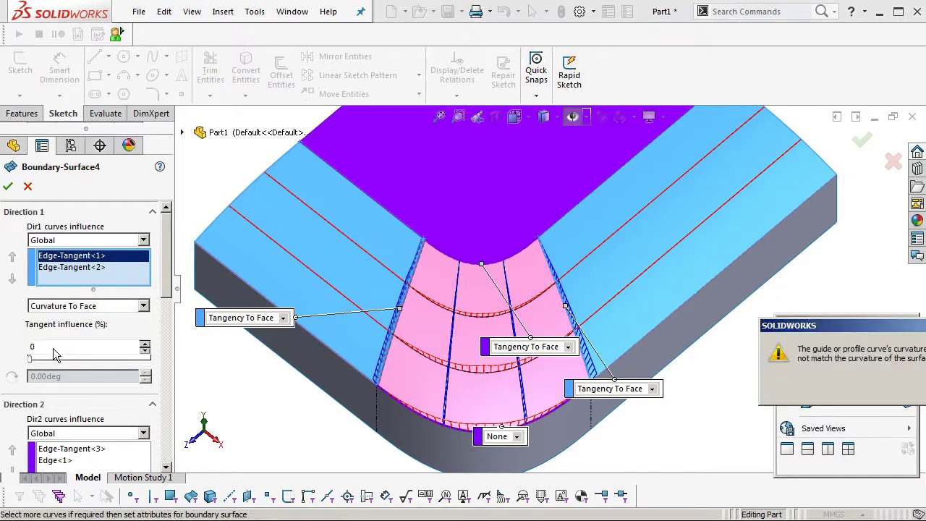
key("Return")
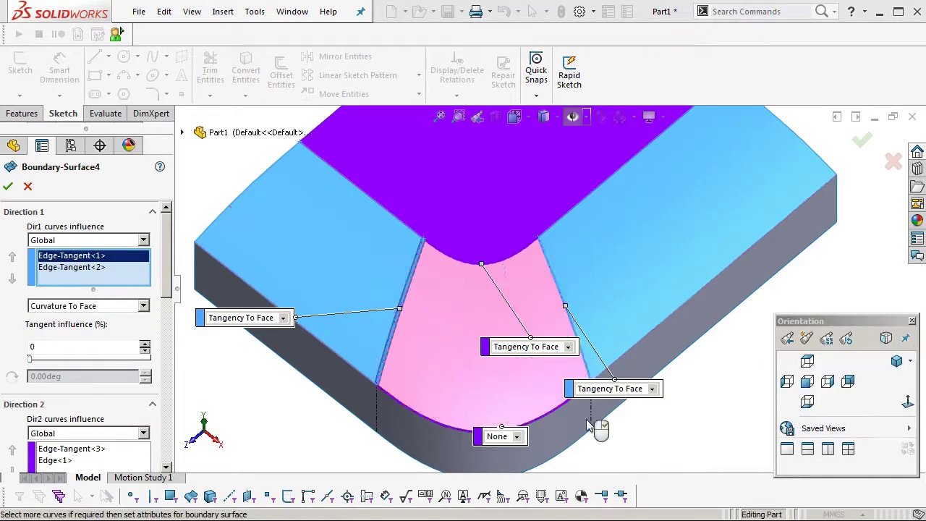
scroll(401, 392, "down", 2)
middle_click_drag(400, 392, 400, 322)
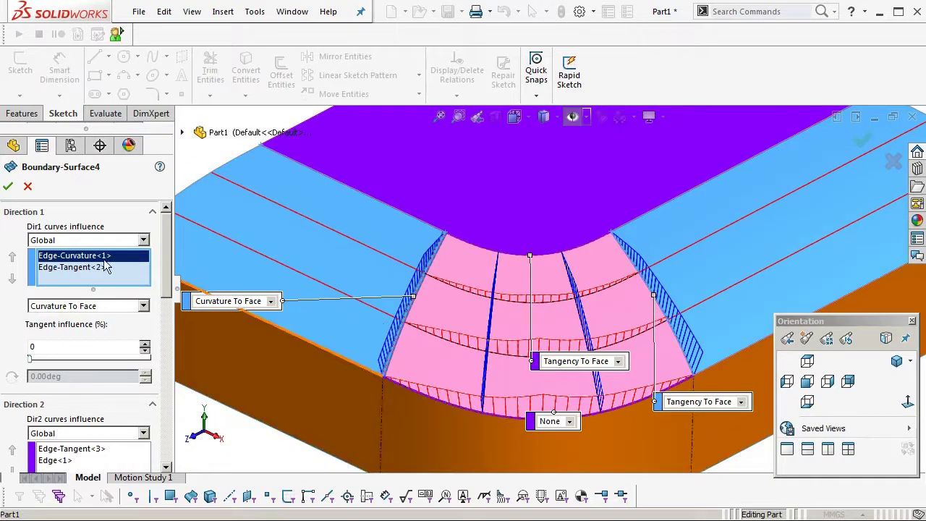
left_click(70, 268)
left_click(80, 305)
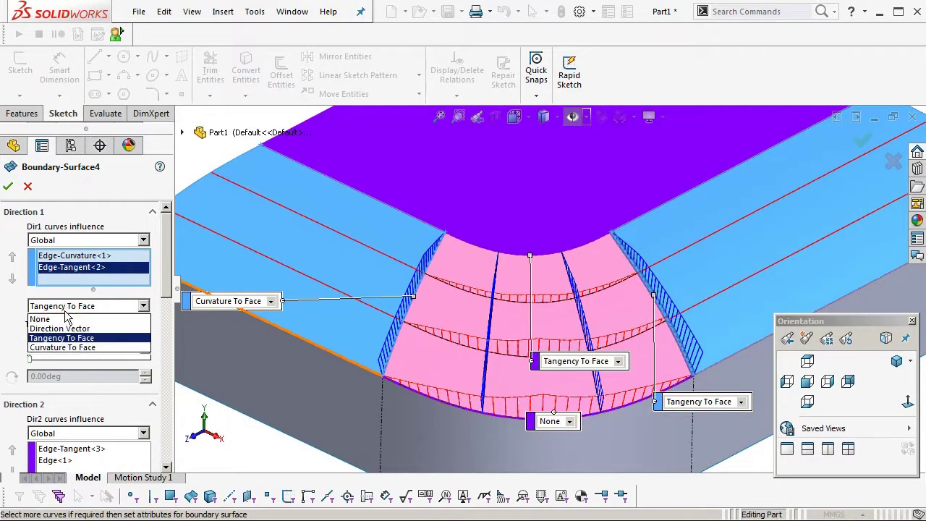
left_click(65, 349)
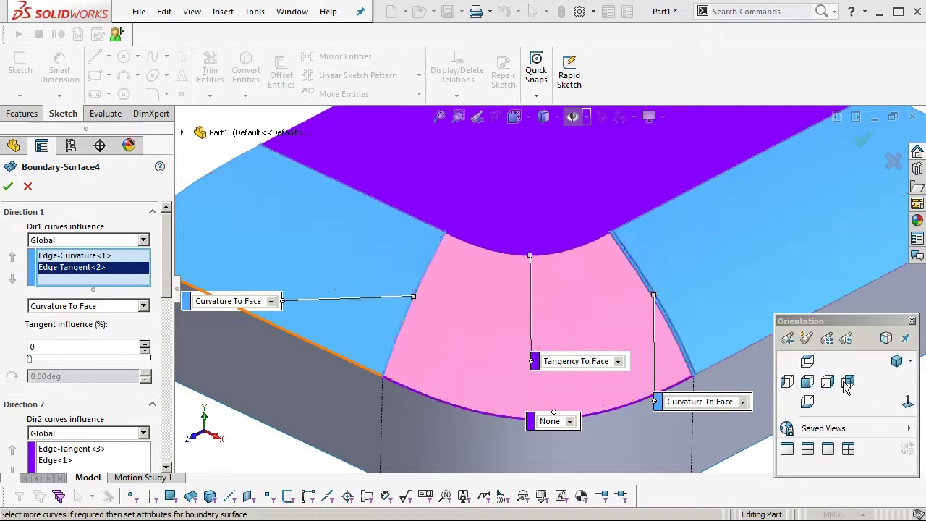
left_click(27, 187)
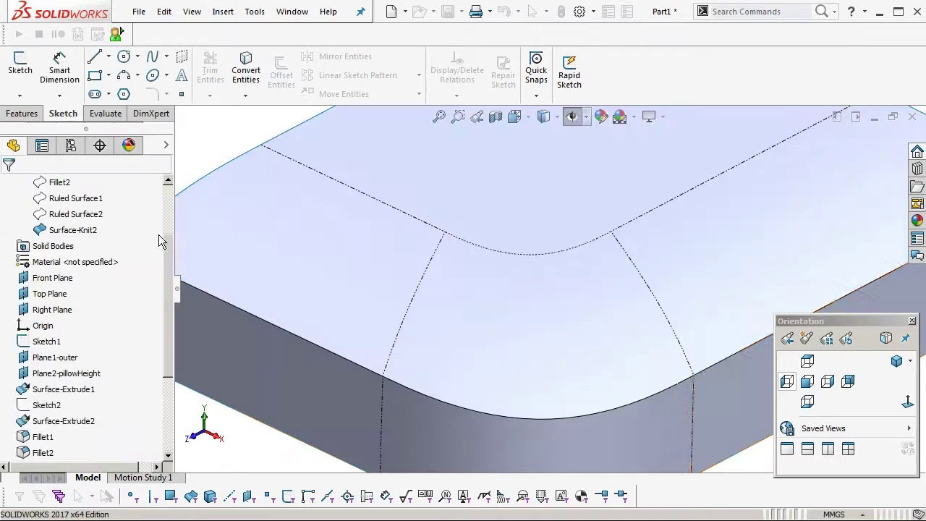
Step: Set the Boundary-Surface4 edge along the flat top face to Curvature To Face and check the corner with curvature coloring
left_click(531, 336)
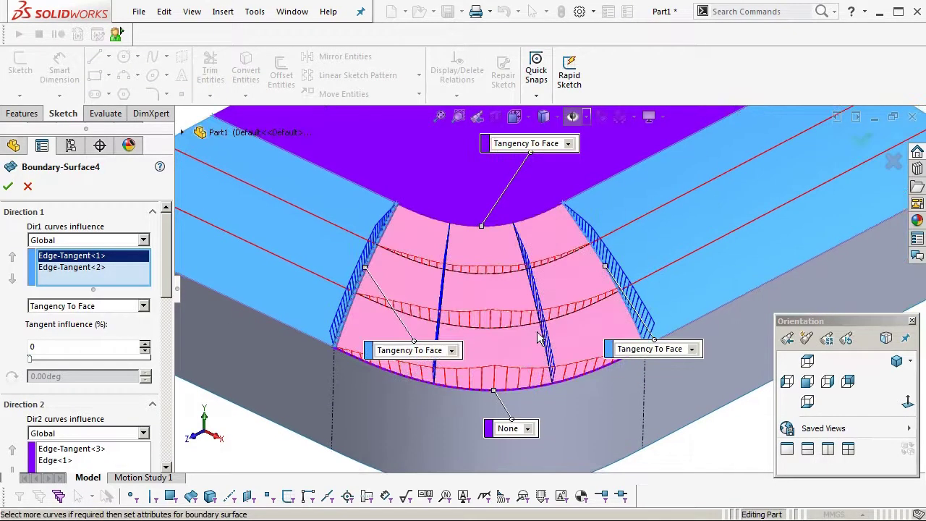
left_click(526, 143)
left_click(526, 184)
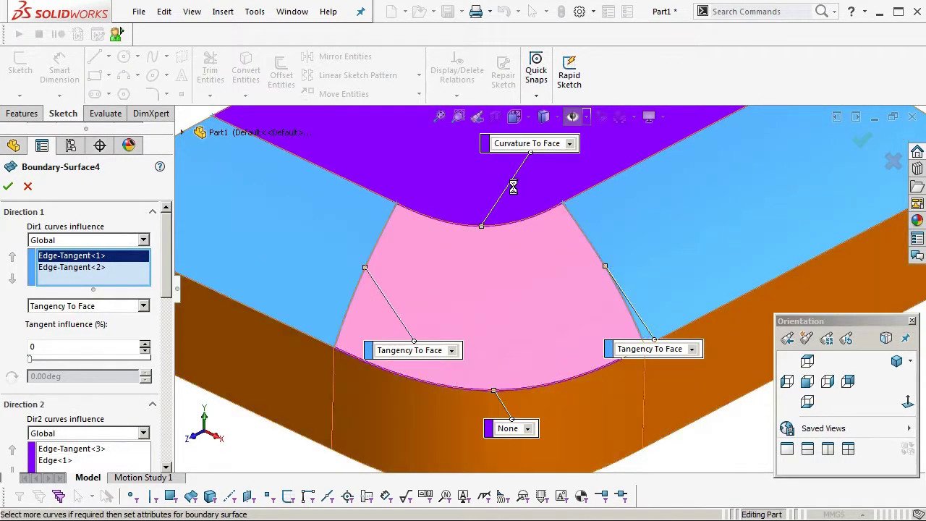
middle_click_drag(496, 261, 474, 278)
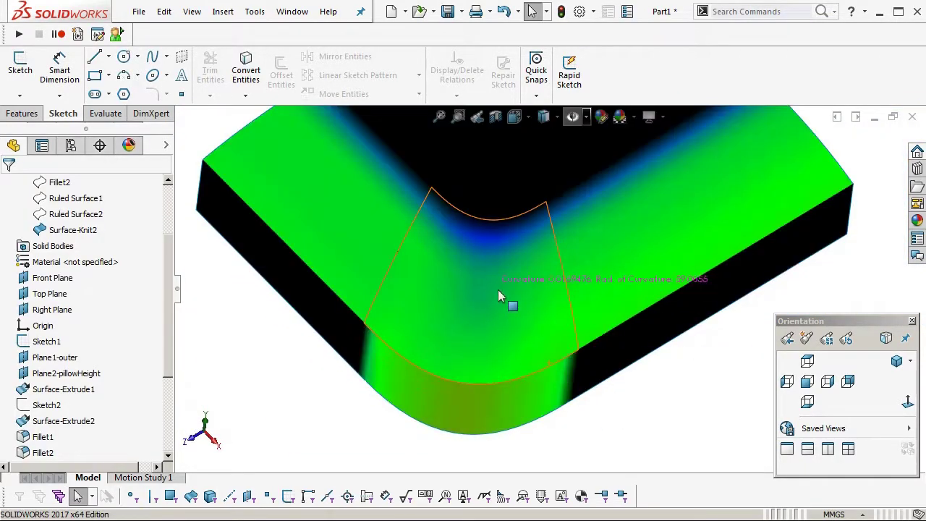
middle_click_drag(498, 291, 497, 269)
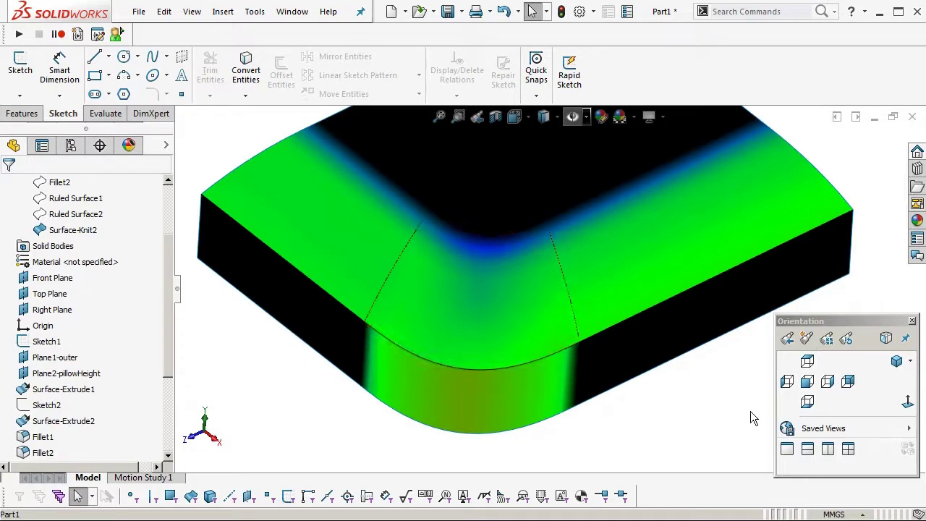
Step: Set both Direction 1 edges of Boundary-Surface2 to Align With Section Normal, keeping Curvature To Face and Tangency To Face
scroll(511, 397, "up", 2)
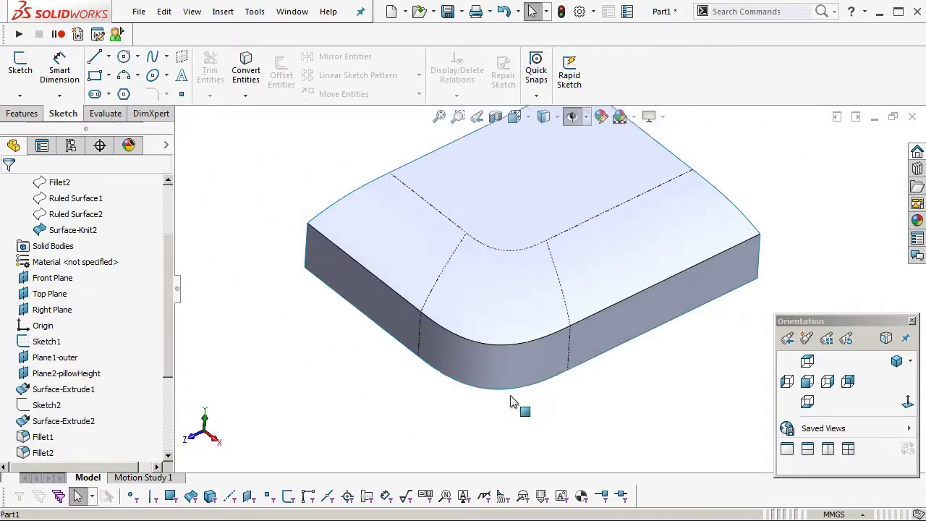
middle_click_drag(511, 402, 424, 379)
left_click(394, 291)
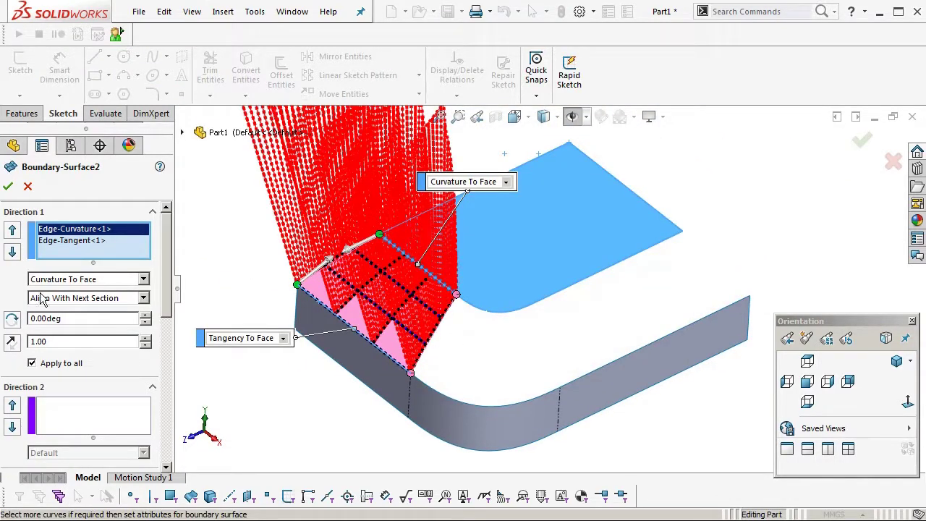
left_click(52, 304)
left_click(58, 321)
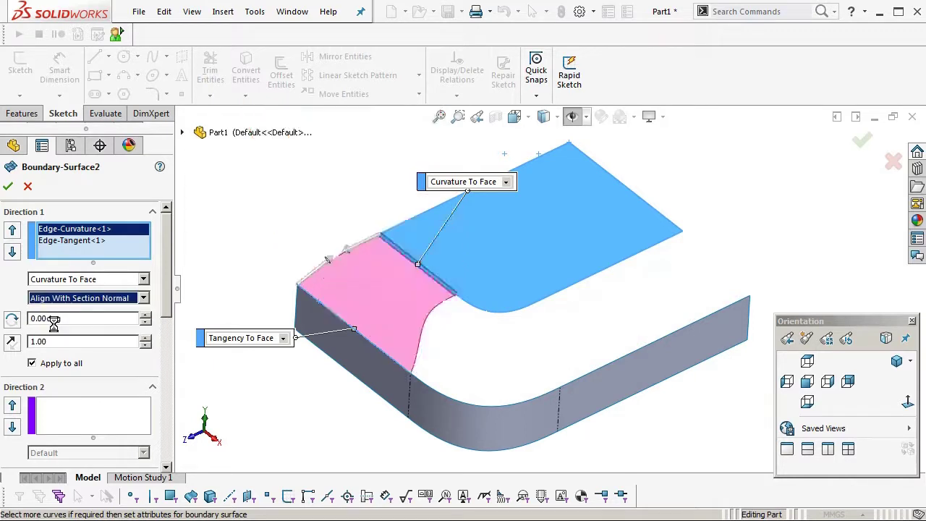
left_click(62, 242)
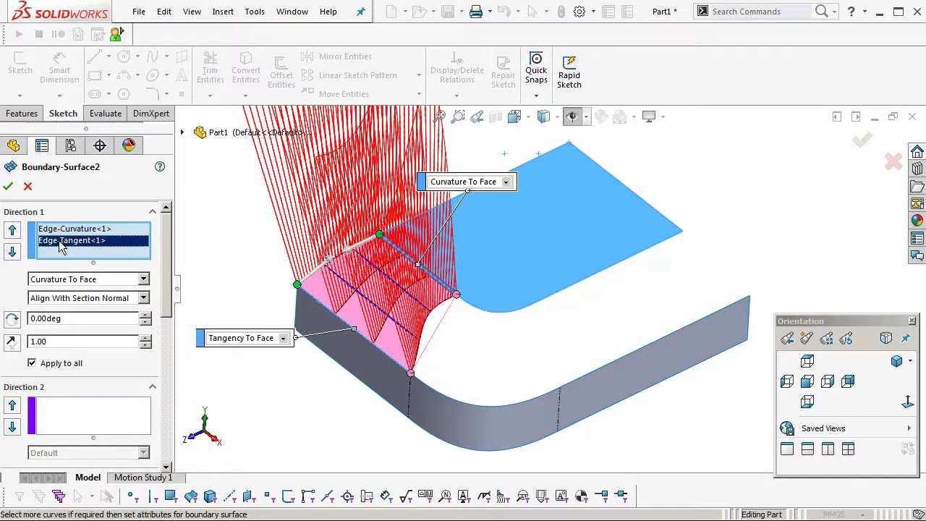
left_click(52, 282)
left_click(47, 310)
left_click(48, 299)
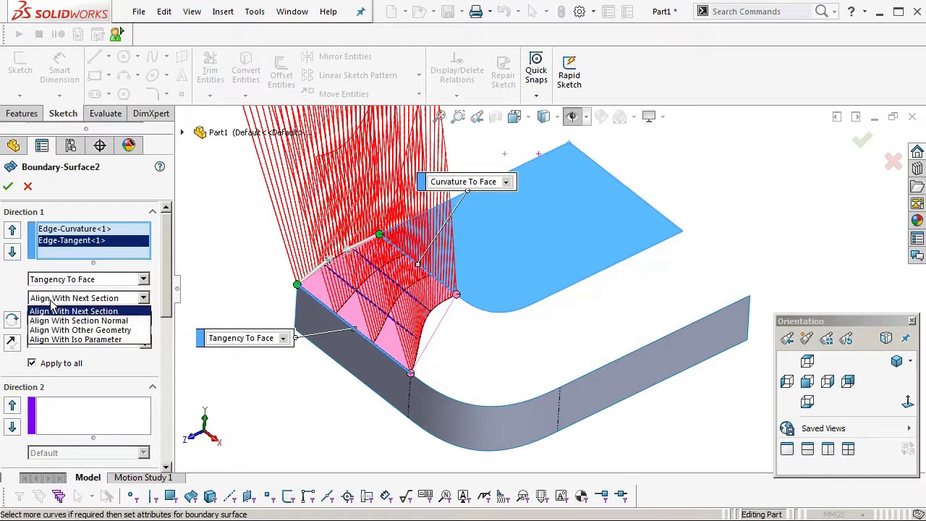
left_click(54, 321)
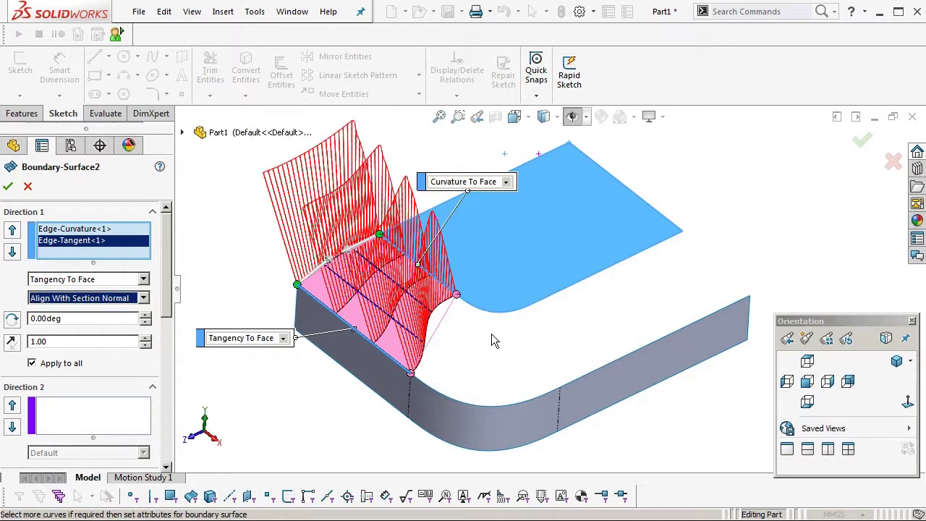
key("Return")
Step: Set both Direction 1 edges of Boundary-Surface3 to Align With Section Normal
left_click(605, 330)
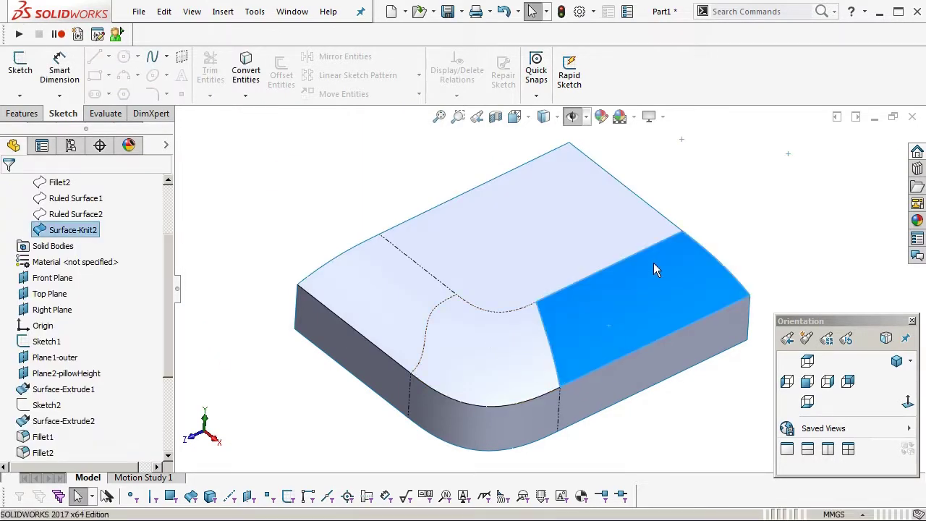
key("Return")
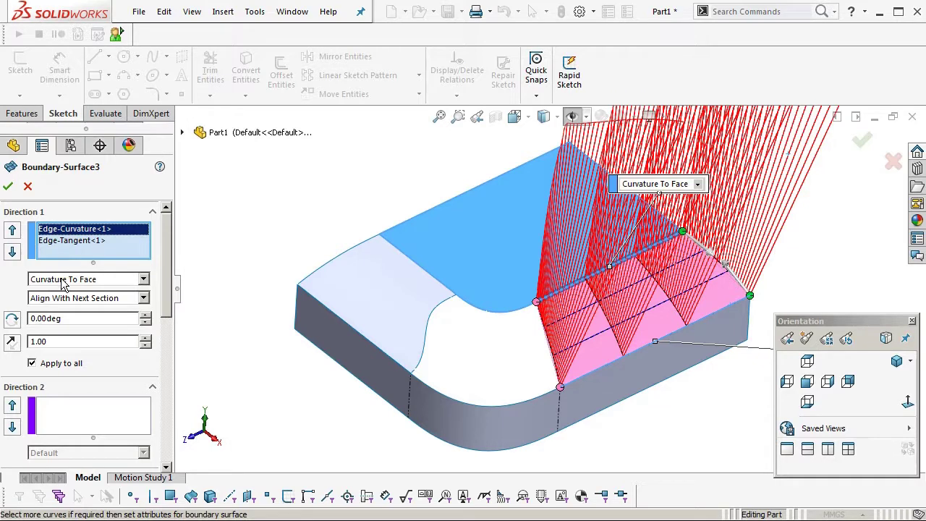
left_click(63, 282)
left_click(47, 321)
left_click(47, 298)
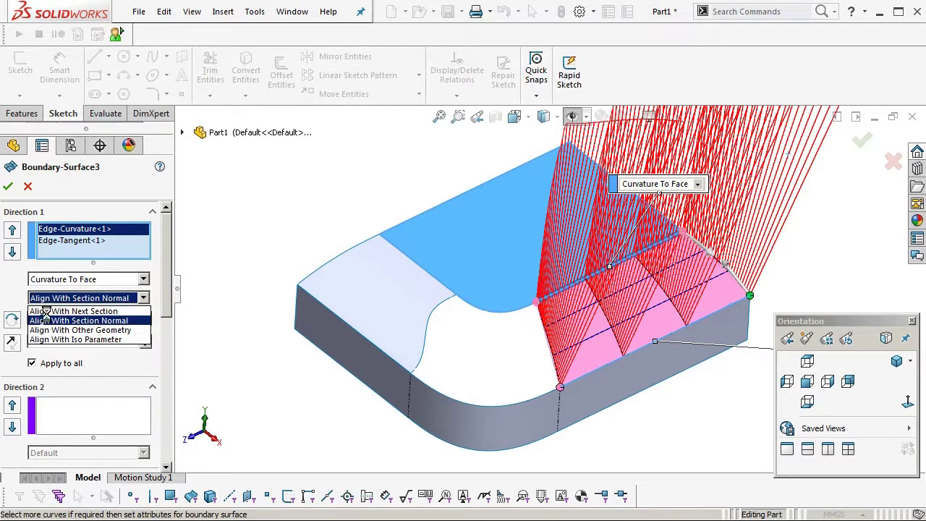
left_click(46, 311)
left_click(70, 241)
left_click(57, 298)
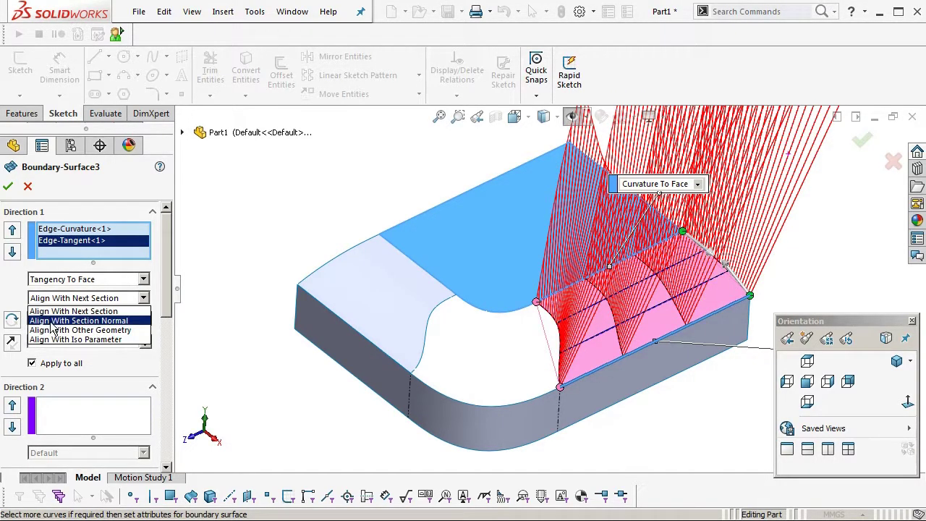
left_click(52, 323)
key("Return")
Step: Examine the curvature coloring of the corner patch and its transitions to the side surfaces
middle_click_drag(667, 446, 502, 326)
scroll(582, 407, "down", 3)
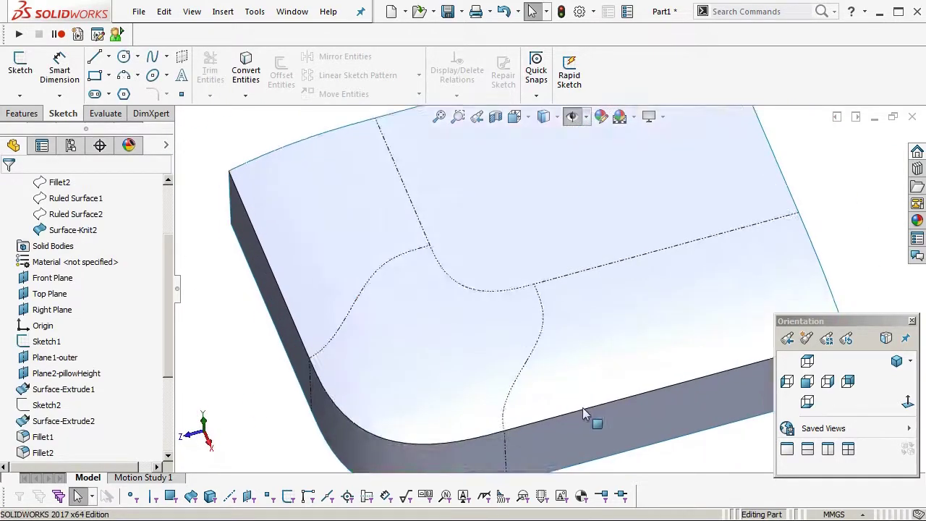
mouse_move(582, 408)
middle_mouse_down()
mouse_move(578, 329)
mouse_move(589, 325)
mouse_move(622, 224)
mouse_move(598, 213)
mouse_move(548, 337)
mouse_move(488, 420)
mouse_move(550, 394)
mouse_move(489, 196)
mouse_move(437, 325)
middle_mouse_up()
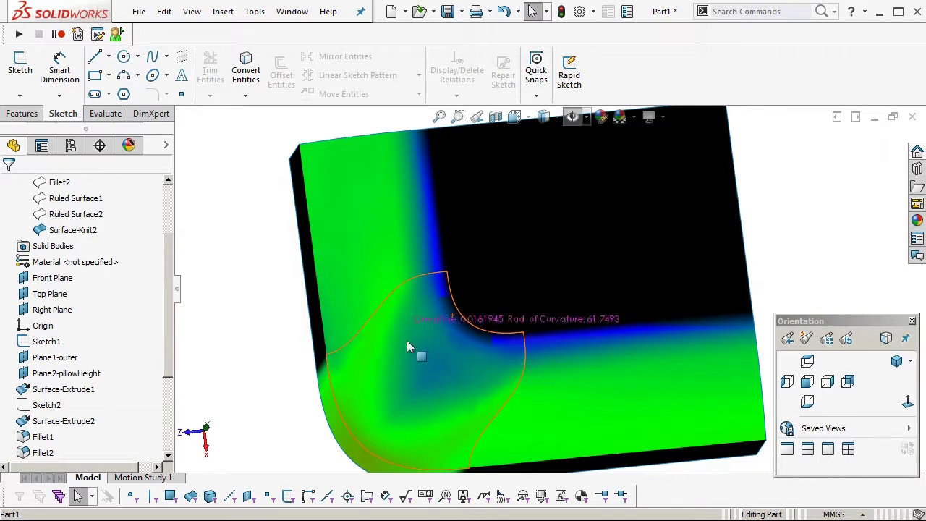
Step: Try Align With Next Section on the curvature edge of Boundary-Surface2 in Direction 1
key("c")
scroll(504, 395, "up", 2)
key("z")
middle_click_drag(391, 326, 505, 233)
key("Escape")
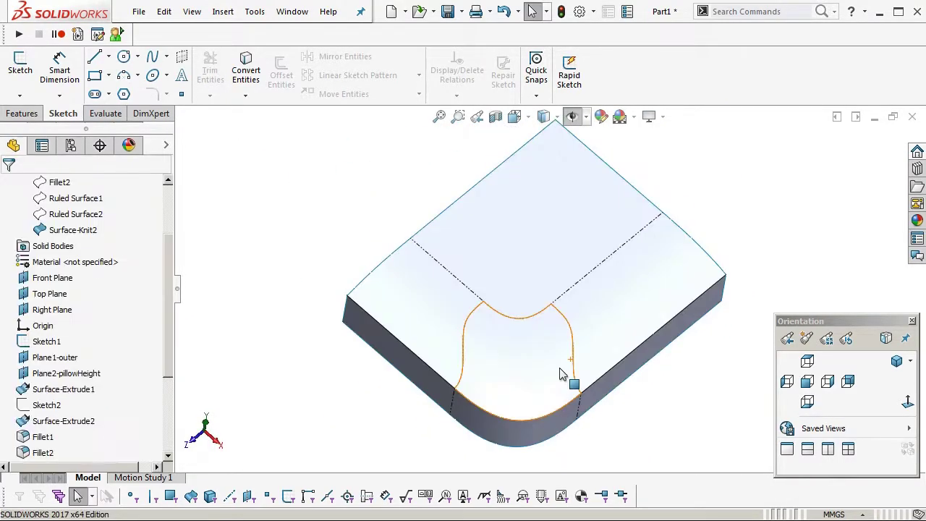
mouse_move(560, 369)
middle_mouse_down()
mouse_move(582, 364)
mouse_move(660, 419)
mouse_move(566, 365)
middle_mouse_up()
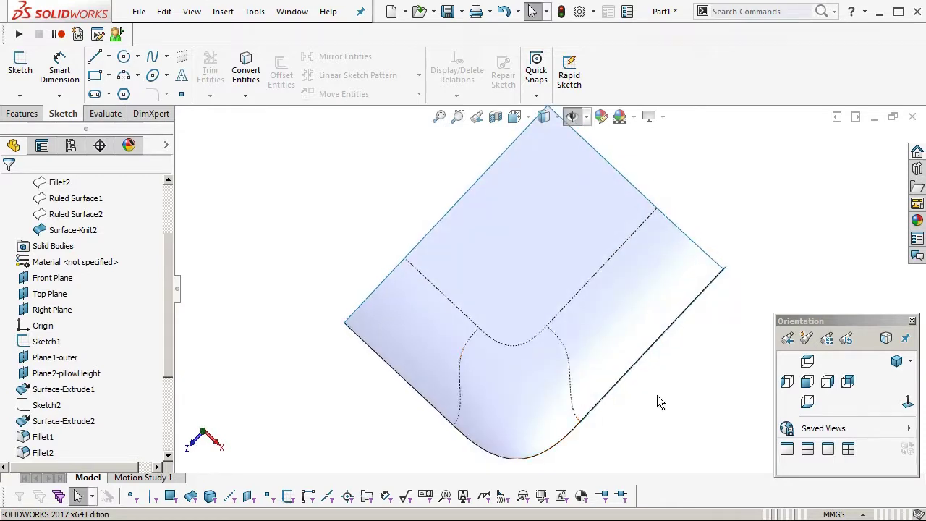
left_click(422, 337)
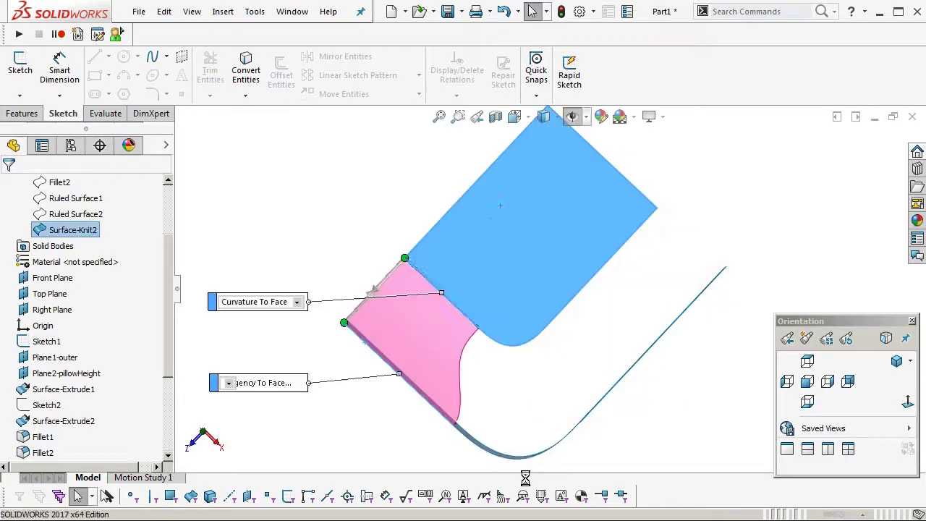
left_click(78, 240)
left_click(78, 230)
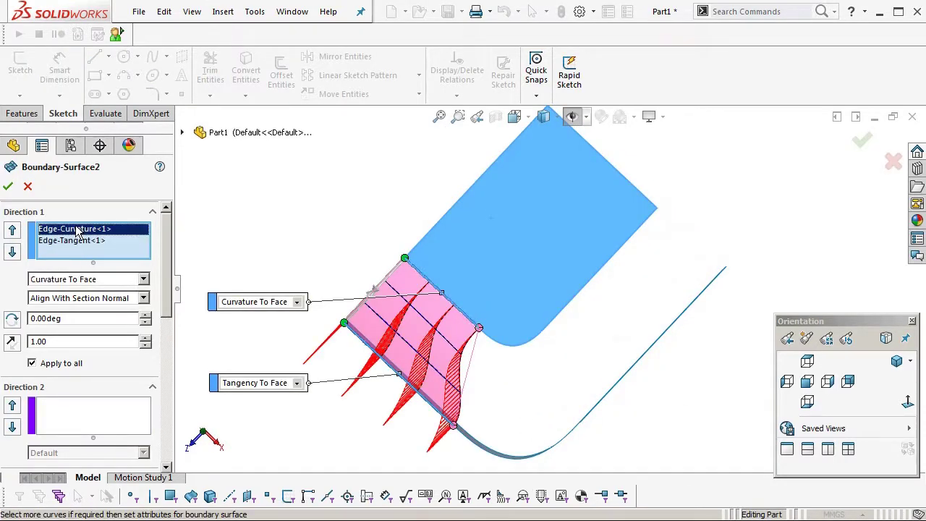
left_click(62, 303)
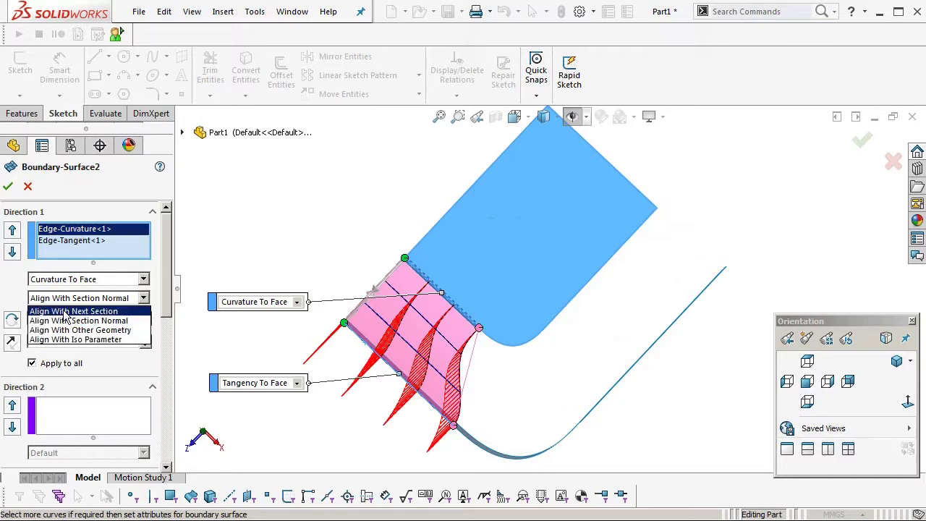
left_click(66, 316)
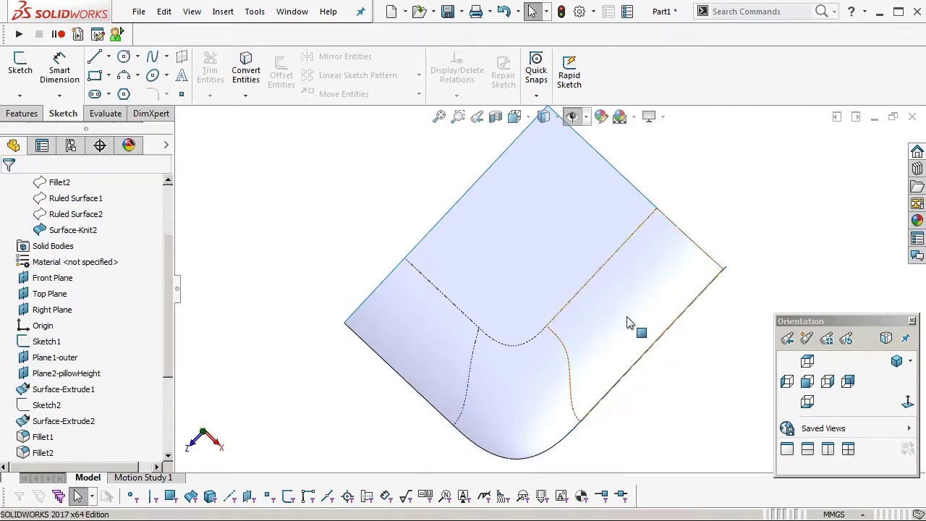
Step: Try Align With Next Section on the Direction 1 curvature edge of Boundary-Surface3
left_click(656, 279)
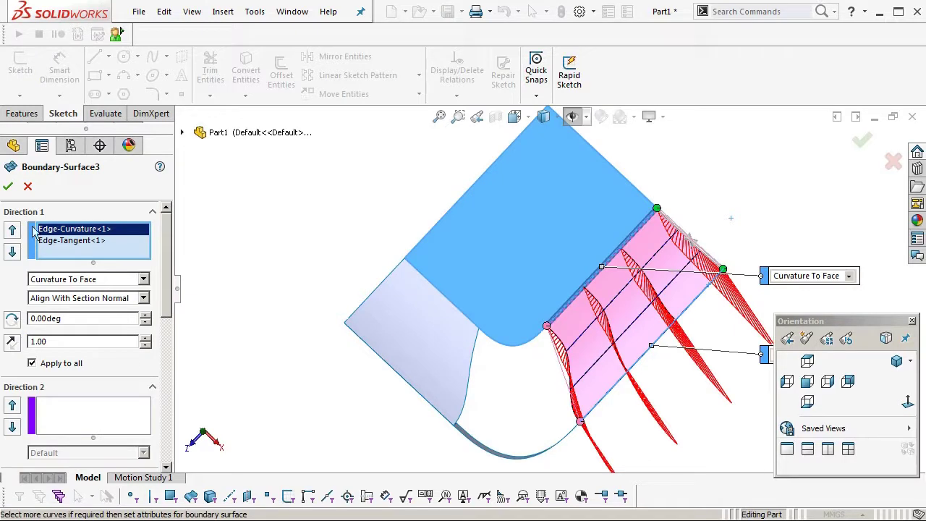
left_click(56, 248)
left_click(56, 232)
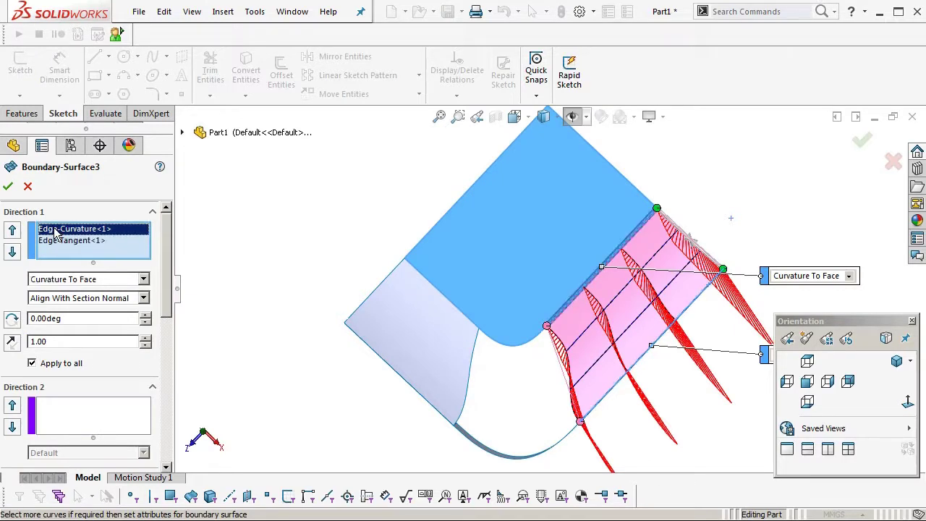
left_click(84, 304)
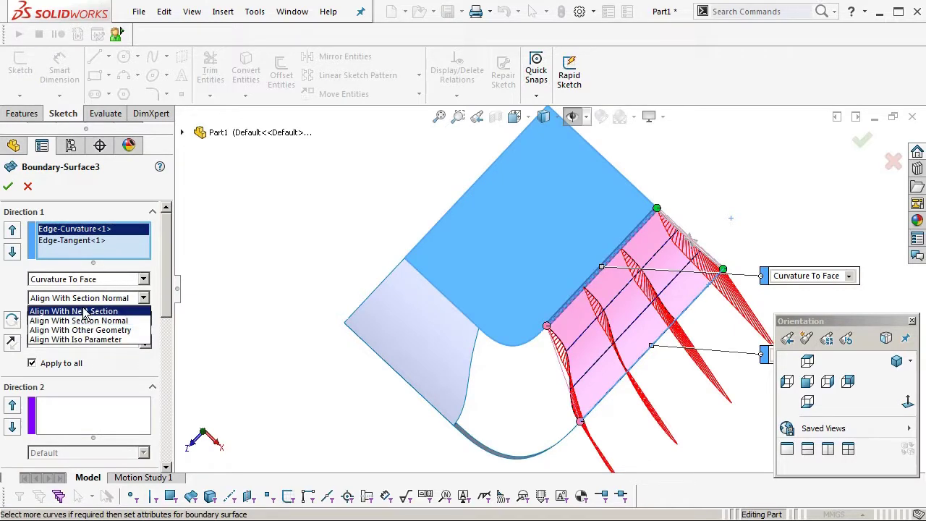
left_click(84, 315)
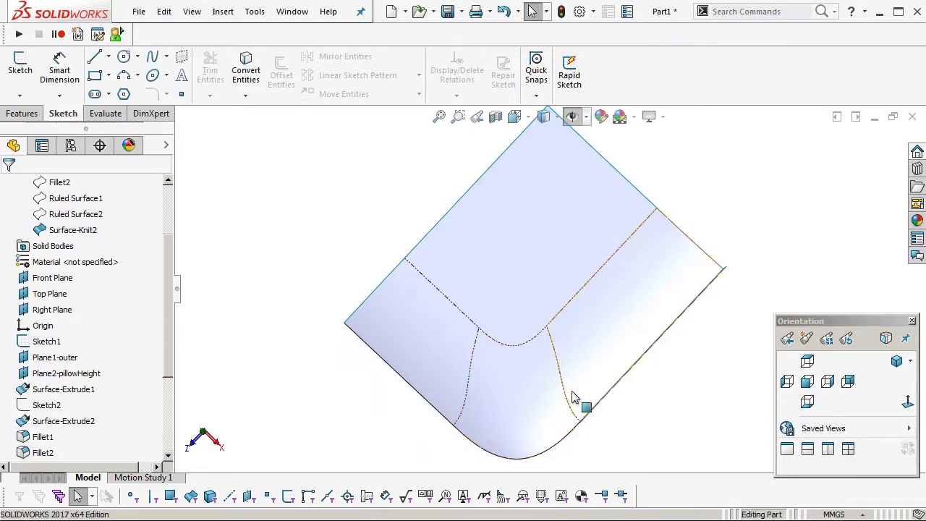
Step: Check the corner patch and its side transitions with curvature coloring and zebra stripes
middle_click_drag(572, 392, 558, 316)
key("c")
scroll(530, 367, "down", 4)
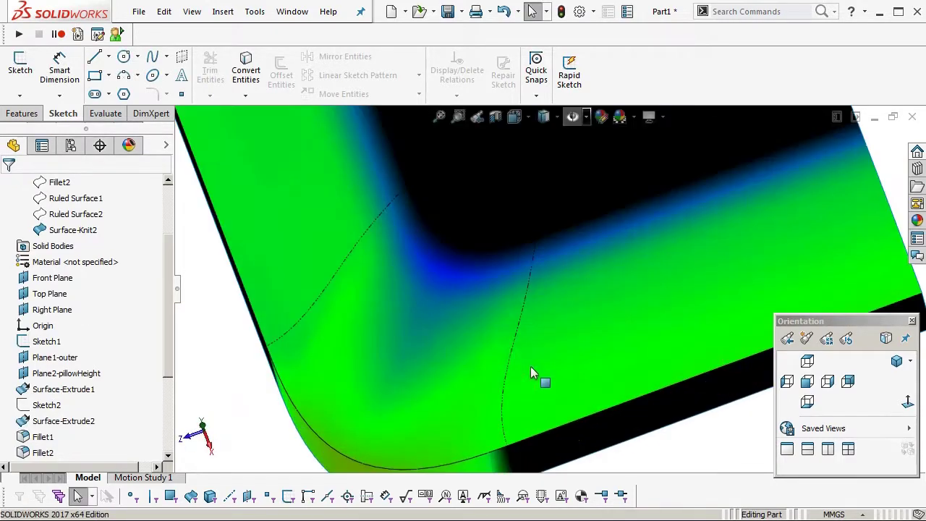
scroll(531, 367, "up", 1)
mouse_move(531, 366)
middle_mouse_down()
mouse_move(552, 182)
mouse_move(538, 327)
mouse_move(528, 312)
mouse_move(521, 366)
mouse_move(526, 354)
middle_mouse_up()
key("c")
key("z")
key("Return")
scroll(526, 357, "up", 1)
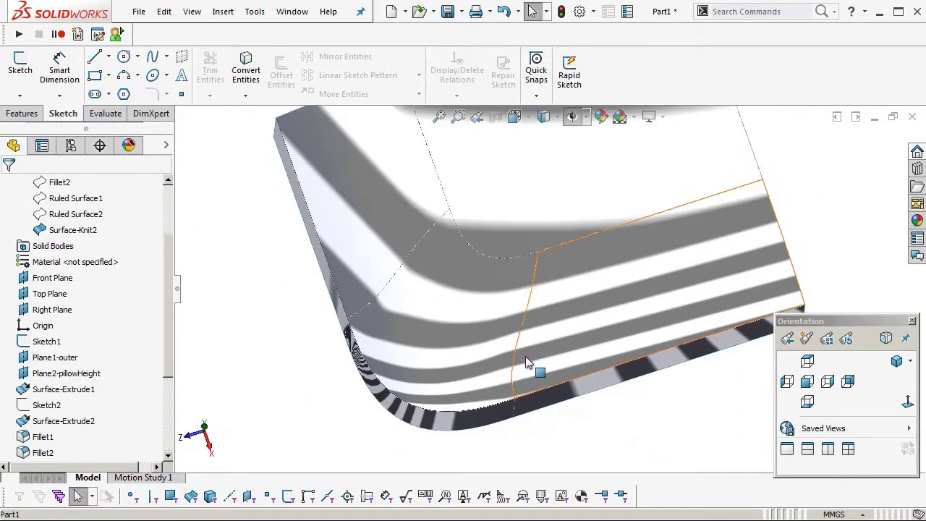
Step: Turn off the zebra stripes and undo the alignment changes made to Boundary-Surface2 and Boundary-Surface3
key("z")
key("ctrl+z")
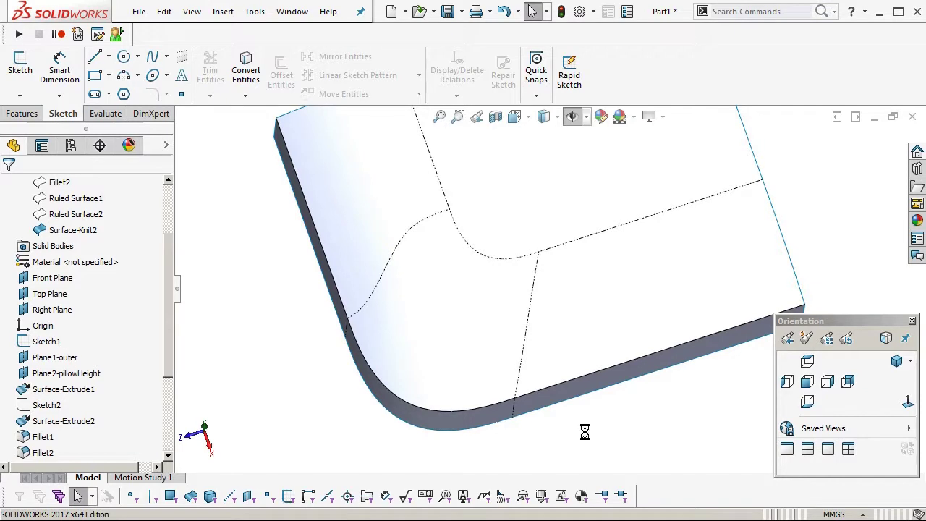
mouse_move(584, 431)
middle_mouse_down()
mouse_move(517, 314)
mouse_move(494, 347)
mouse_move(489, 341)
mouse_move(510, 364)
mouse_move(511, 207)
mouse_move(526, 165)
mouse_move(601, 202)
mouse_move(601, 358)
mouse_move(601, 263)
mouse_move(552, 366)
mouse_move(665, 402)
middle_mouse_up()
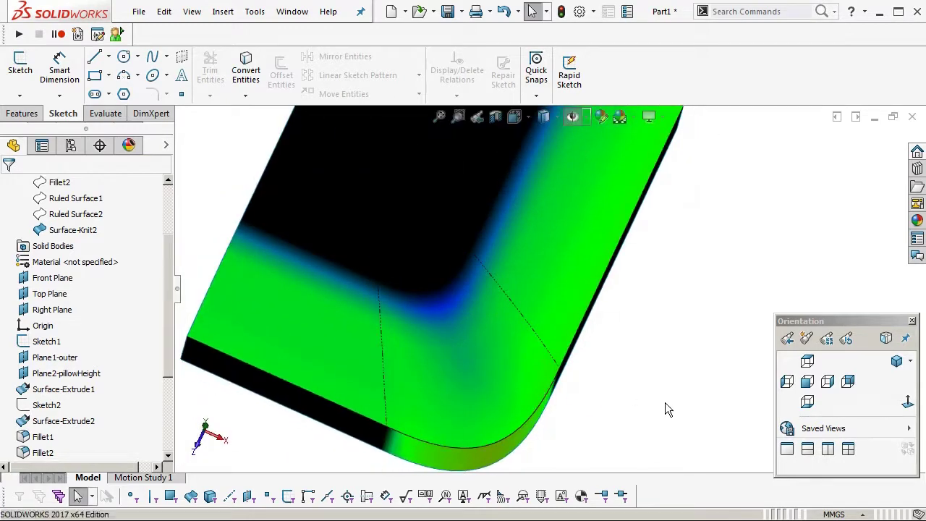
Step: Fillet the outer edge between the pillow top and the side walls with a 1 mm curvature-continuous radius and tangent propagation
scroll(547, 315, "up", 4)
middle_click_drag(548, 315, 521, 248)
scroll(522, 311, "down", 4)
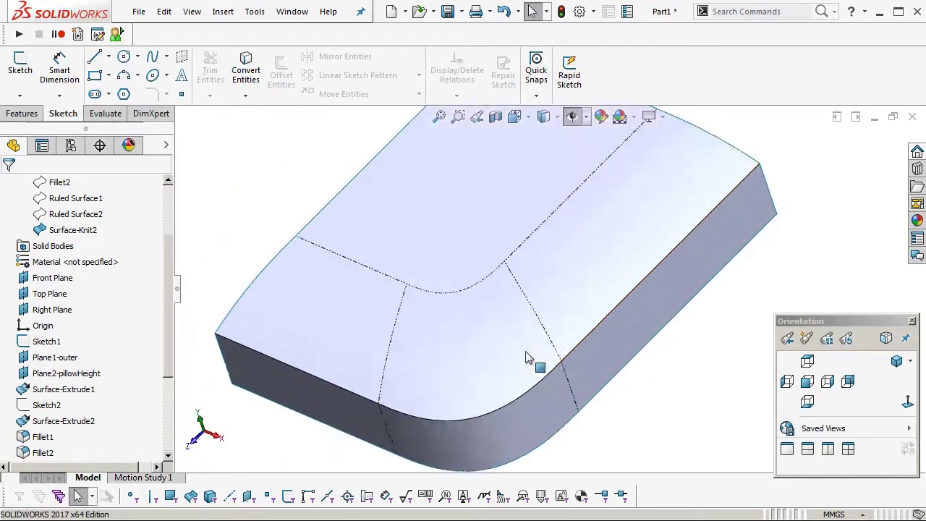
middle_click_drag(526, 351, 522, 284)
scroll(519, 311, "up", 4)
scroll(521, 326, "up", 3)
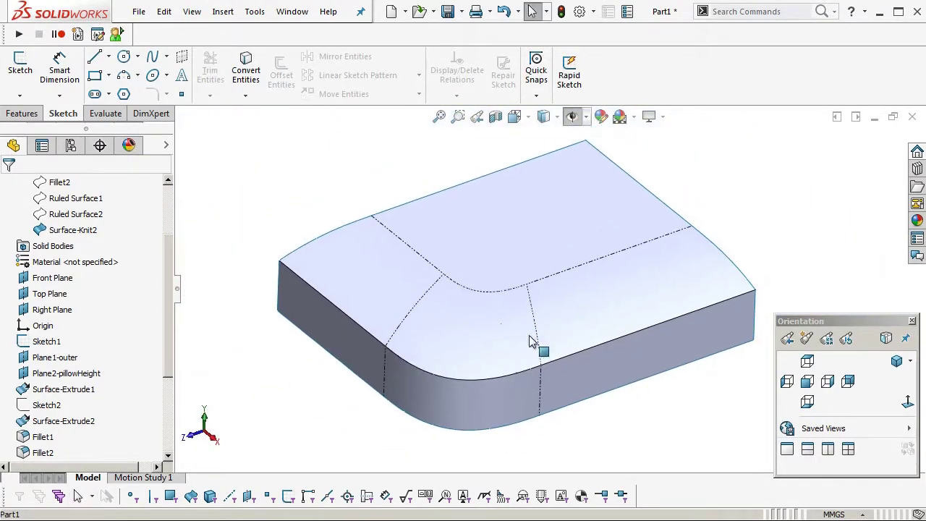
key("s")
left_click(688, 460)
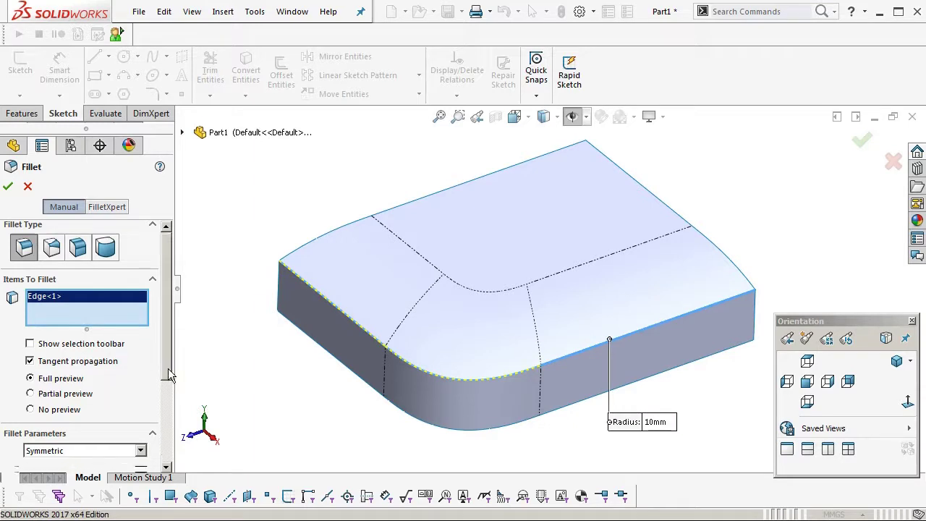
scroll(111, 420, "down", 3)
type("1")
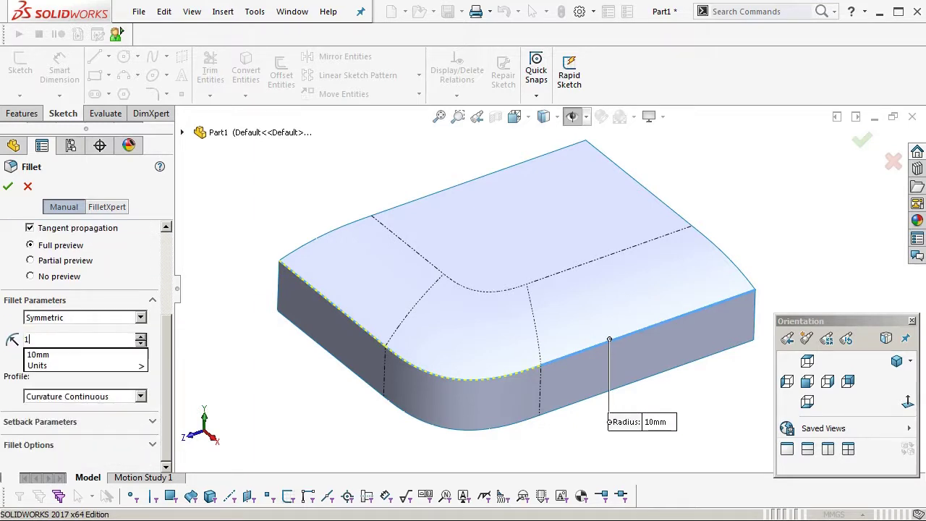
key("Return")
key("Return")
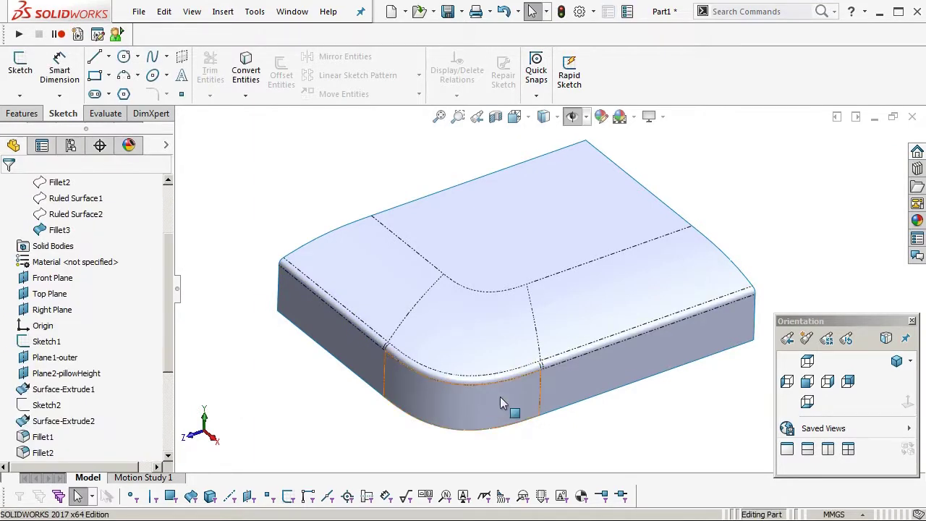
Step: Examine the filleted outer edge around the rounded corner with shaded and curvature display
scroll(504, 404, "down", 3)
mouse_move(504, 402)
middle_mouse_down()
mouse_move(597, 279)
mouse_move(554, 369)
mouse_move(523, 316)
middle_mouse_up()
scroll(554, 369, "up", 3)
key("c")
scroll(470, 322, "down", 6)
key("c")
scroll(638, 355, "up", 4)
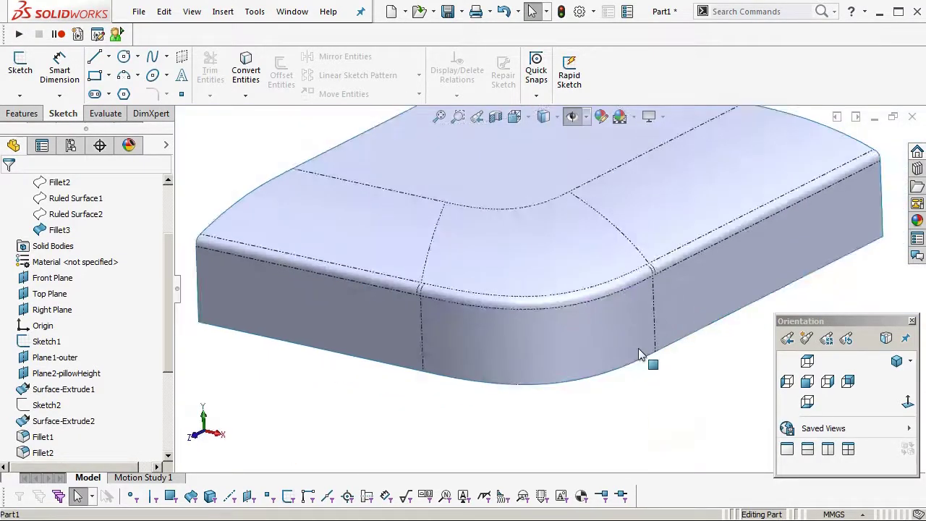
middle_click_drag(639, 355, 634, 384)
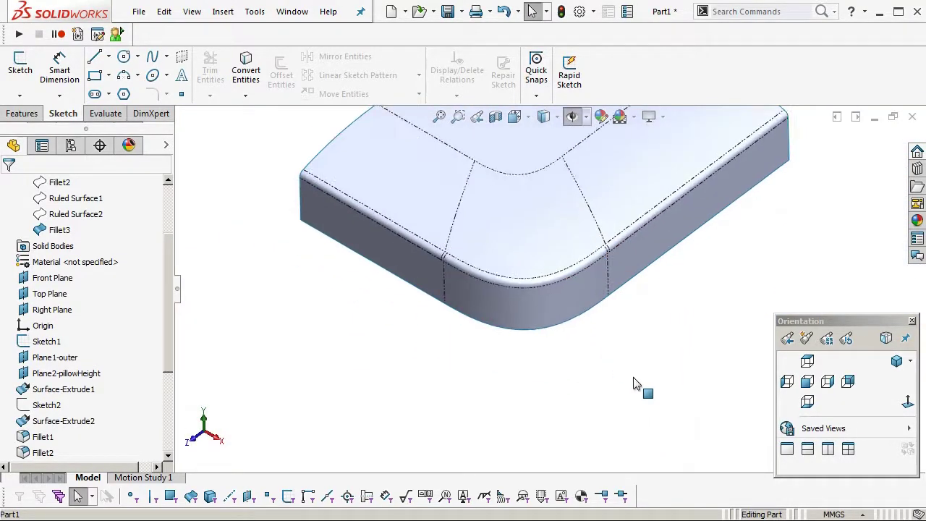
middle_click_drag(623, 275, 576, 401, "ctrl")
middle_click_drag(576, 400, 569, 343)
Step: Delete the fillet along the outer top edge
scroll(73, 393, "down", 4)
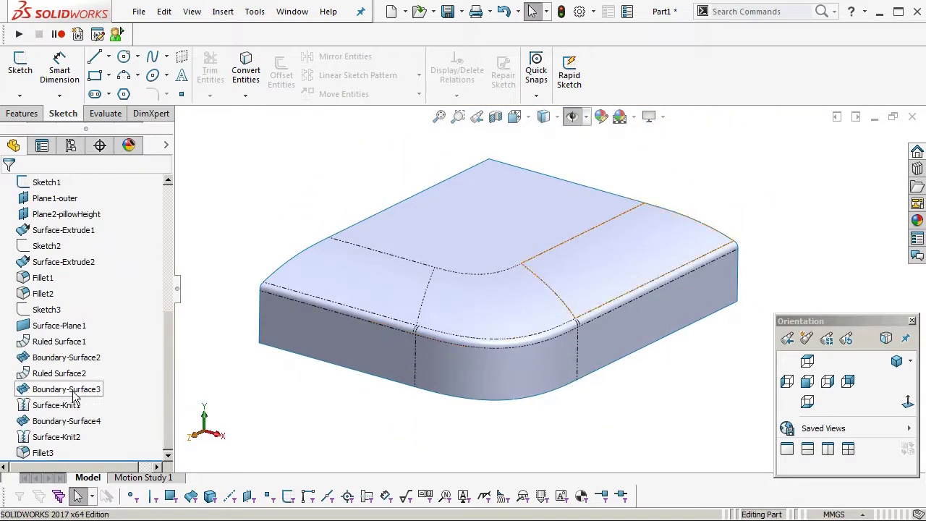
left_click(42, 452)
key("Delete")
key("Return")
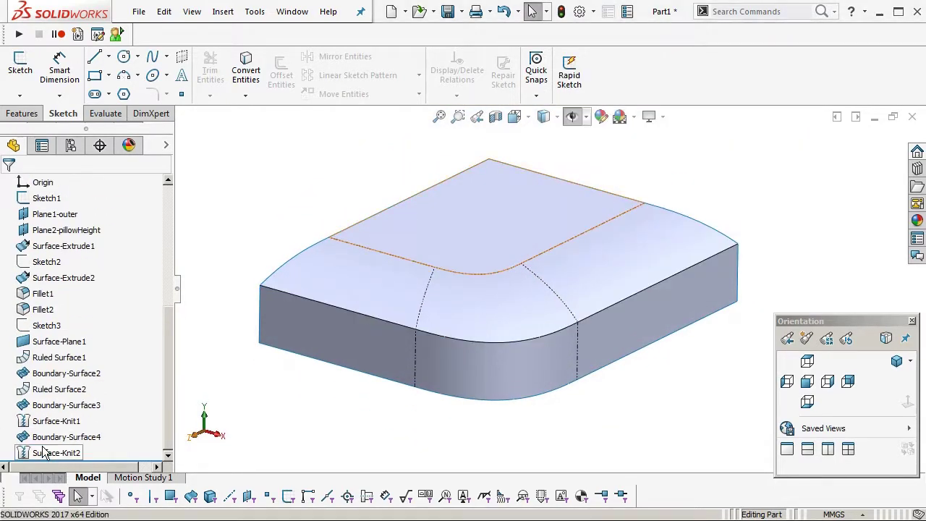
Step: Set the offset of Plane2-pillowHeight to 4 mm and rebuild the model
scroll(116, 275, "up", 5)
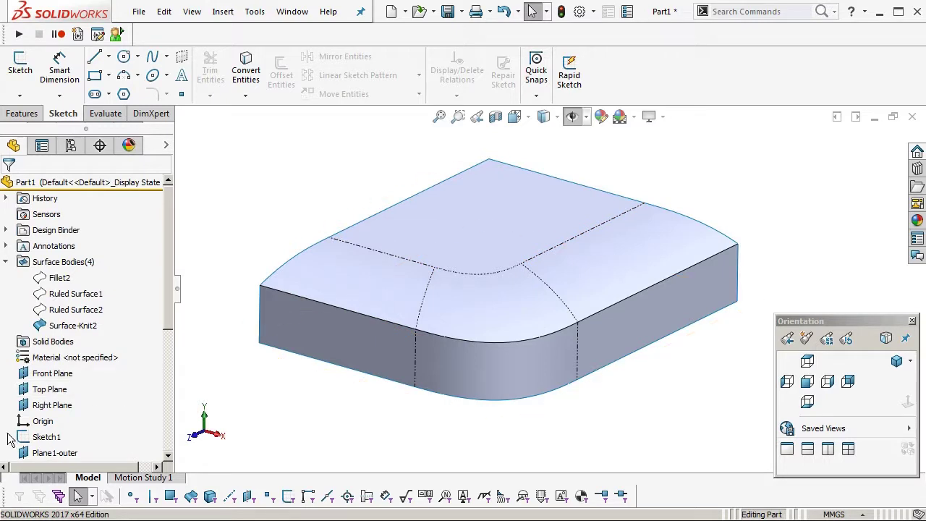
scroll(73, 406, "down", 3)
left_click(80, 372)
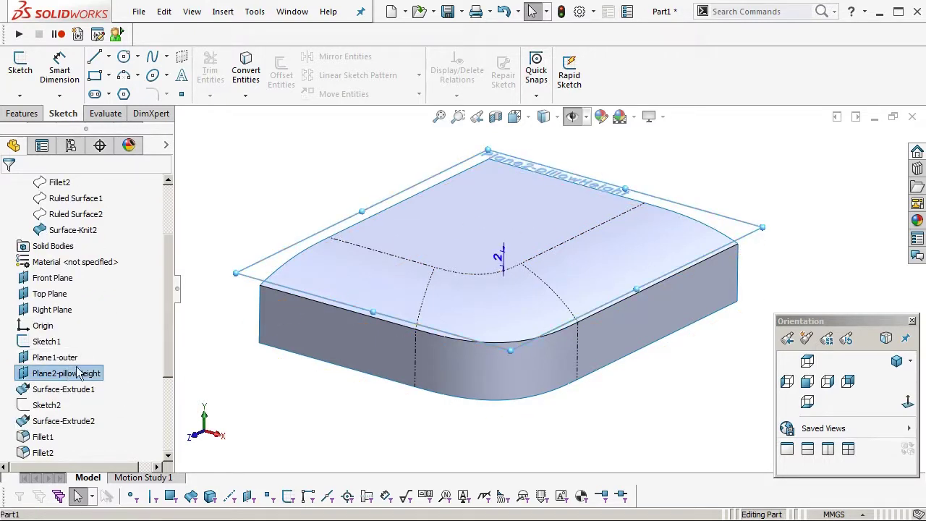
double_click(500, 257)
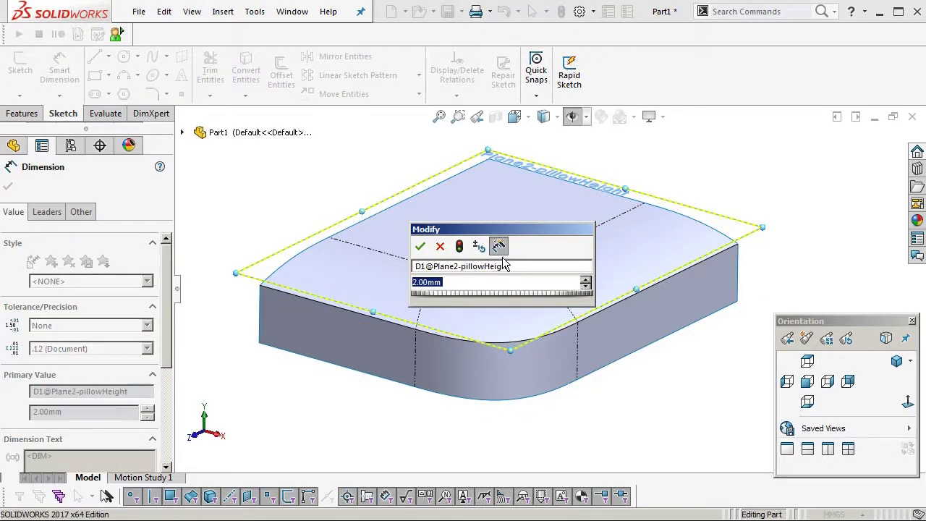
type("4")
key("Return")
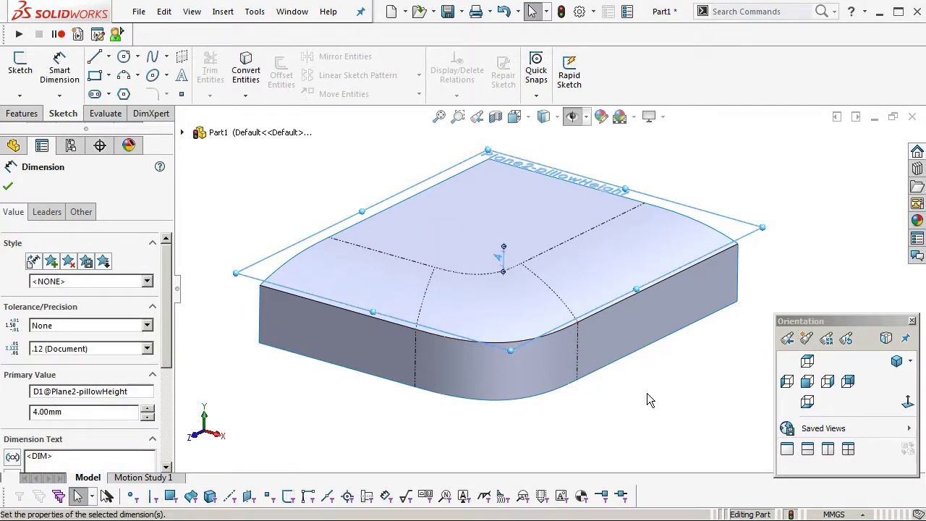
left_click(685, 401)
Step: Inspect the side profile and corner of the raised pillow surface with curvature coloring
middle_click_drag(685, 401, 517, 229)
scroll(367, 240, "down", 3)
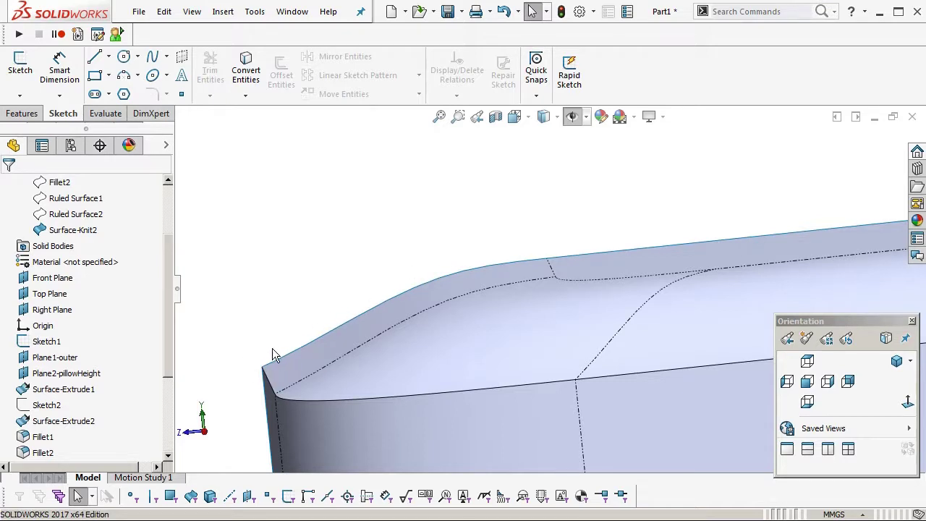
middle_click_drag(406, 290, 524, 304)
key("c")
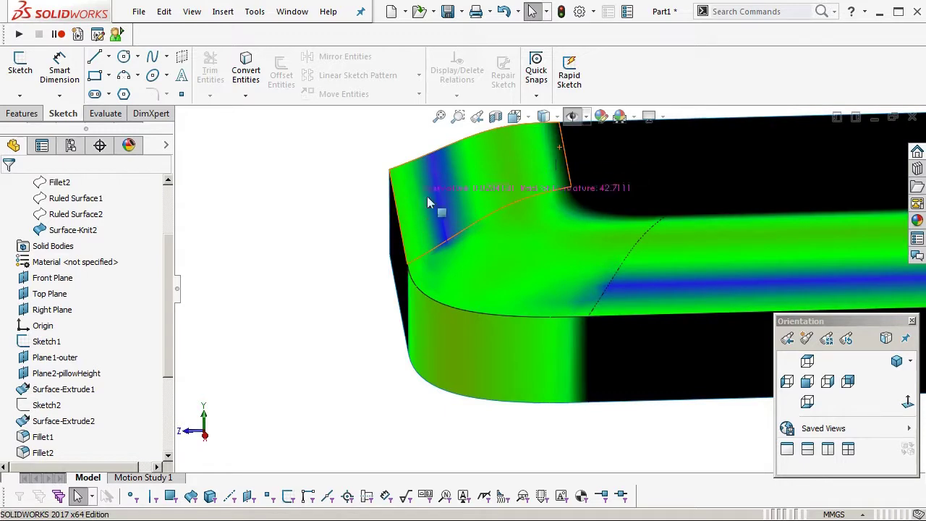
key("c")
middle_click_drag(460, 364, 472, 290)
scroll(507, 283, "down", 3)
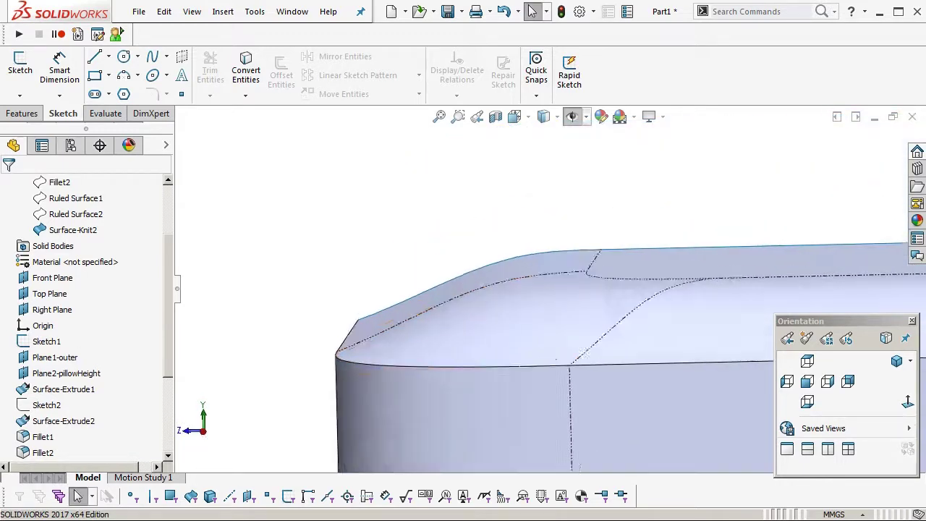
Step: Set the taper angle of Ruled Surface1 to 25 degrees, rebuild, and check the corner with curvature coloring
left_click_drag(161, 300, 179, 390)
middle_click_drag(403, 333, 508, 280, "ctrl")
left_click(40, 364)
middle_click_drag(473, 335, 527, 299)
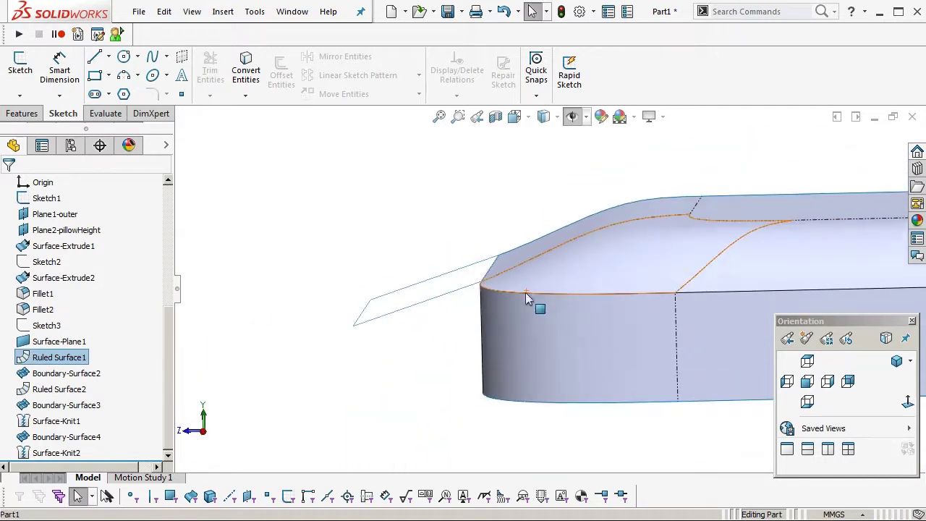
double_click(42, 359)
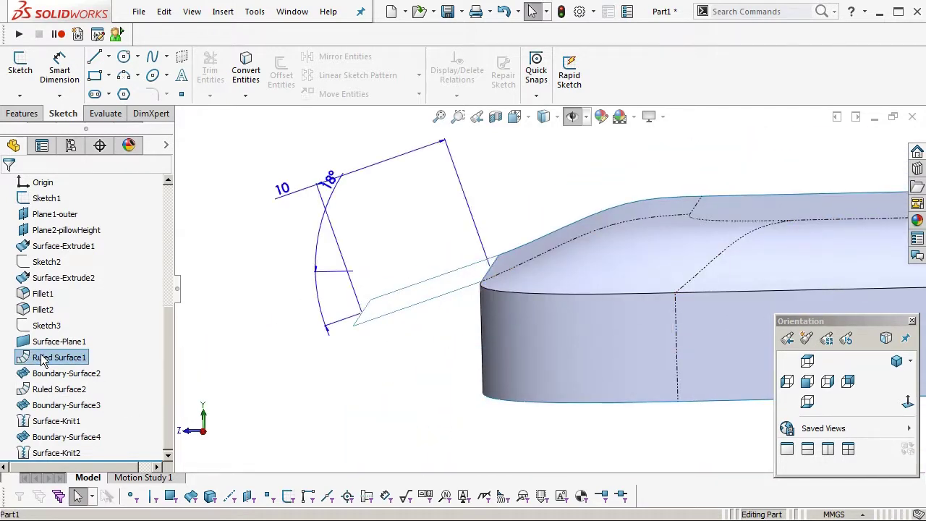
double_click(335, 185)
type("25")
key("Return")
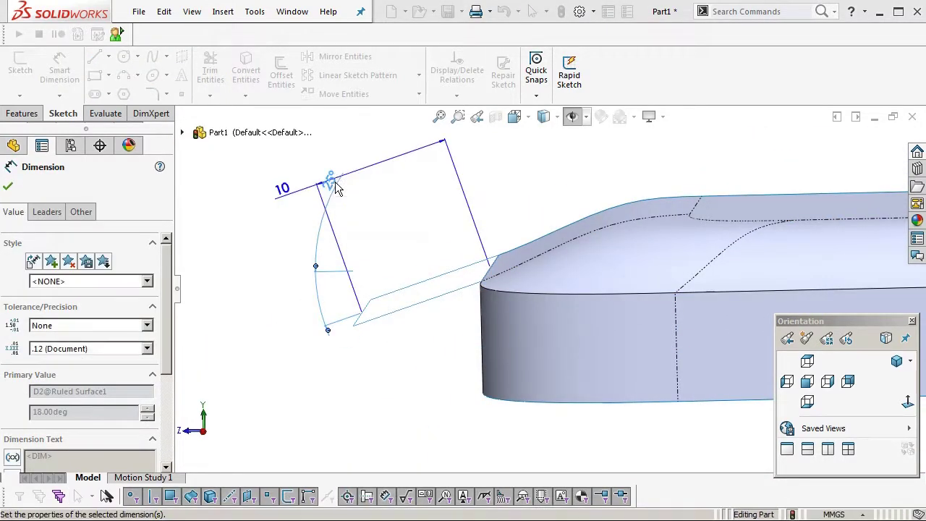
left_click(434, 373)
key("ctrl+b")
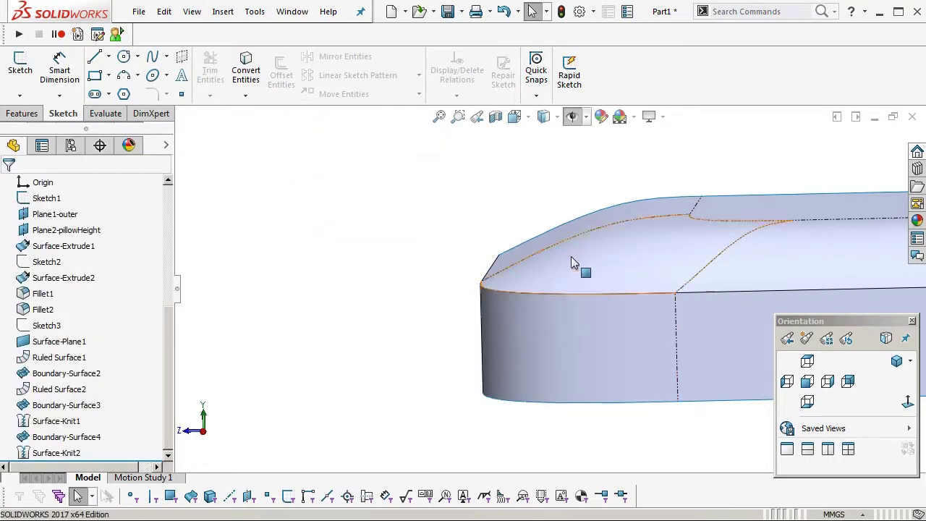
middle_click_drag(571, 257, 552, 285)
key("c")
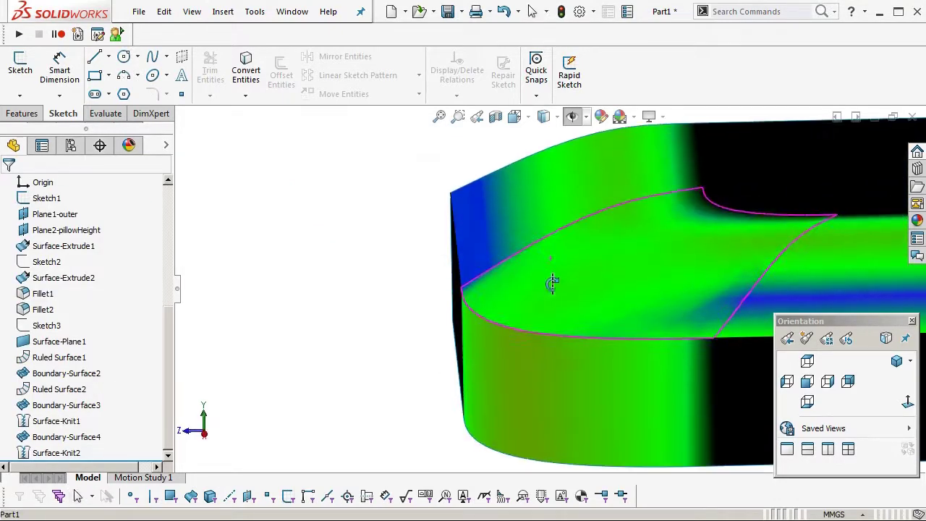
left_click(53, 363)
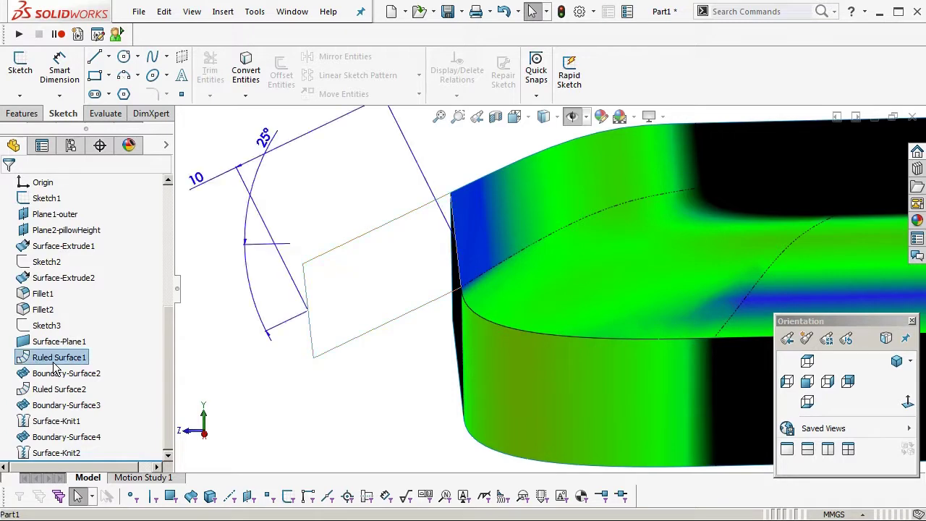
left_click(264, 139)
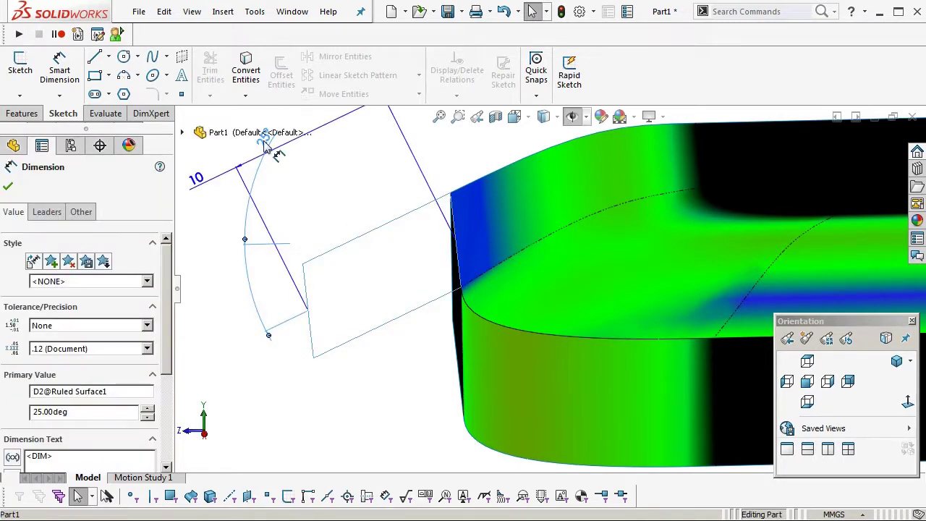
key("Escape")
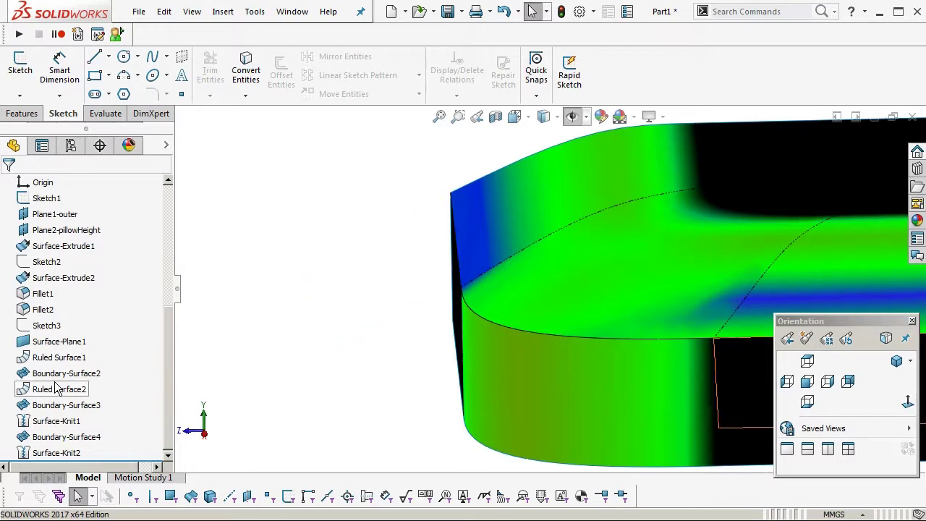
left_click(58, 358)
left_click(264, 139)
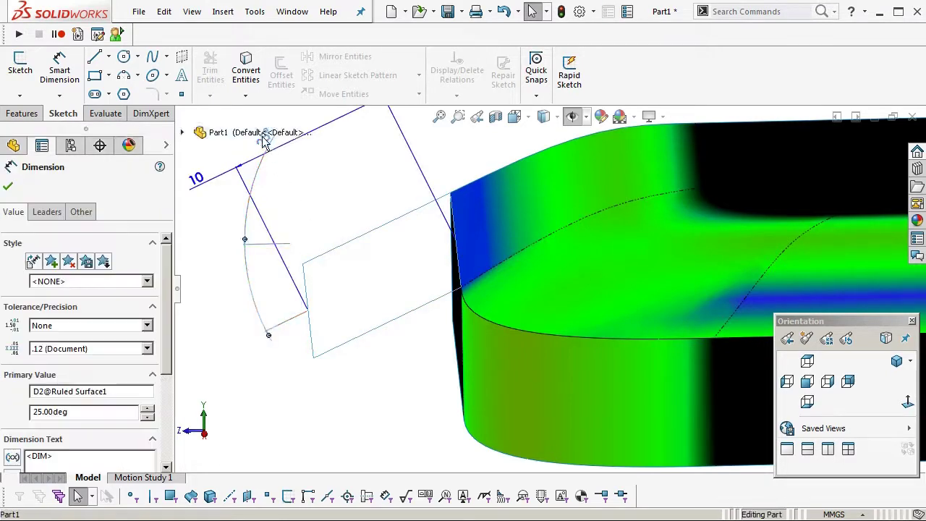
scroll(69, 351, "down", 3)
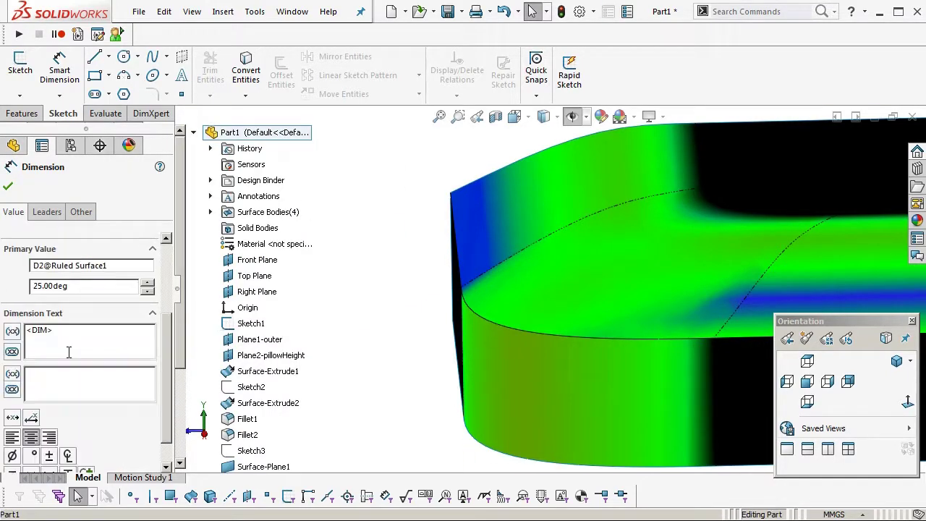
left_click(10, 188)
Step: Edit Ruled Surface1 and set its taper angle to 28 degrees
left_click(39, 359)
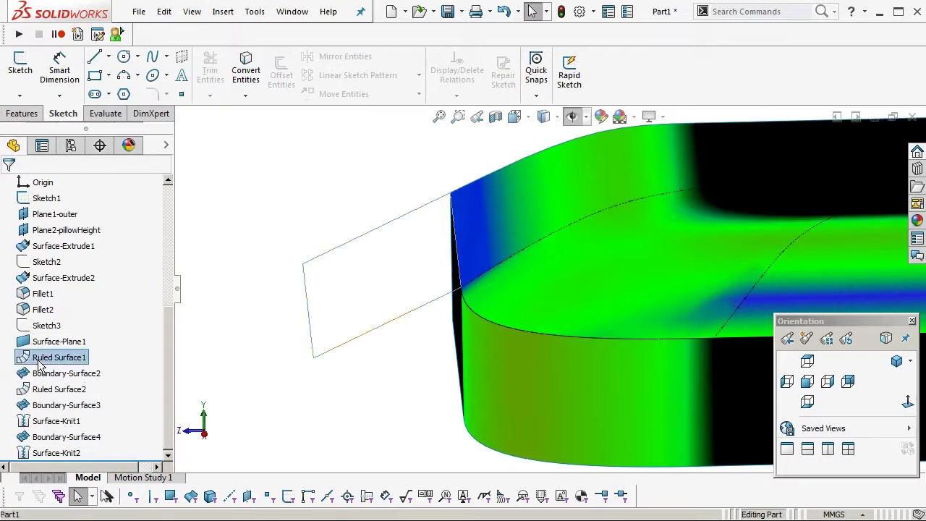
left_click(49, 330)
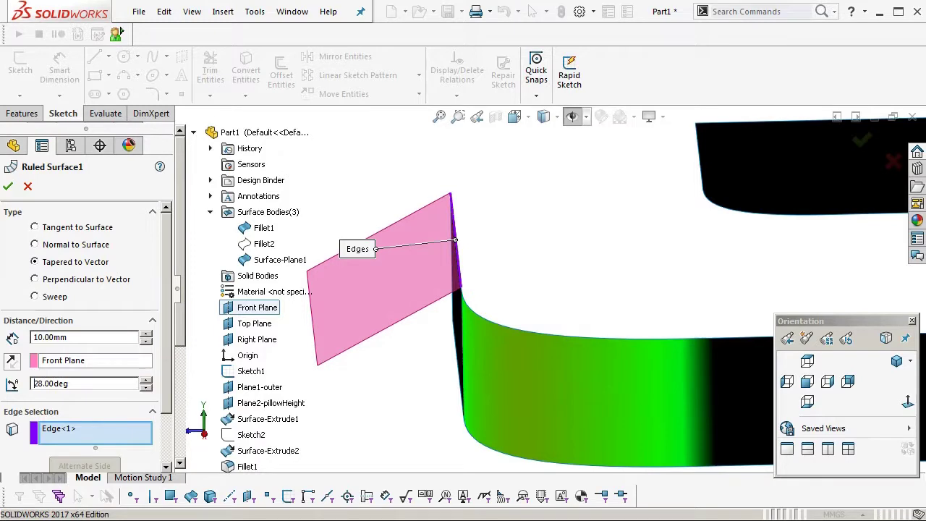
key("Return")
left_click(331, 343)
Step: Set the taper angle of Ruled Surface2 to 28 degrees and rebuild the model
scroll(411, 332, "up", 1)
middle_click_drag(532, 324, 599, 272, "ctrl")
left_click(38, 393)
scroll(512, 276, "up", 3)
middle_click_drag(699, 283, 538, 271, "ctrl")
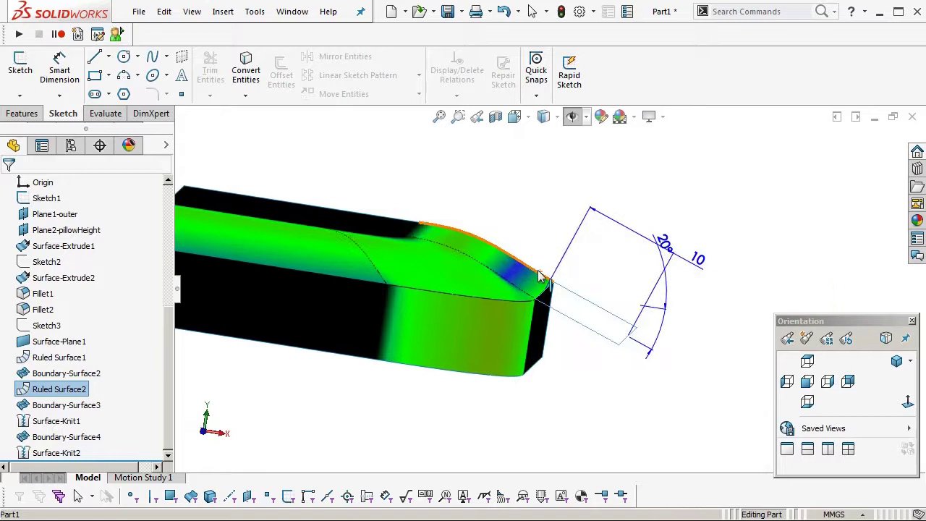
double_click(666, 245)
type("10")
key("Return")
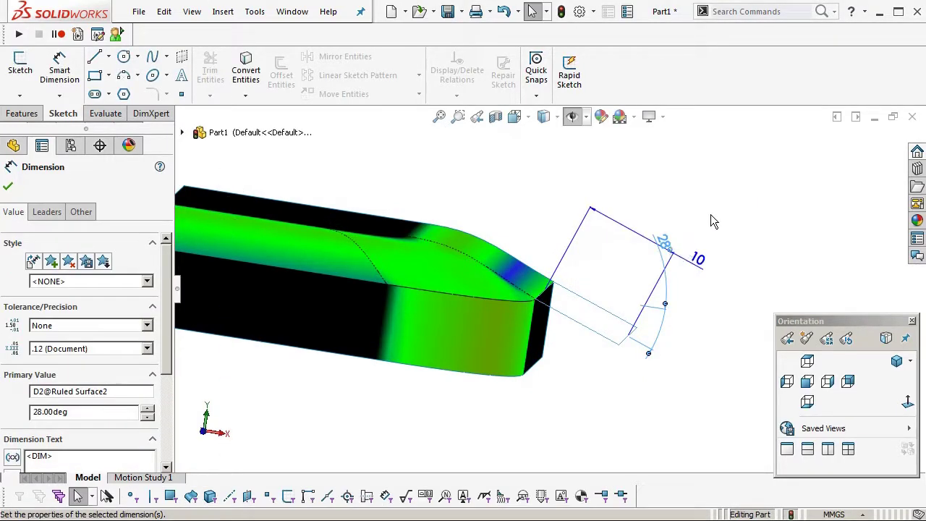
left_click(735, 199)
Step: Turn off curvature coloring and inspect the shaded pillow surface around its rounded corner
middle_click_drag(542, 306, 616, 437)
right_click_drag(616, 430, 524, 432)
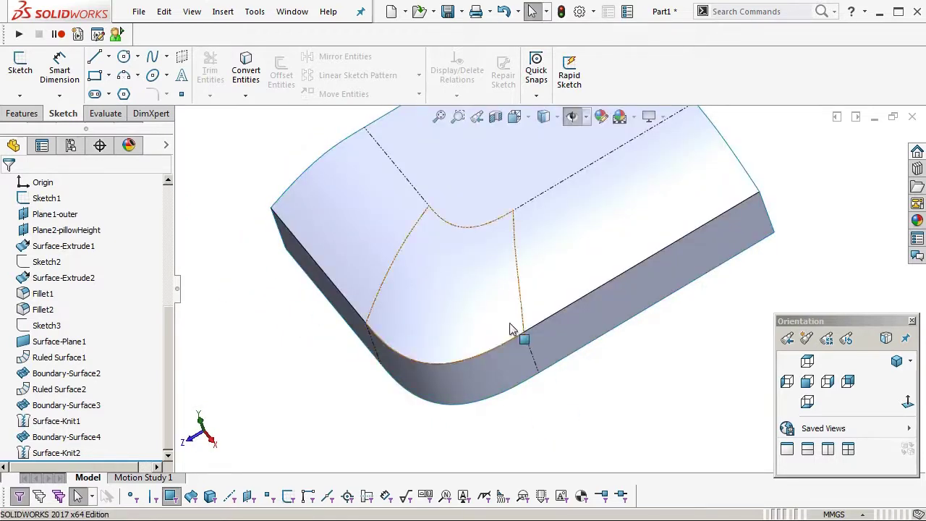
middle_click_drag(510, 323, 520, 366)
middle_click_drag(490, 245, 570, 315)
scroll(570, 315, "down", 2)
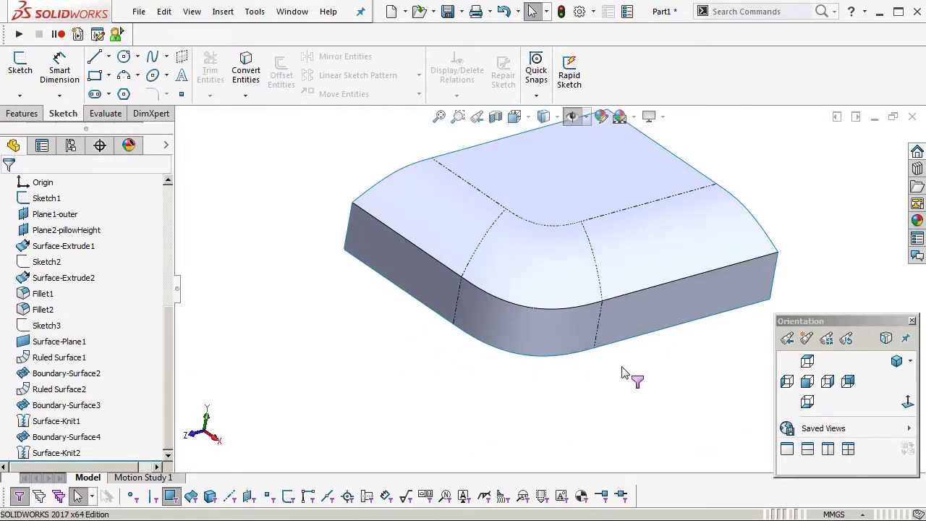
middle_click_drag(621, 368, 585, 436, "ctrl")
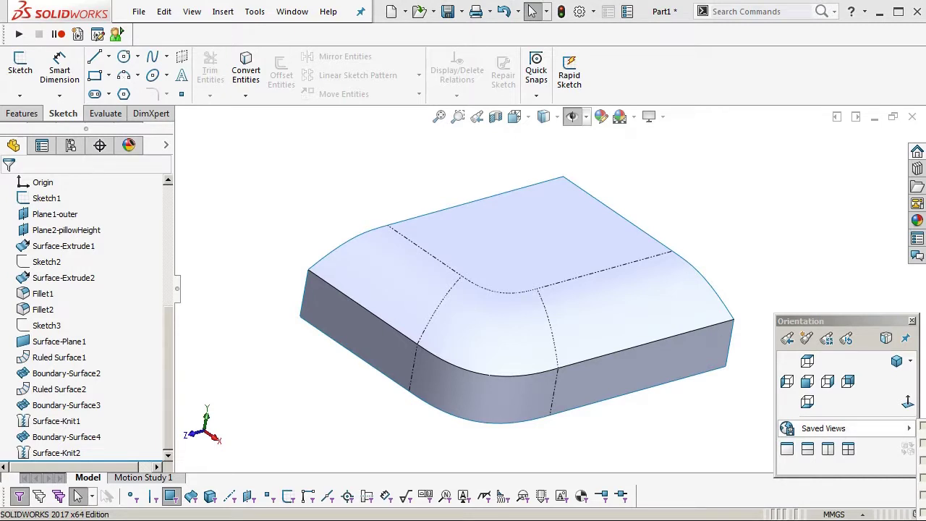